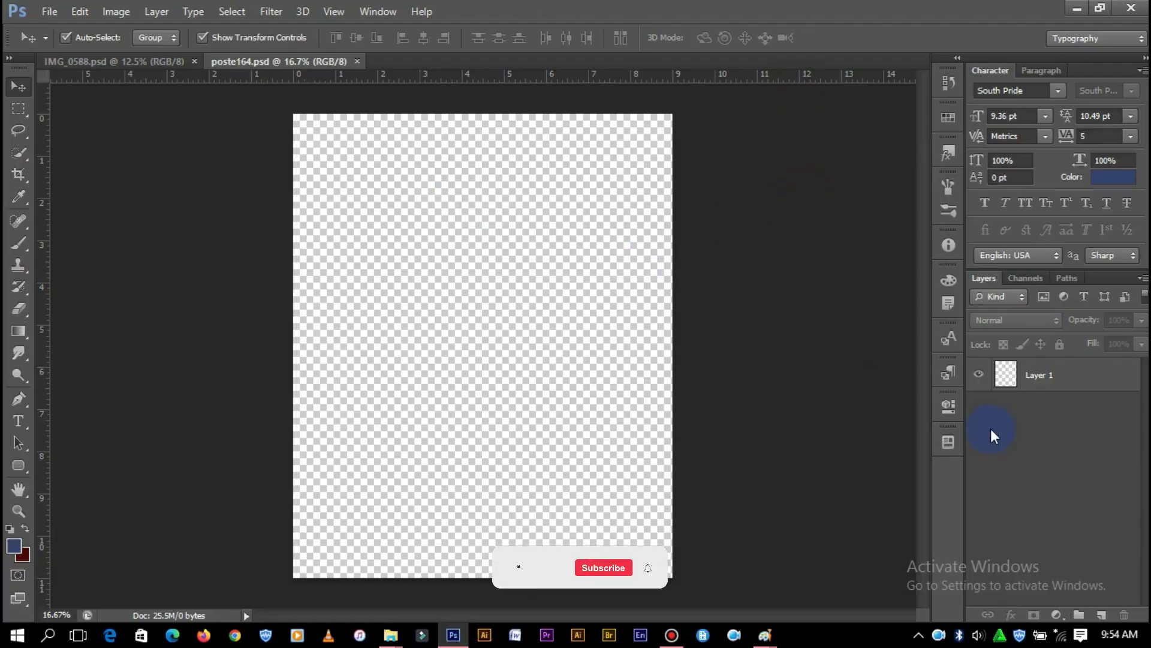
Add a dark navy #314b6d Solid Color fill layer covering the blank poster
left_click(1074, 390)
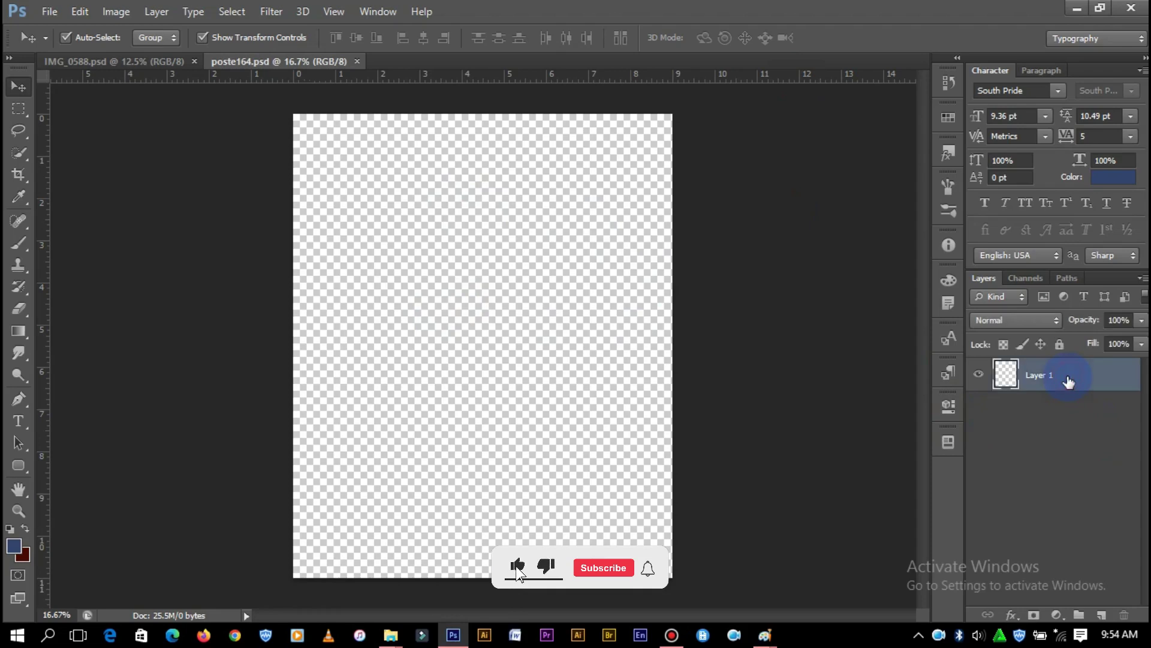
left_click(1056, 614)
left_click(1039, 246)
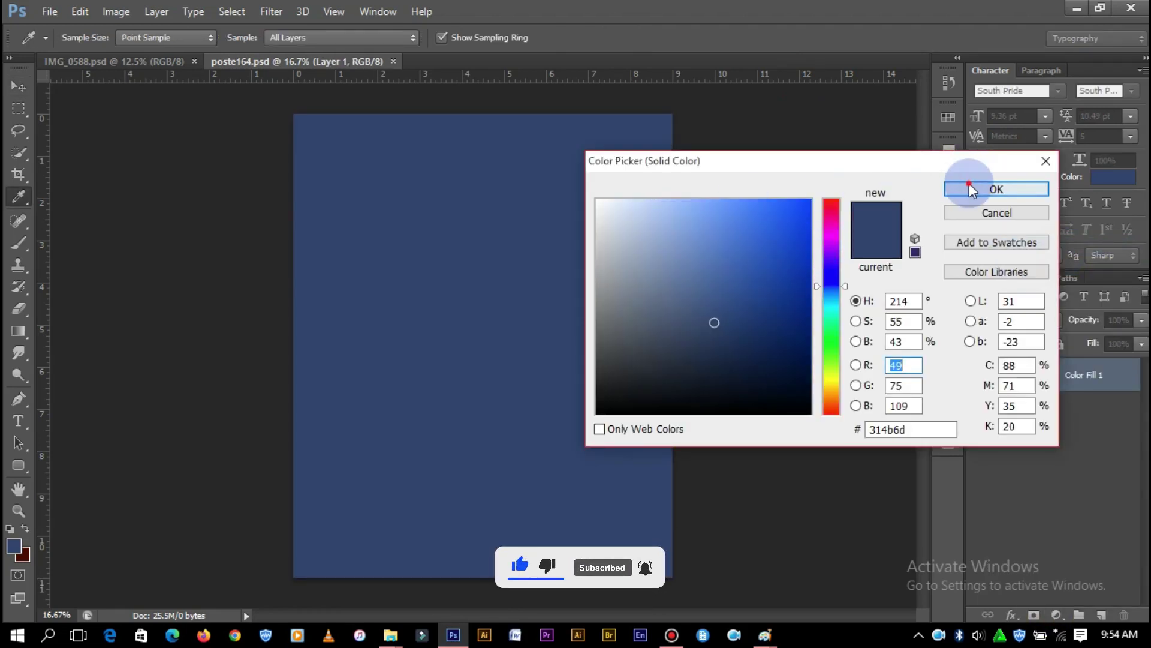
left_click(969, 187)
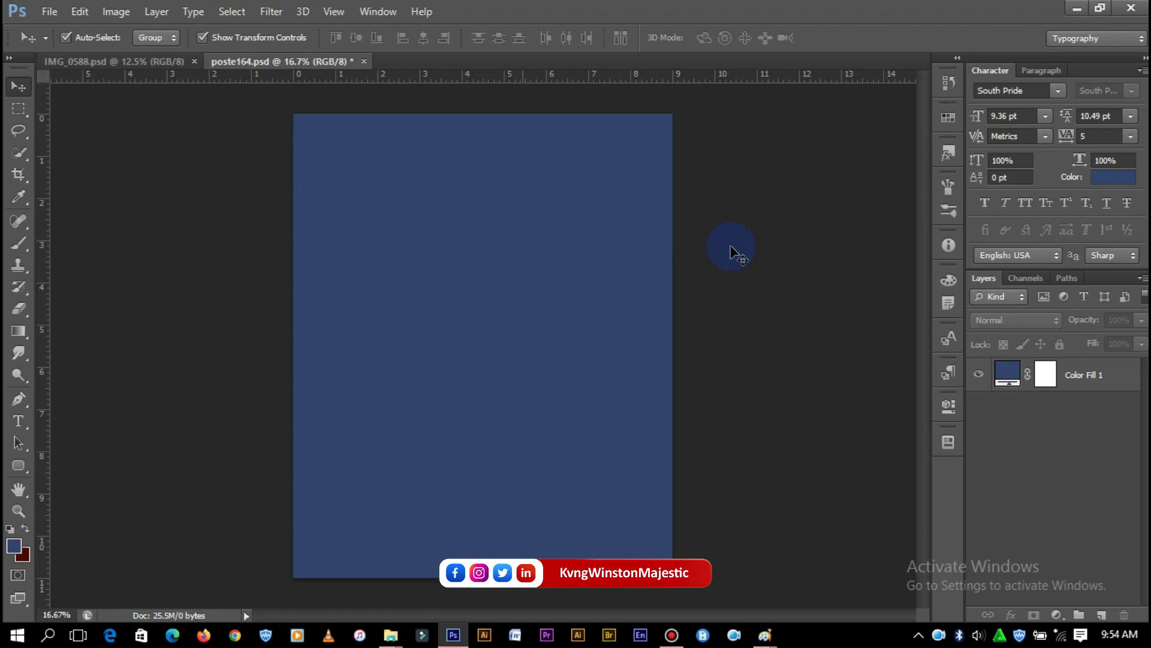
Bring the man's photo into the poster as a smart object, placed lower-left
left_click(164, 62)
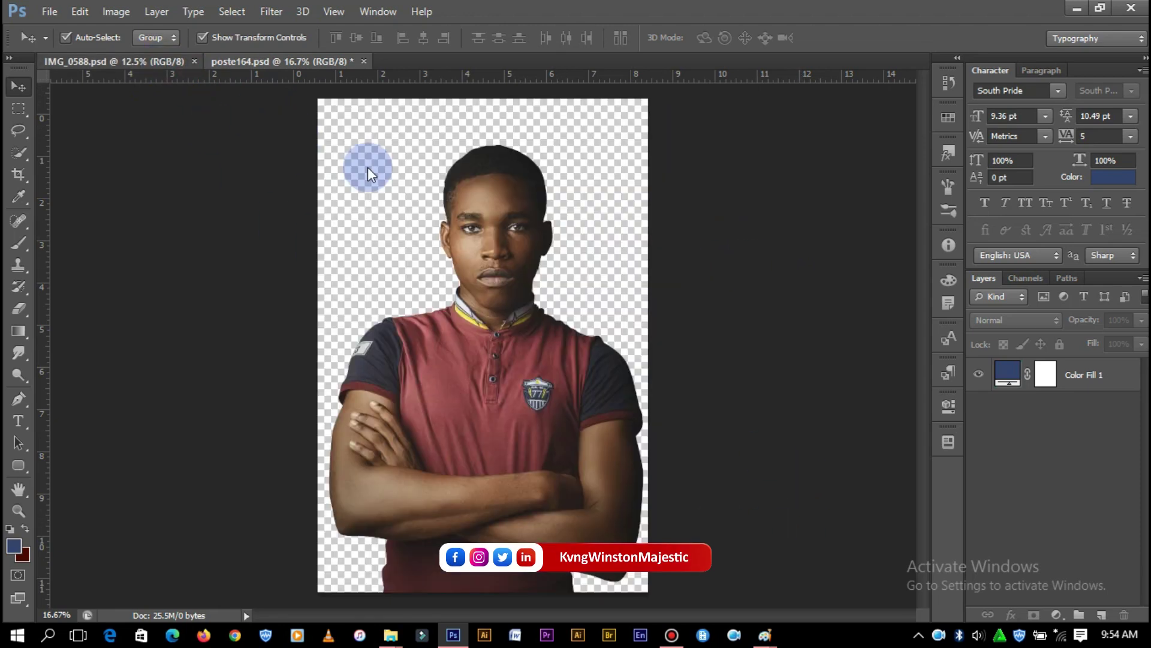
mouse_move(420, 169)
left_mouse_down()
mouse_move(319, 62)
mouse_move(480, 316)
left_mouse_up()
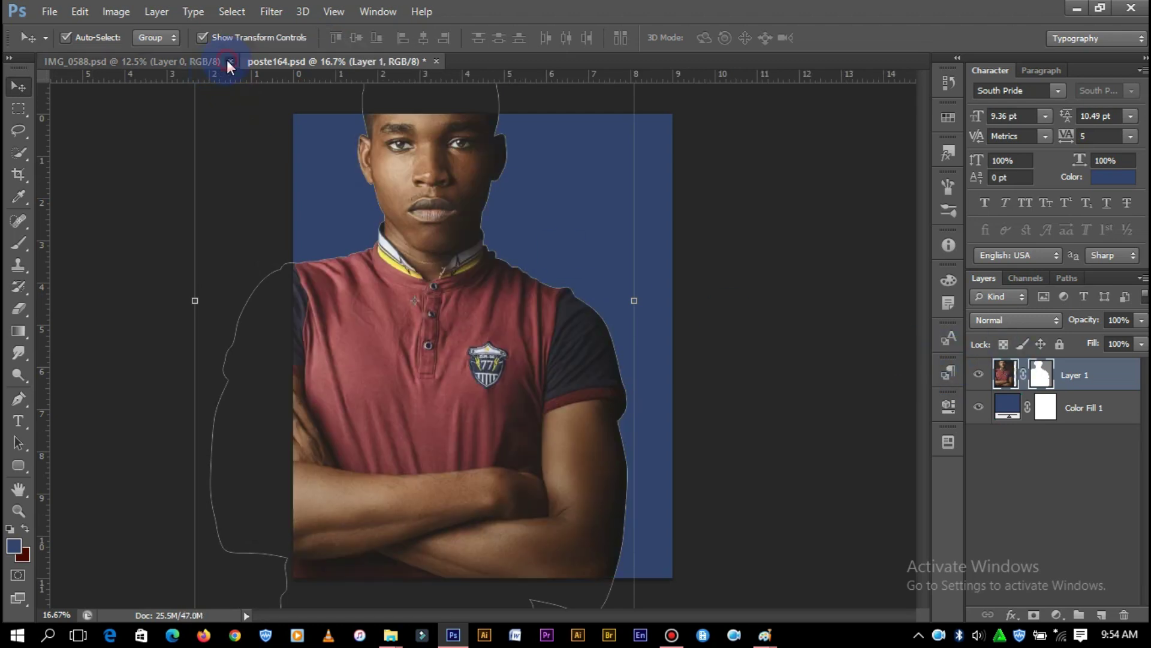
right_click(1082, 369)
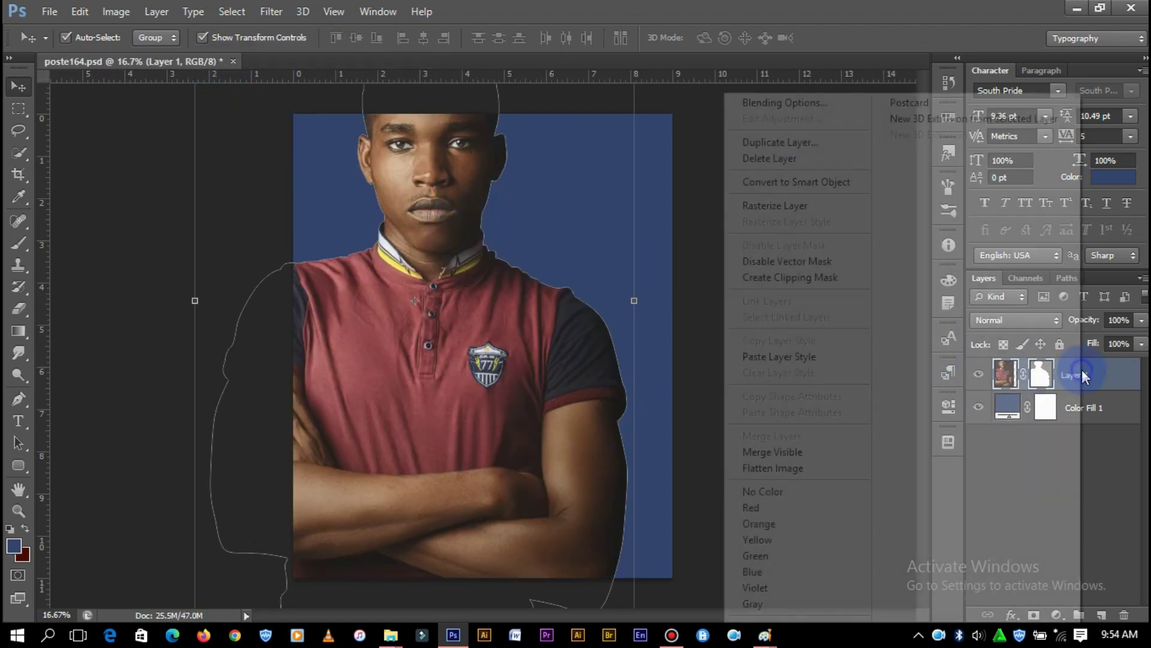
left_click(814, 185)
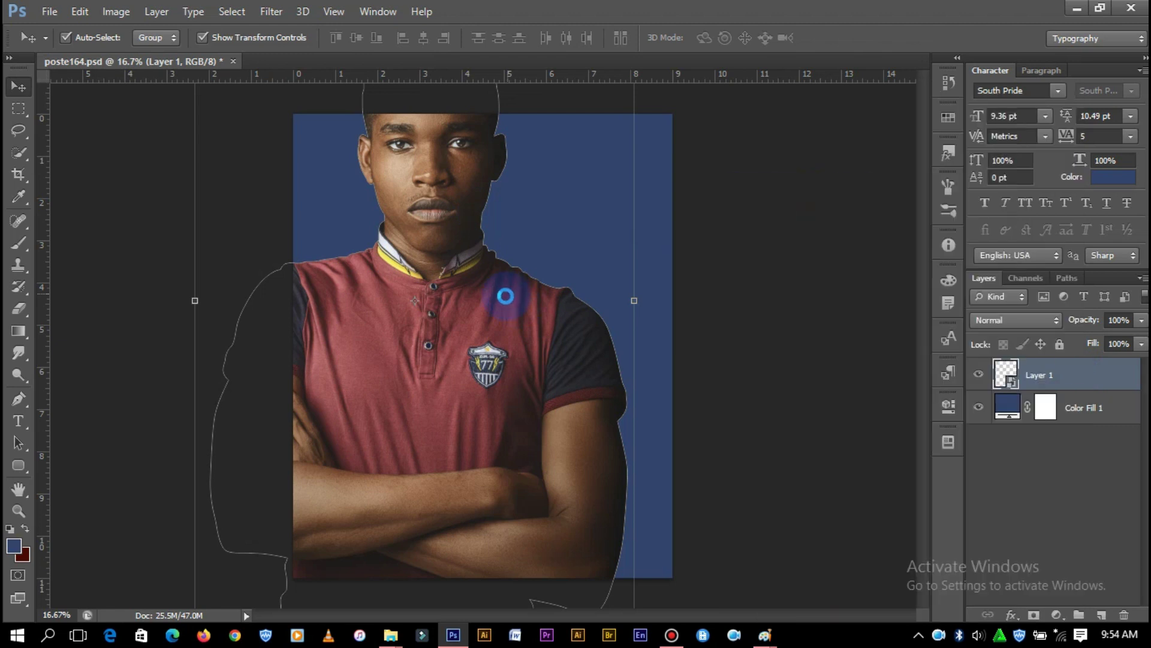
left_click_drag(498, 311, 465, 370)
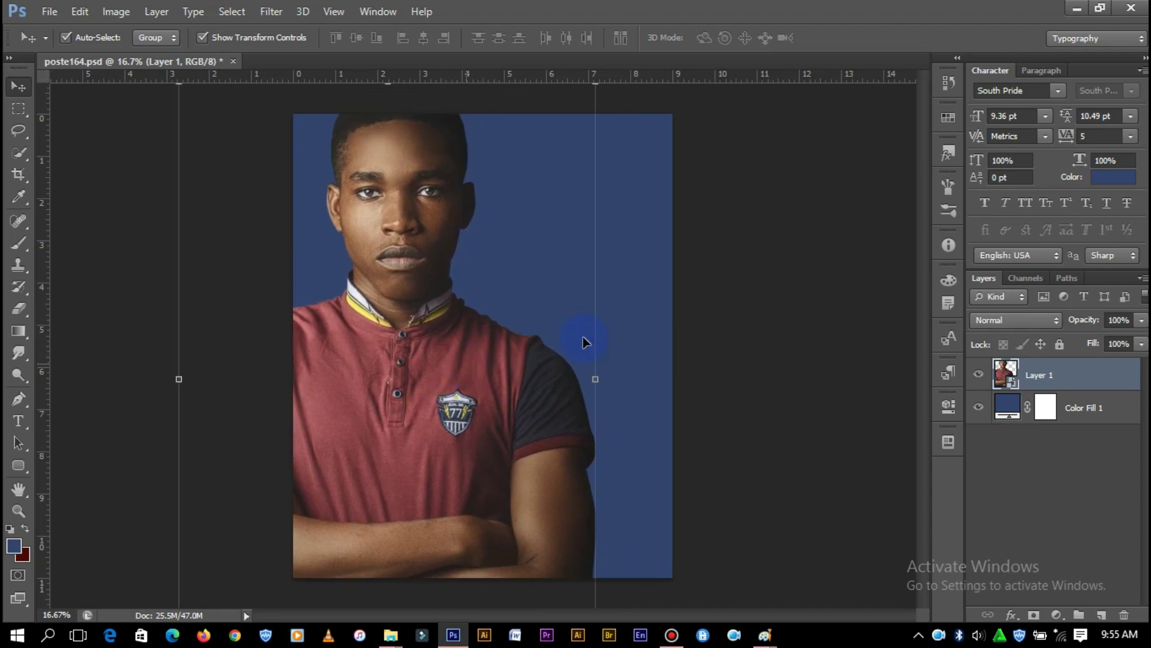
left_click(773, 248)
left_click(491, 365)
Flip the man's photo horizontally and shift it toward the right edge
left_click(83, 16)
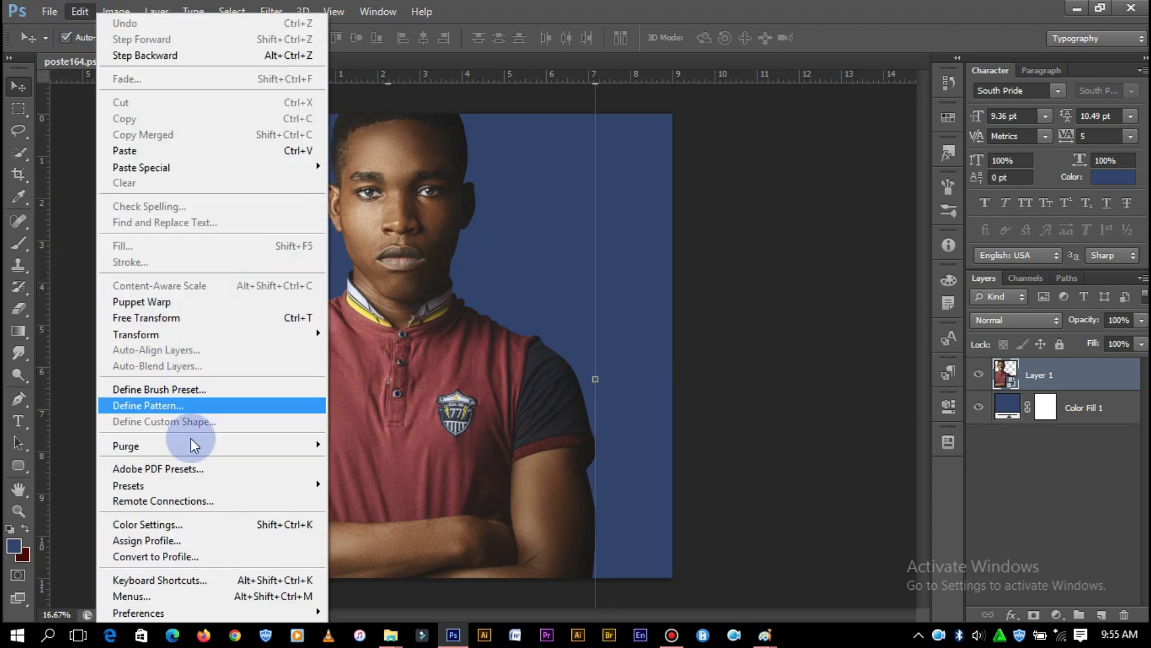
mouse_move(79, 11)
mouse_move(135, 333)
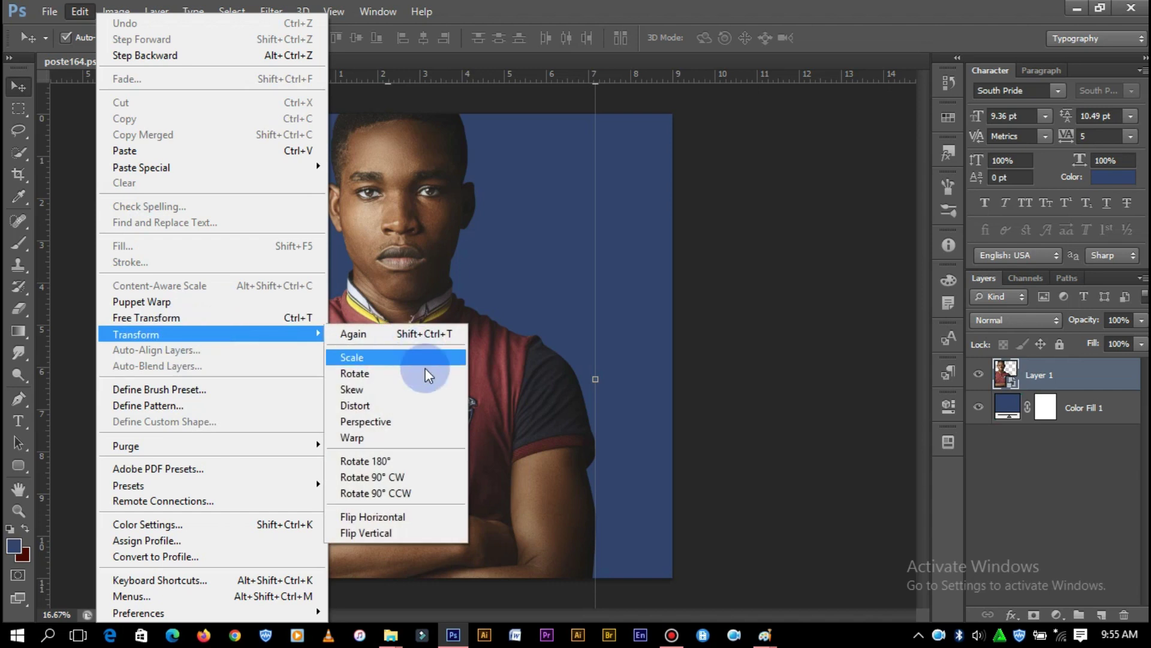
left_click(369, 517)
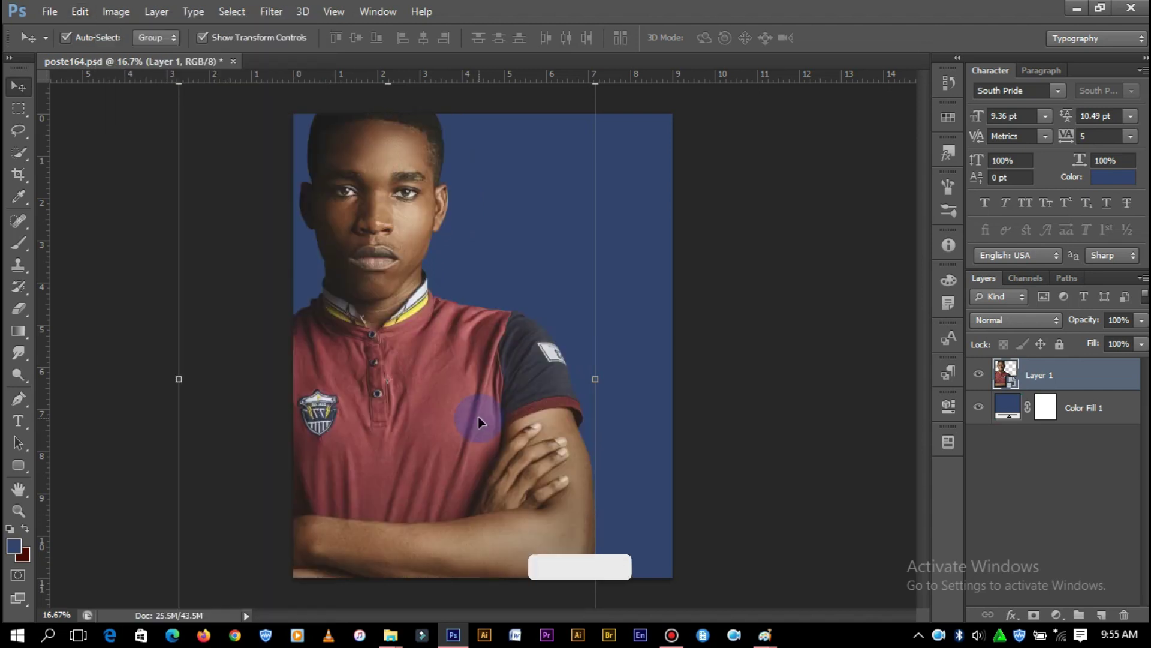
left_click_drag(494, 418, 660, 423)
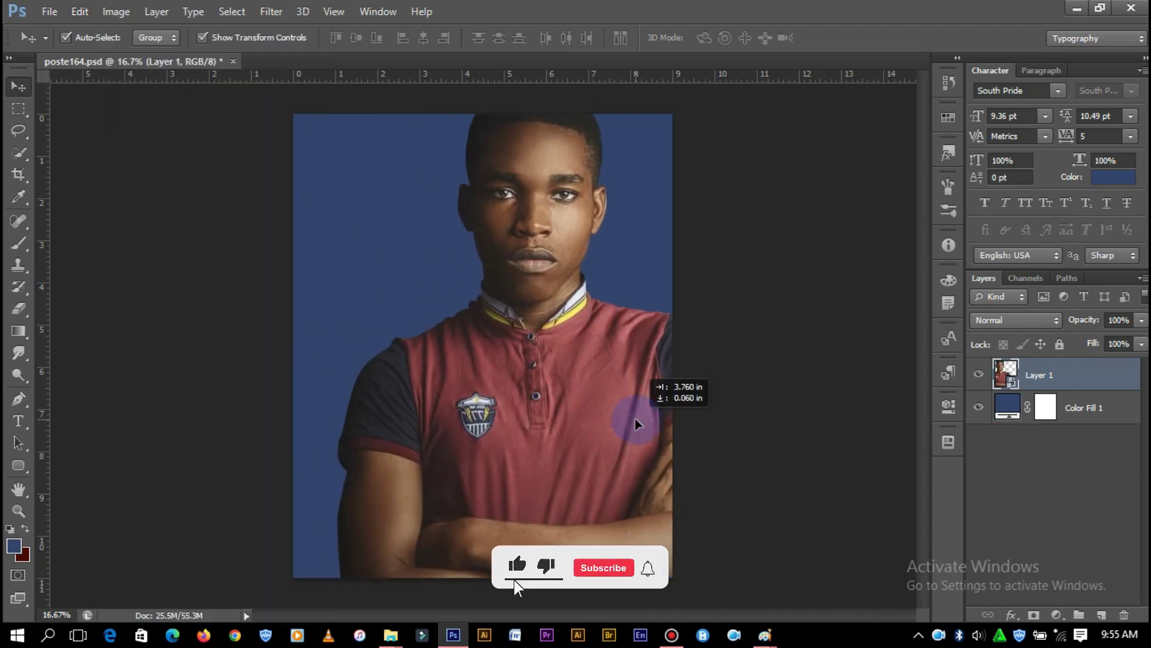
left_click(727, 233)
left_click_drag(557, 427, 585, 430)
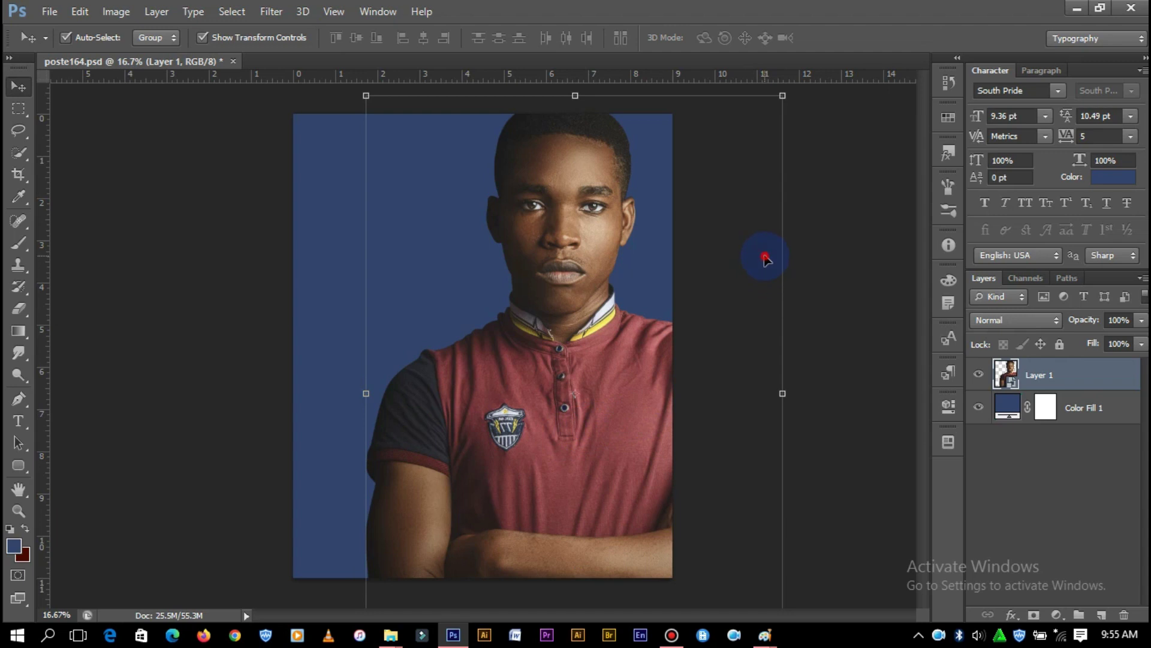
mouse_move(391, 635)
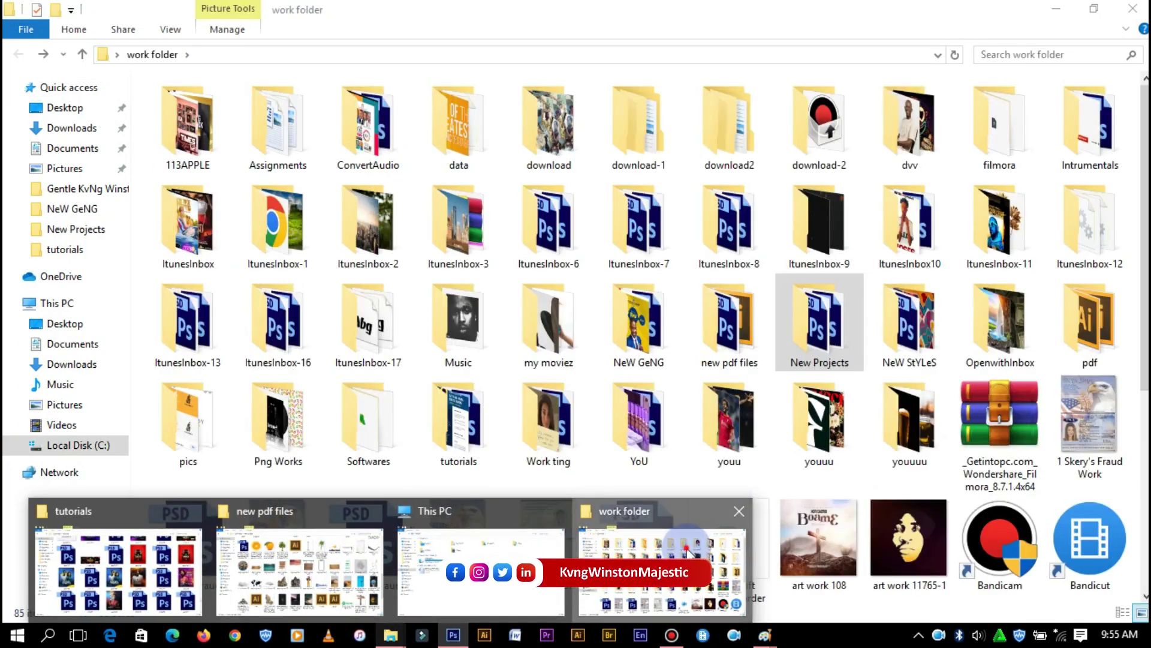
Open the ItunesInbox-2 folder and drag the kevin-young sunset city photo toward Photoshop
left_click(632, 531)
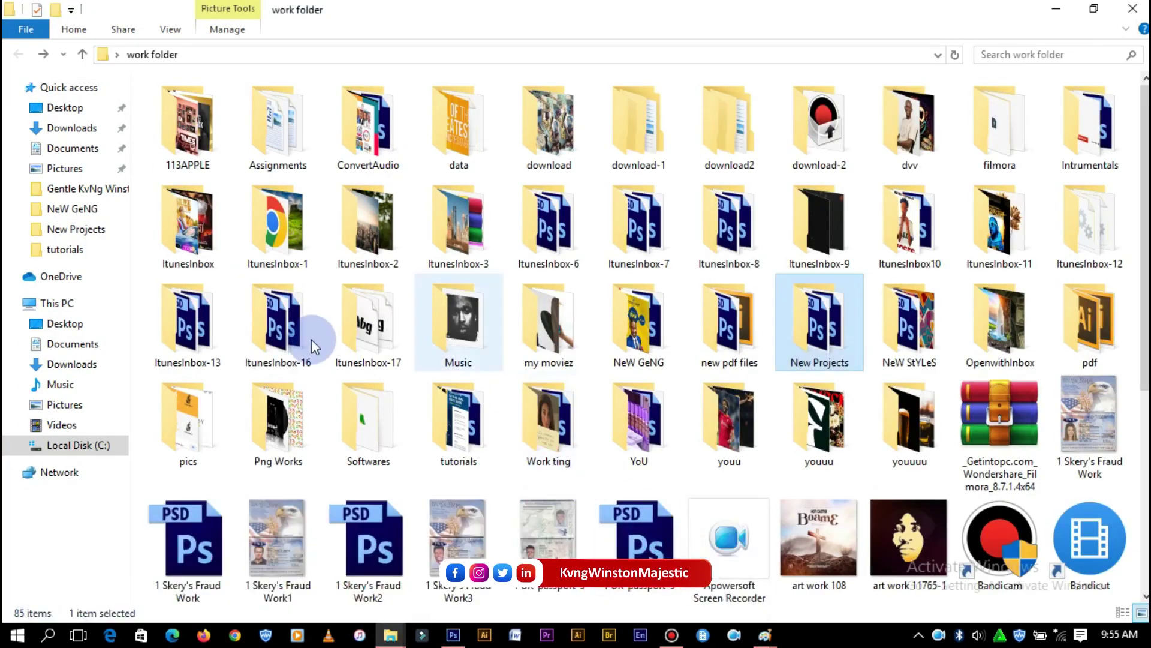
double_click(397, 251)
mouse_move(566, 133)
left_mouse_down()
mouse_move(556, 279)
mouse_move(499, 402)
left_mouse_up()
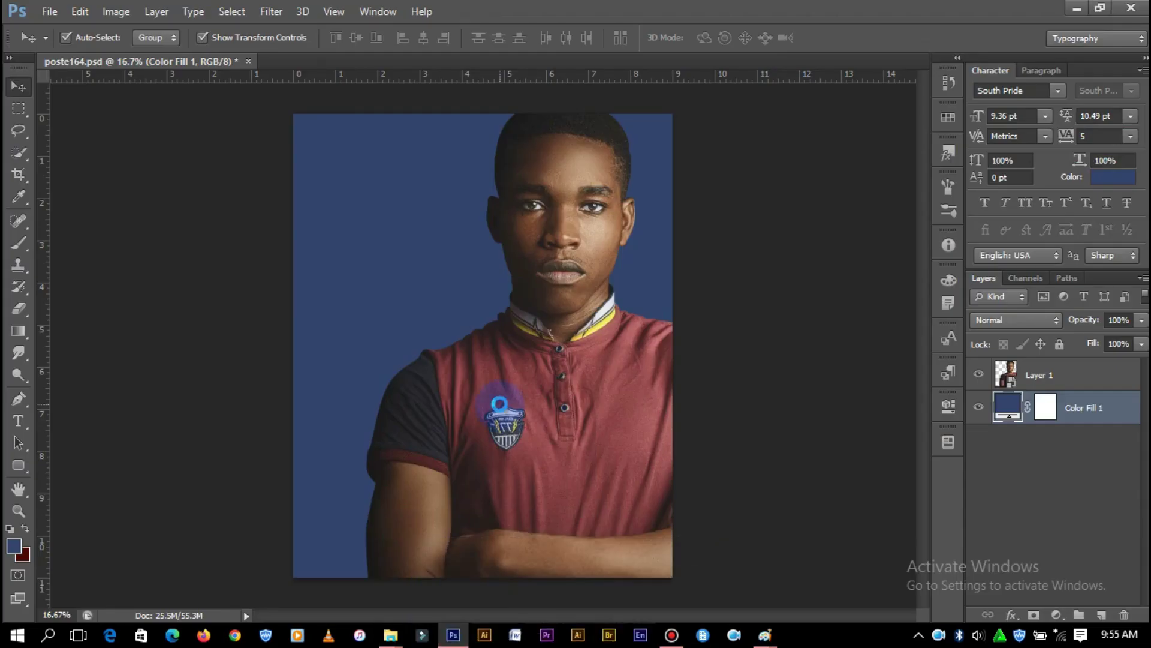
Place the sunset city photo in the poster, scaled to about 22% to cover it
left_click_drag(500, 405, 500, 404)
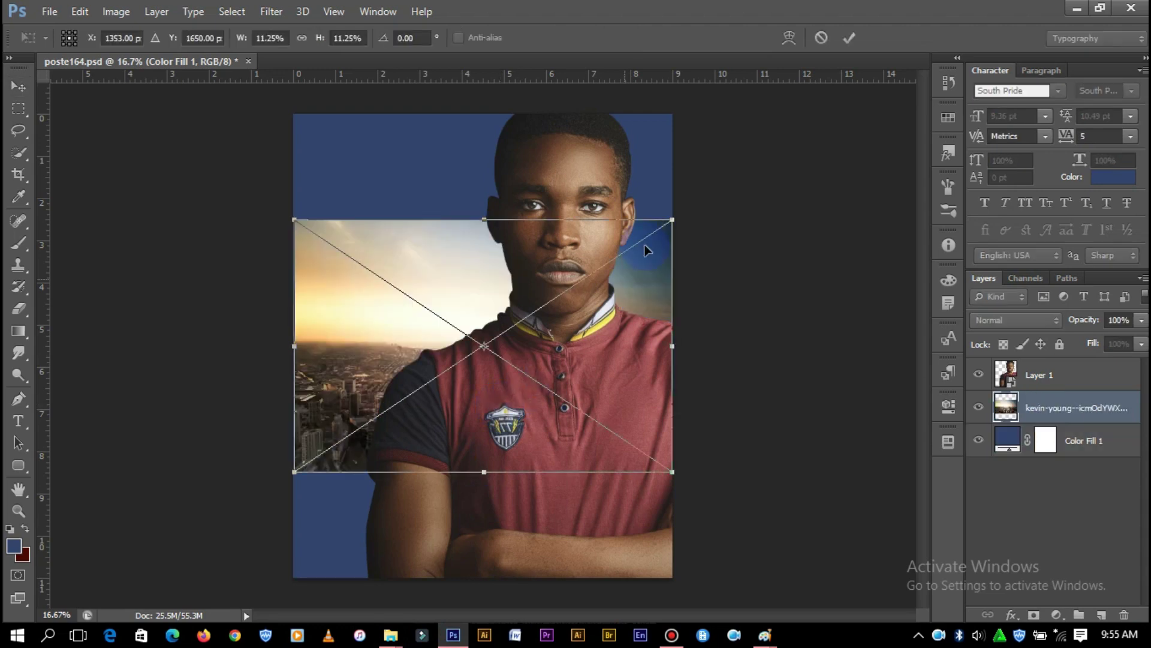
left_click_drag(671, 224, 796, 14)
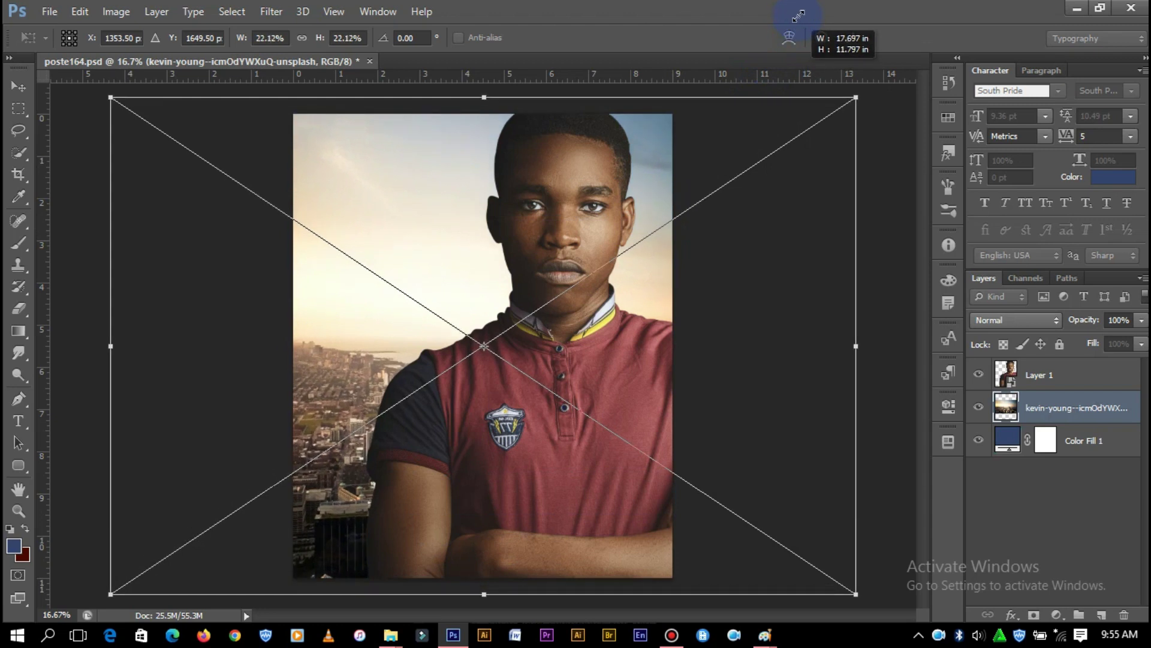
left_click_drag(600, 292, 387, 305)
mouse_move(494, 313)
left_mouse_down()
mouse_move(654, 309)
mouse_move(552, 307)
mouse_move(603, 301)
mouse_move(571, 304)
left_mouse_up()
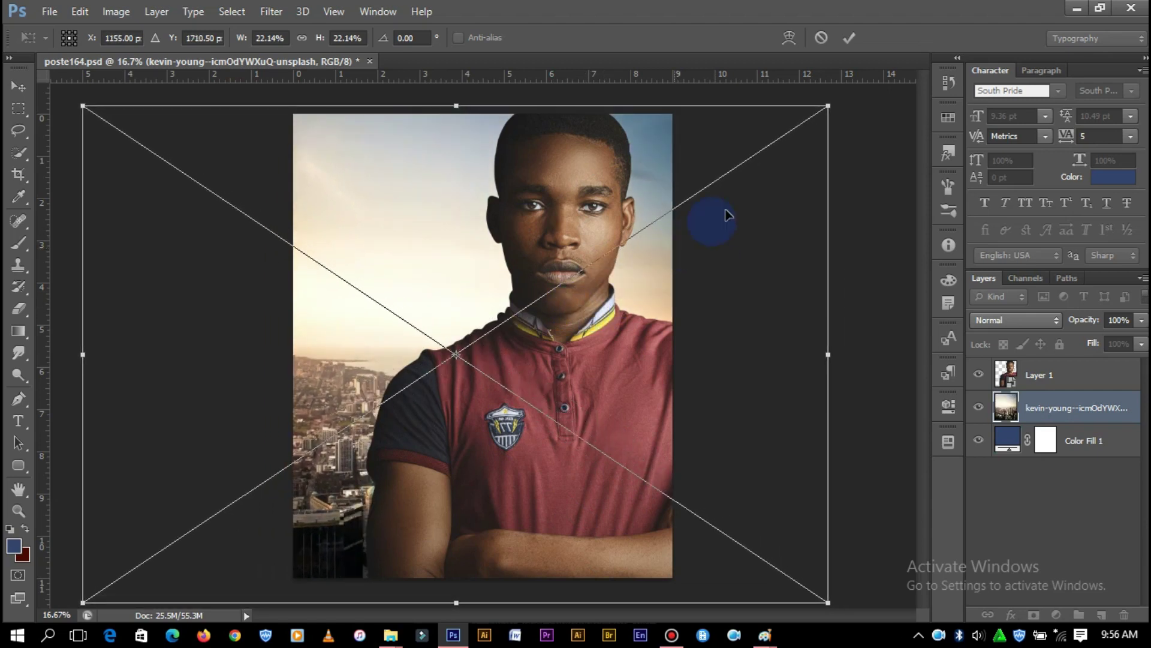
left_click(856, 46)
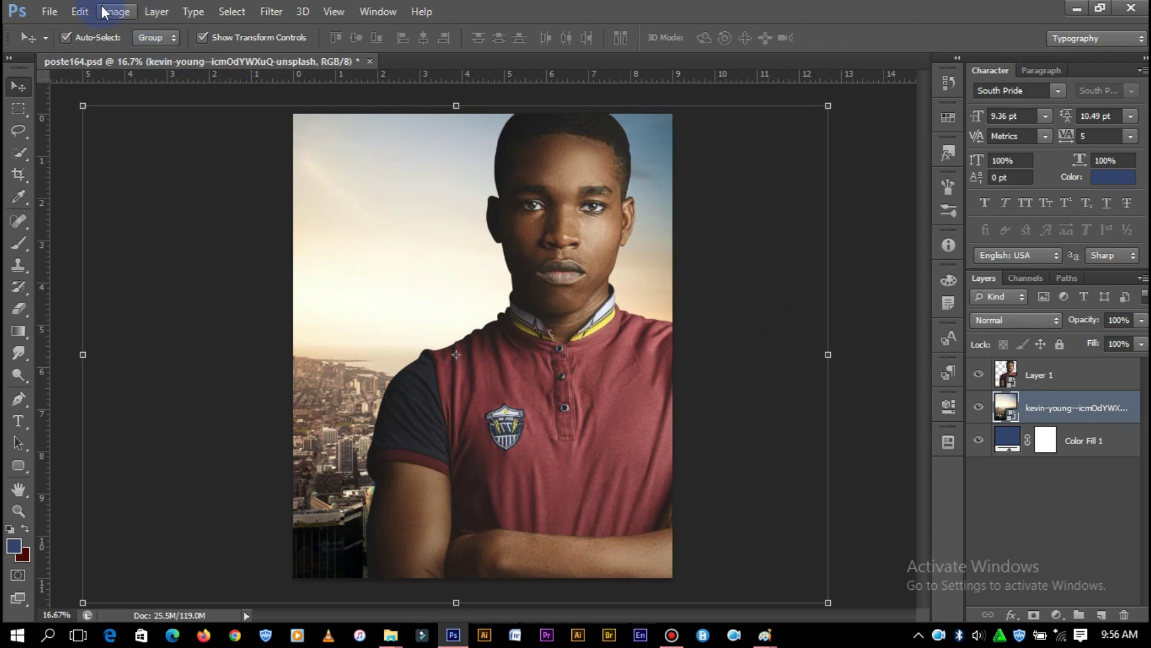
Flip the city photo horizontally and move it right so buildings sit behind the man
left_click(127, 13)
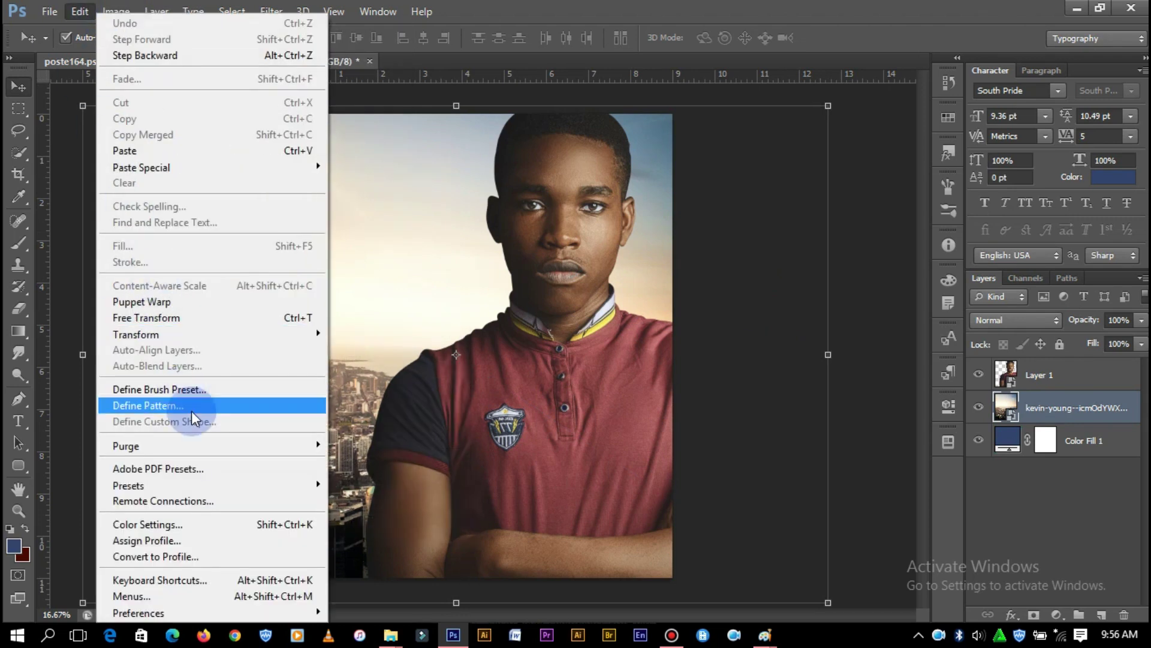
mouse_move(135, 333)
left_click(368, 513)
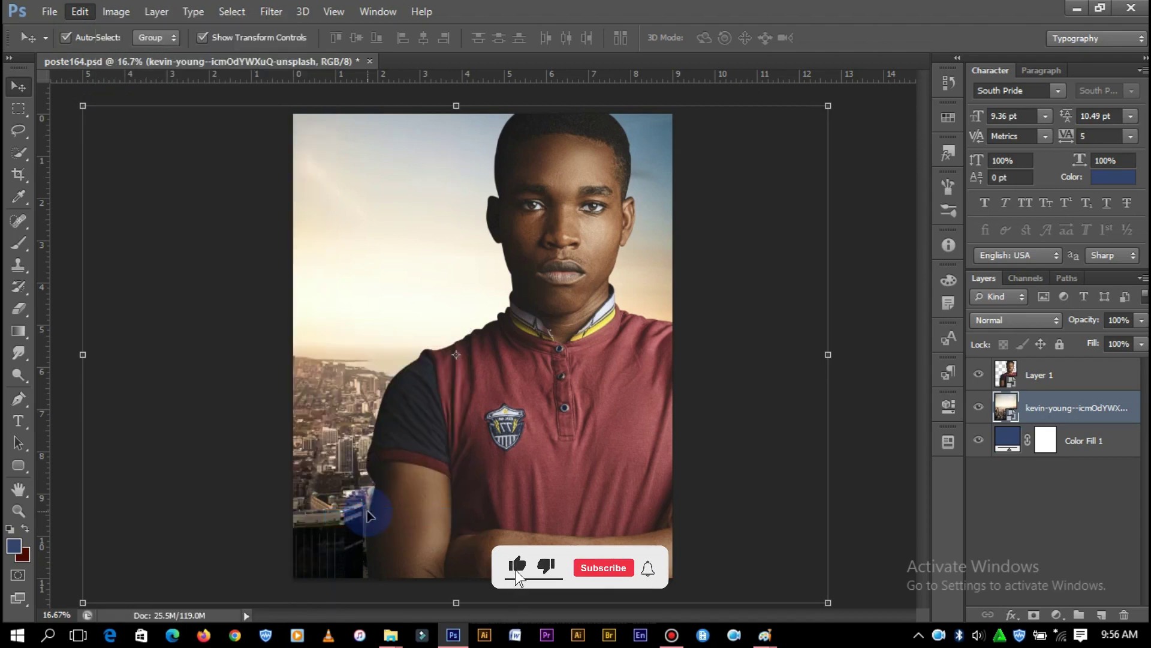
mouse_move(317, 399)
left_mouse_down()
mouse_move(436, 407)
mouse_move(434, 390)
left_mouse_up()
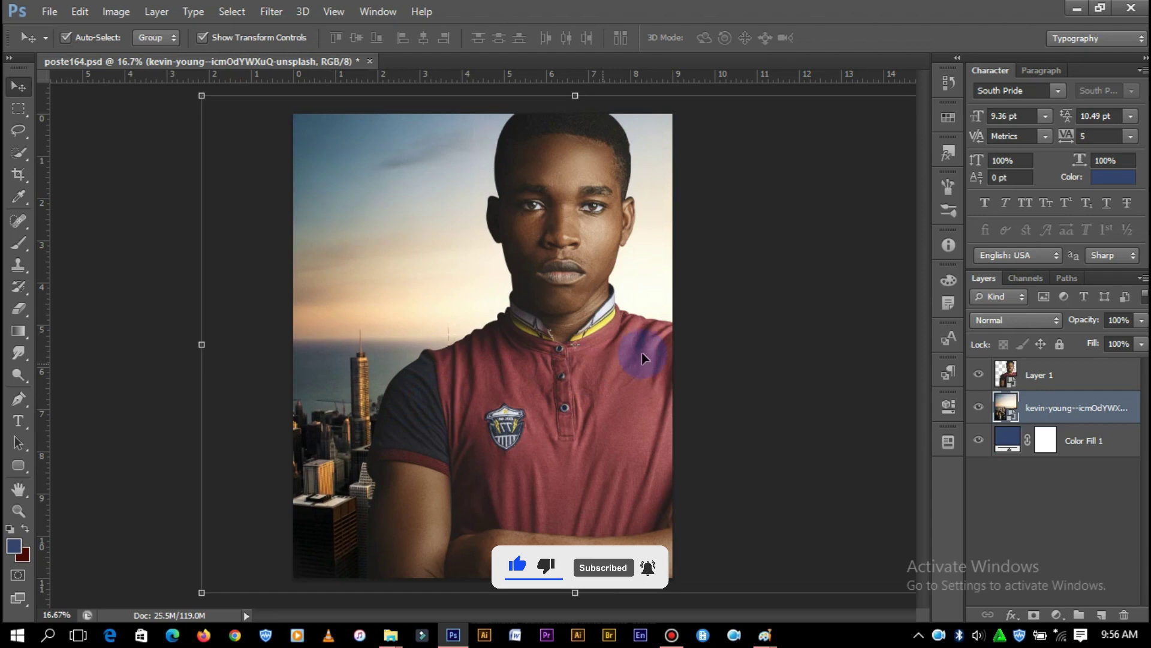
left_click_drag(361, 386, 435, 375)
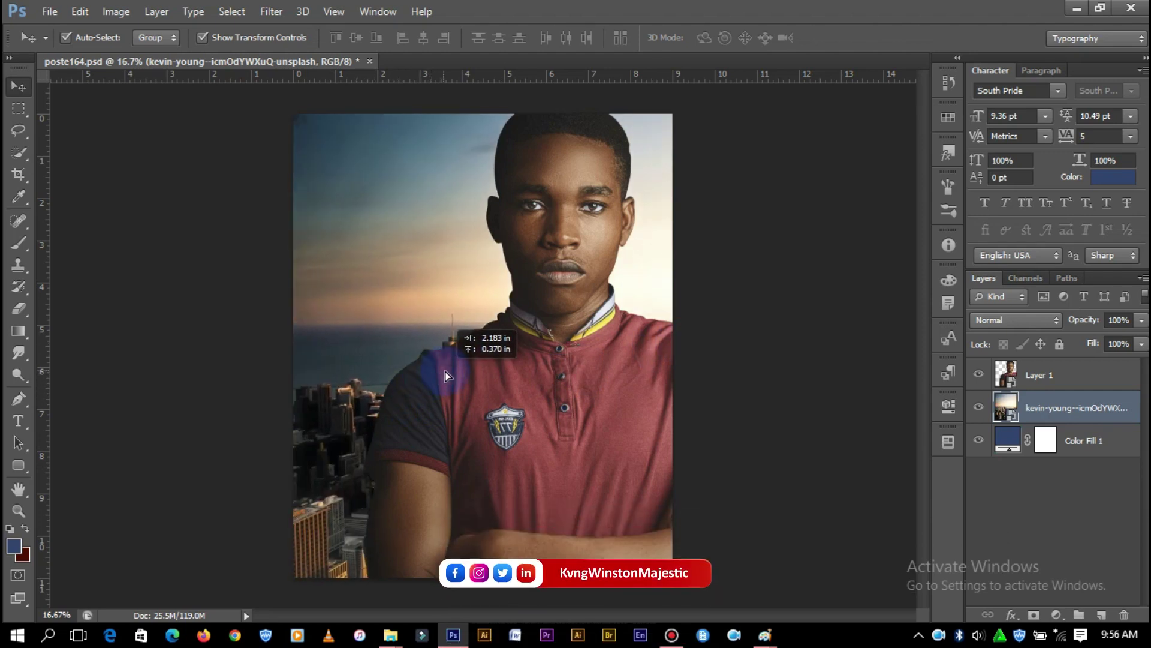
left_click(771, 289)
left_click(355, 284)
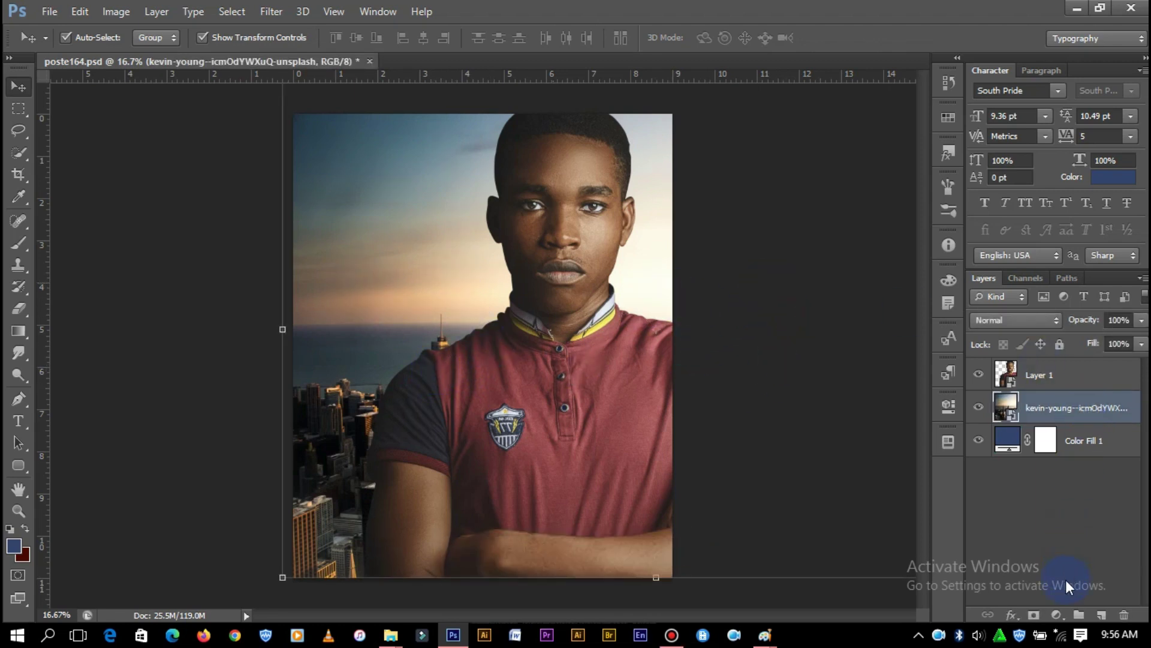
Add a Hue/Saturation layer over the city photo with Saturation +10 and Hue +8
left_click(794, 322)
left_click(424, 239)
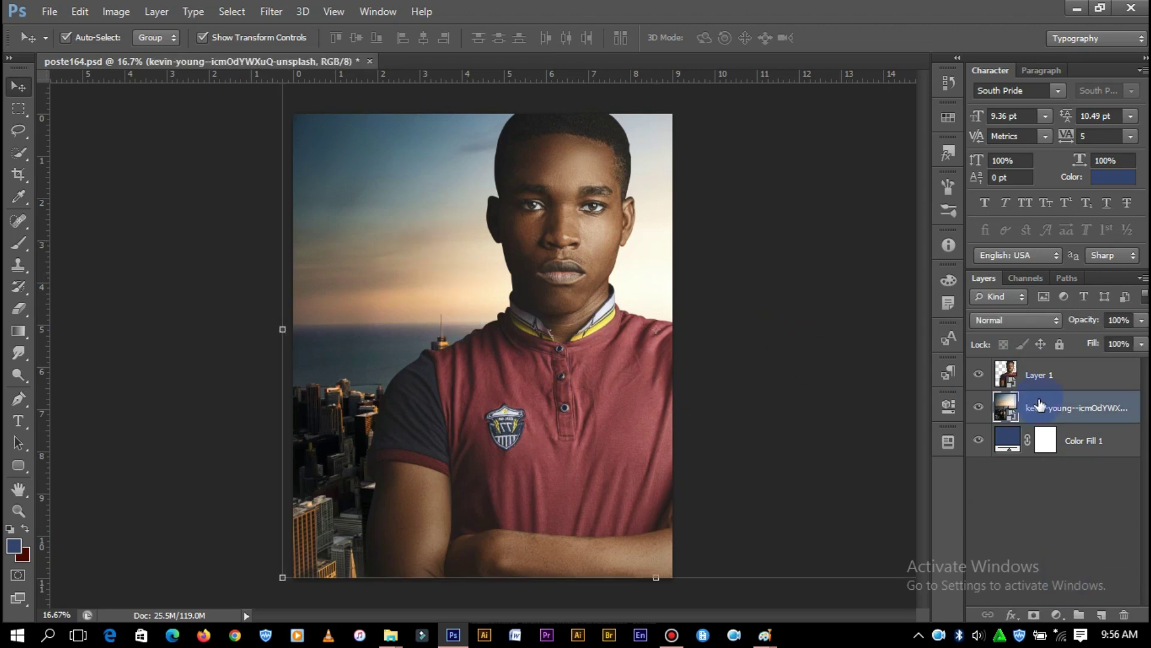
left_click(1057, 614)
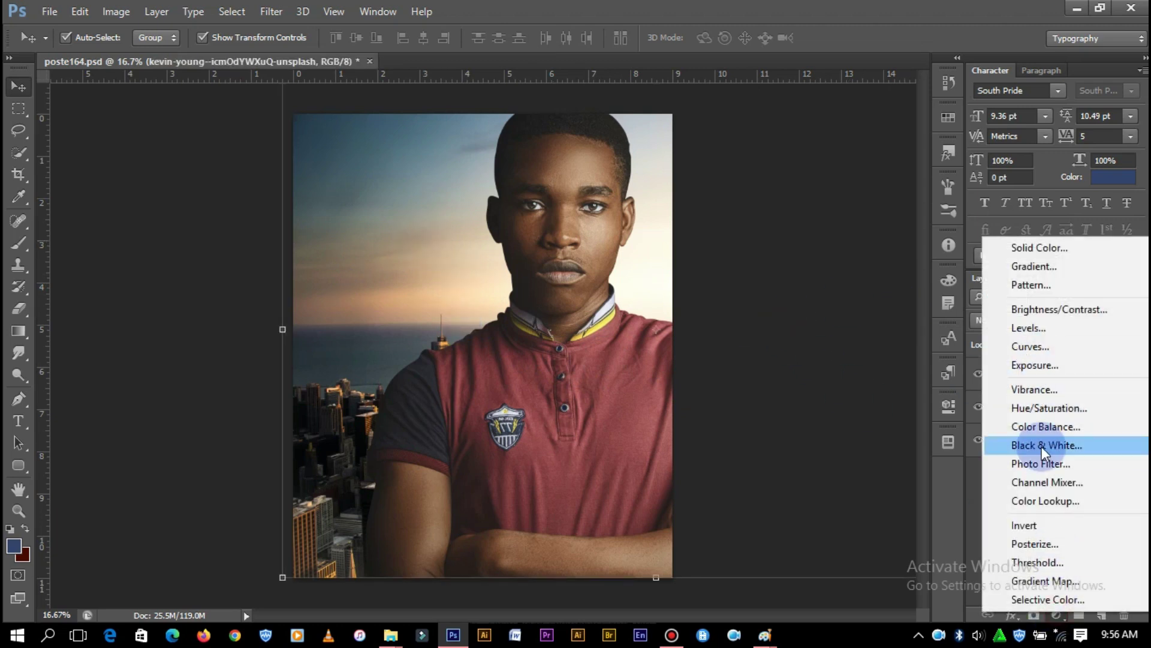
left_click(1056, 413)
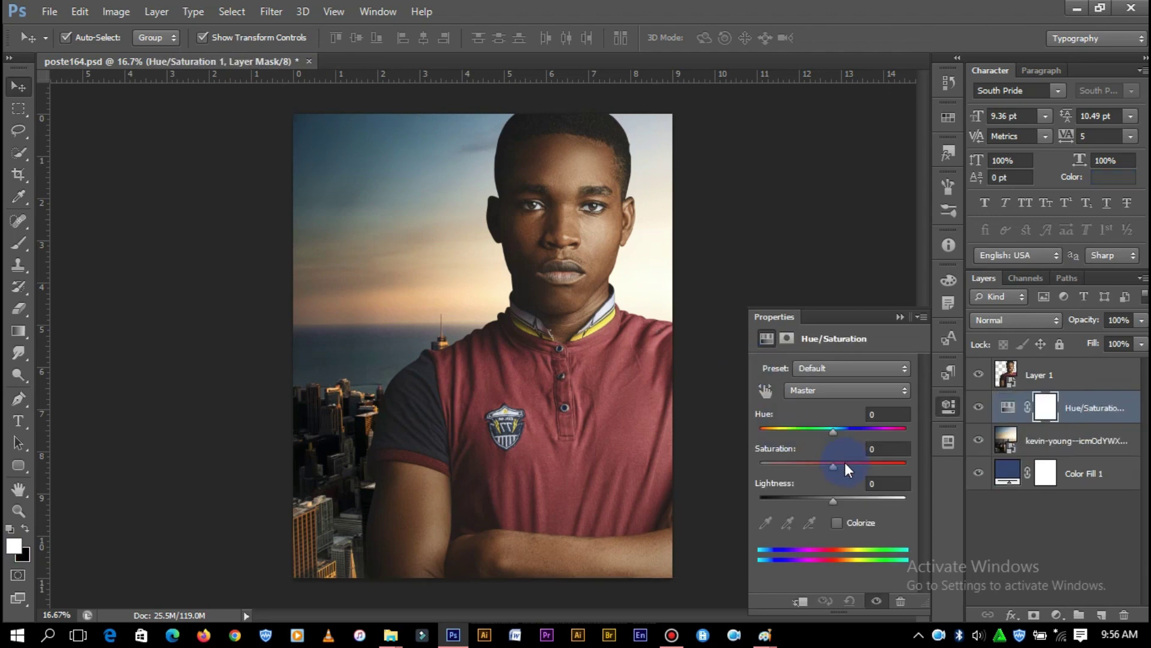
left_click(837, 468)
left_click_drag(837, 473, 843, 474)
left_click_drag(833, 427, 830, 437)
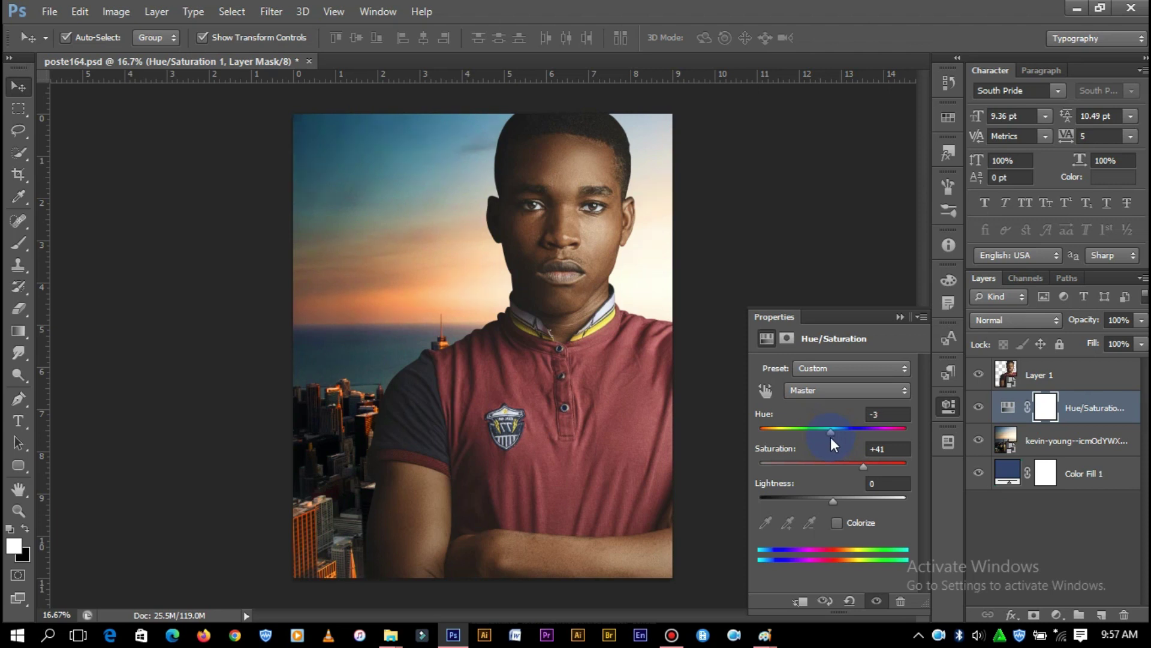
left_click(893, 309)
left_click(606, 376)
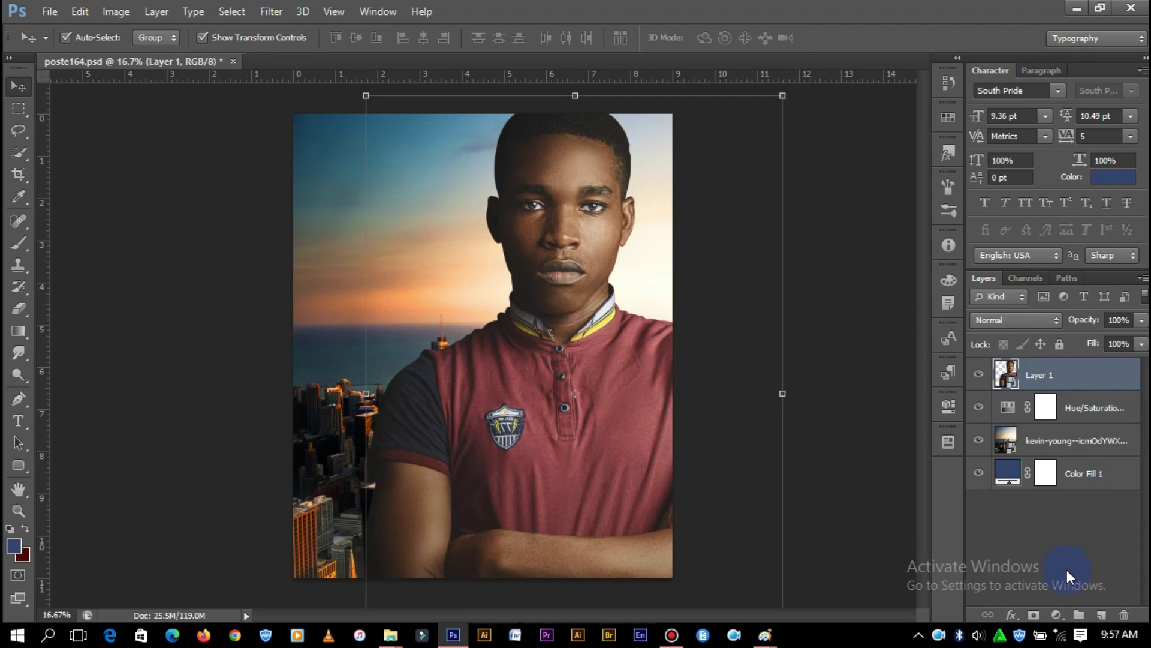
Add a Black & White layer clipped to the man, in Overlay mode at 46% fill
left_click(1058, 614)
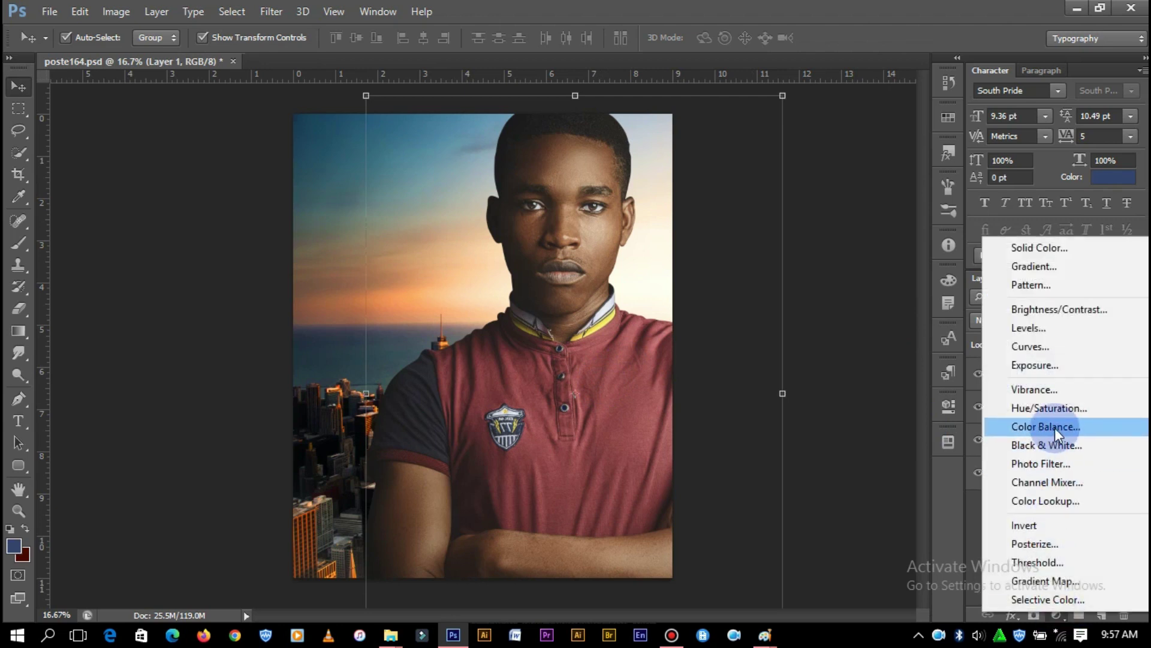
left_click(1054, 444)
right_click(1103, 381)
left_click(861, 279)
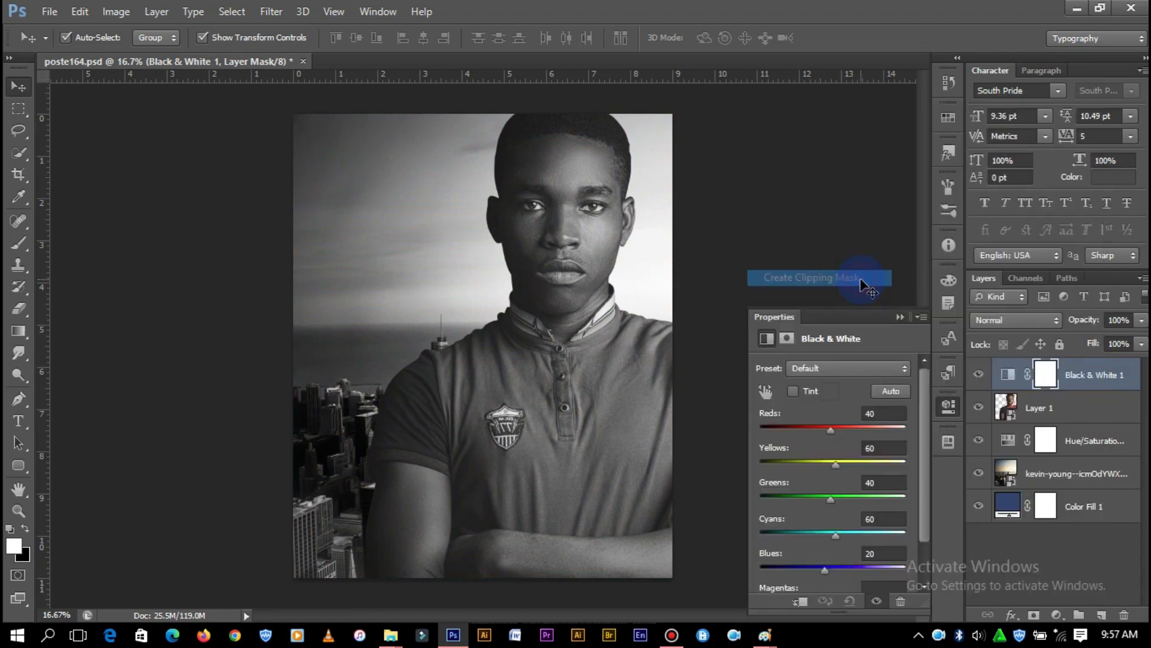
left_click(1033, 323)
left_click(996, 210)
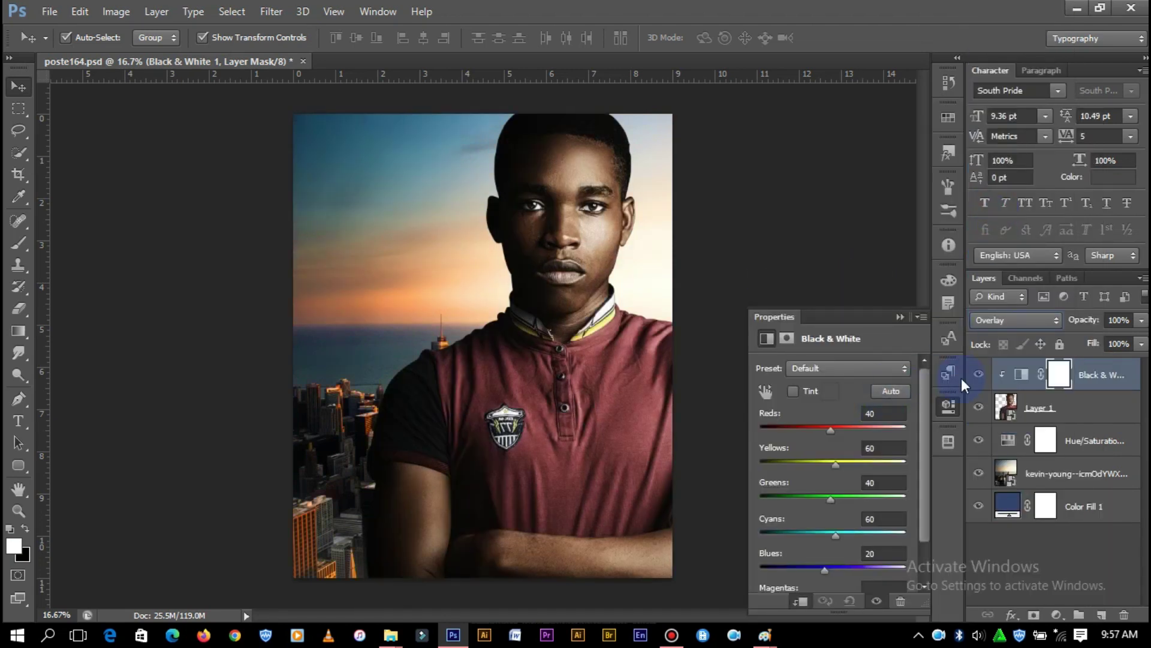
left_click_drag(1138, 356, 1096, 364)
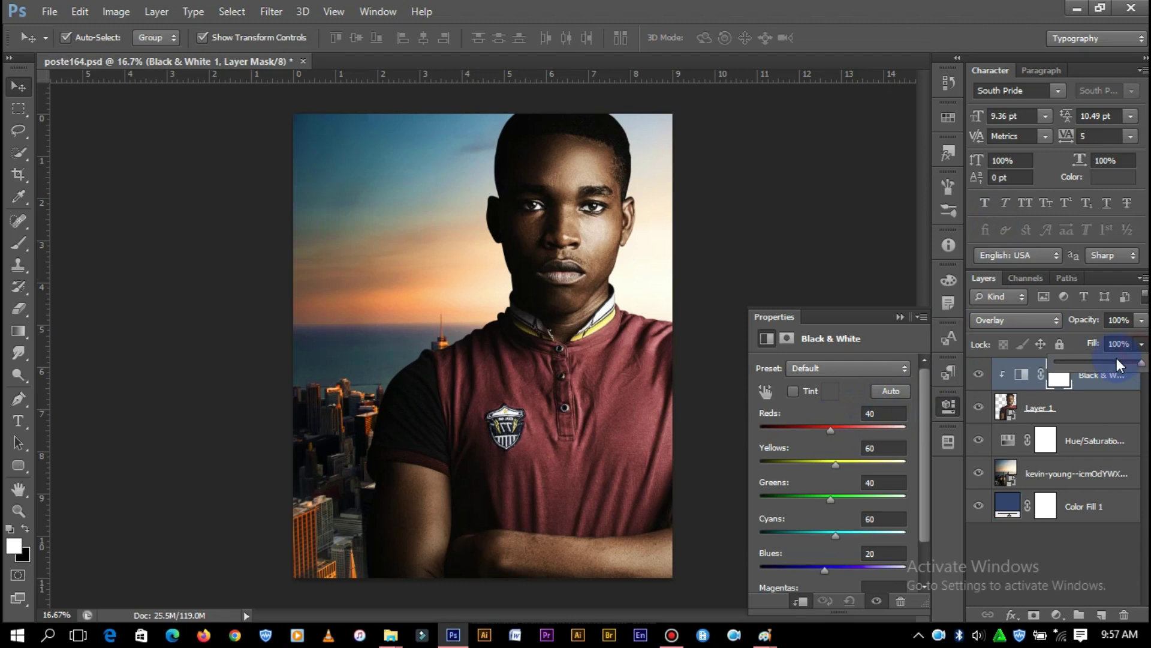
Retune the Black & White mix: Reds to 93, Yellows and Greens down to 4
left_click(869, 411)
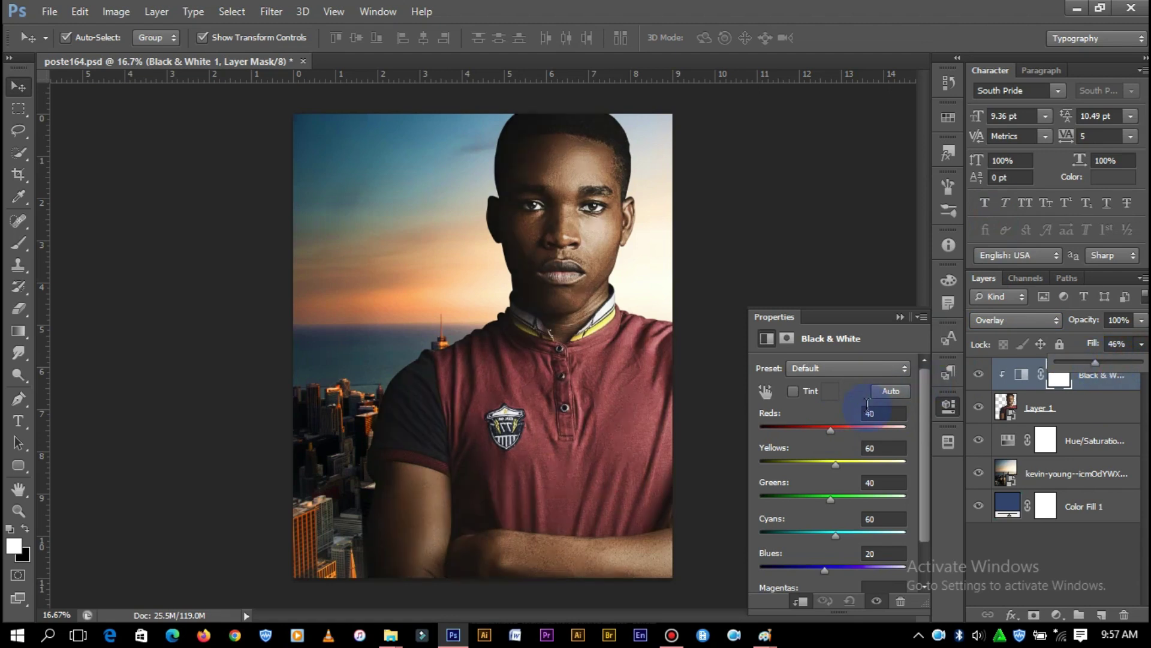
left_click(832, 429)
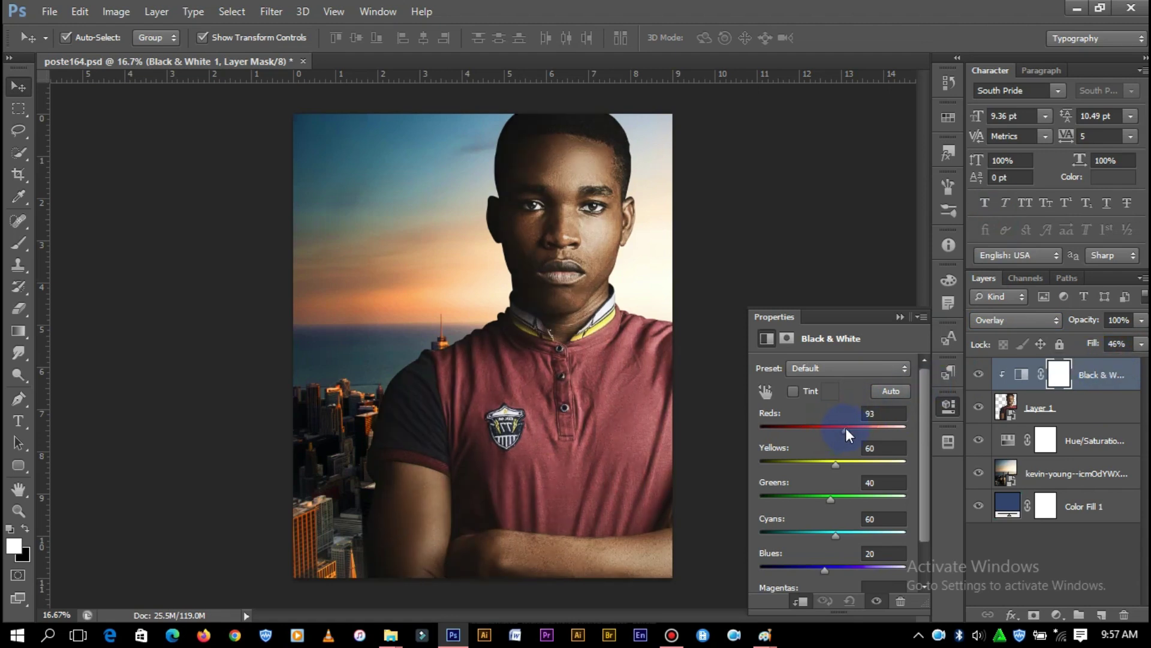
mouse_move(835, 464)
left_mouse_down()
mouse_move(819, 462)
mouse_move(820, 499)
left_mouse_up()
left_click(825, 499)
left_click(894, 313)
left_click(886, 288)
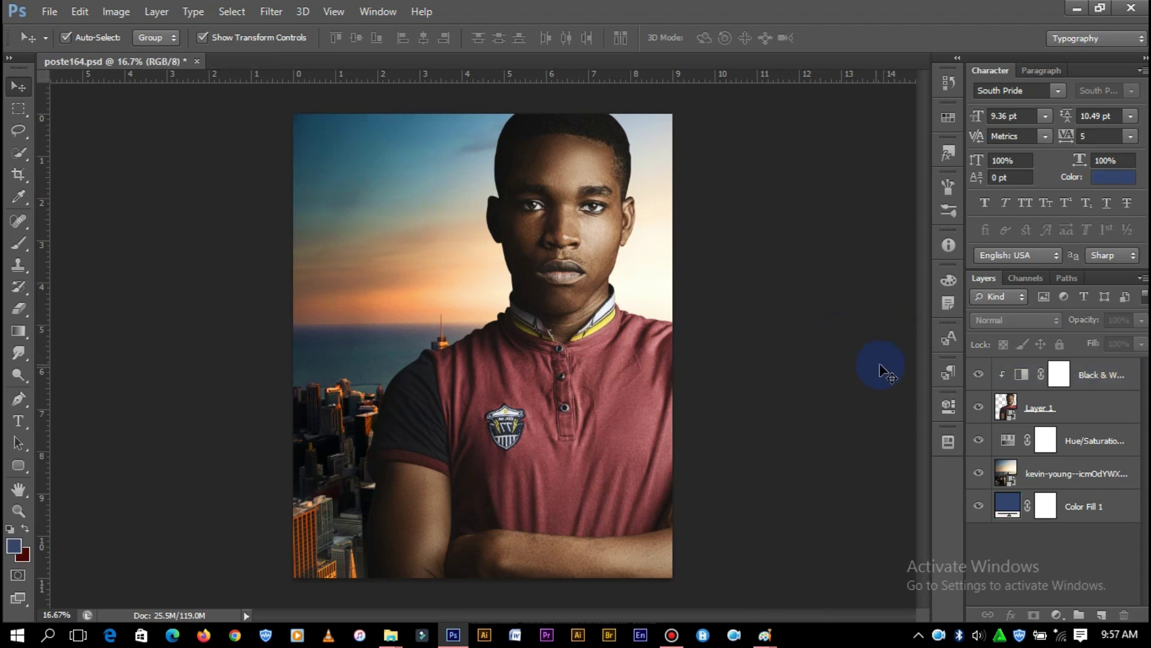
Lower the Black & White overlay's Reds value to about 145
double_click(1022, 373)
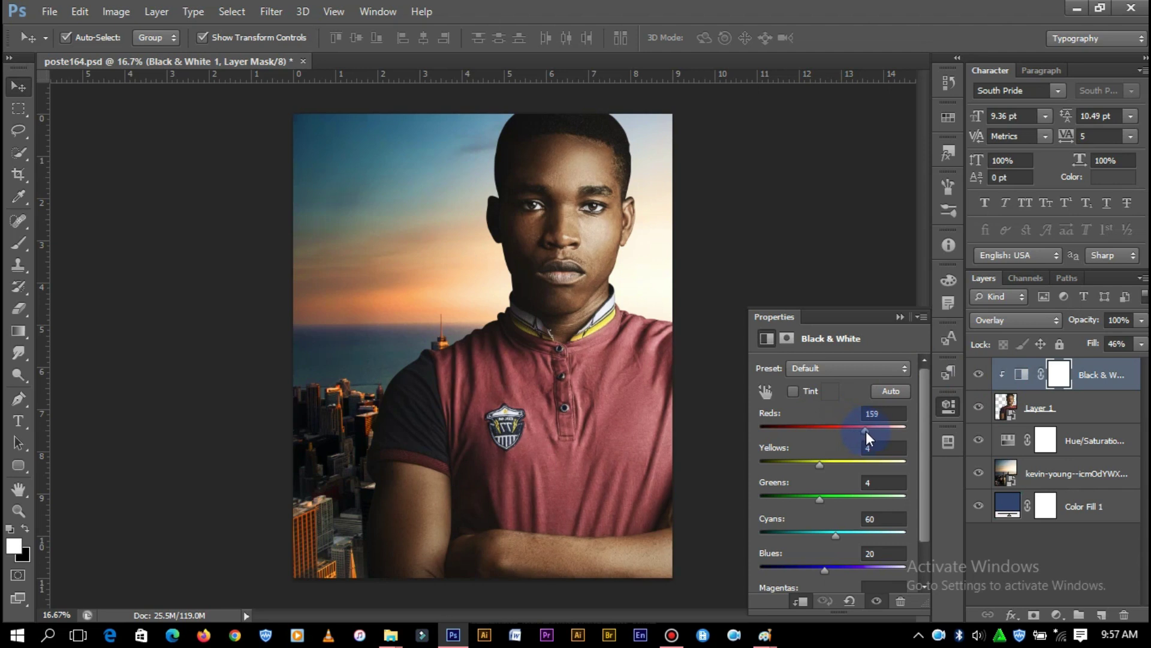
left_click_drag(863, 431, 861, 431)
left_click(873, 230)
left_click(900, 316)
Add a Hue/Saturation layer at Saturation +7 above the man's photo
left_click(1056, 408)
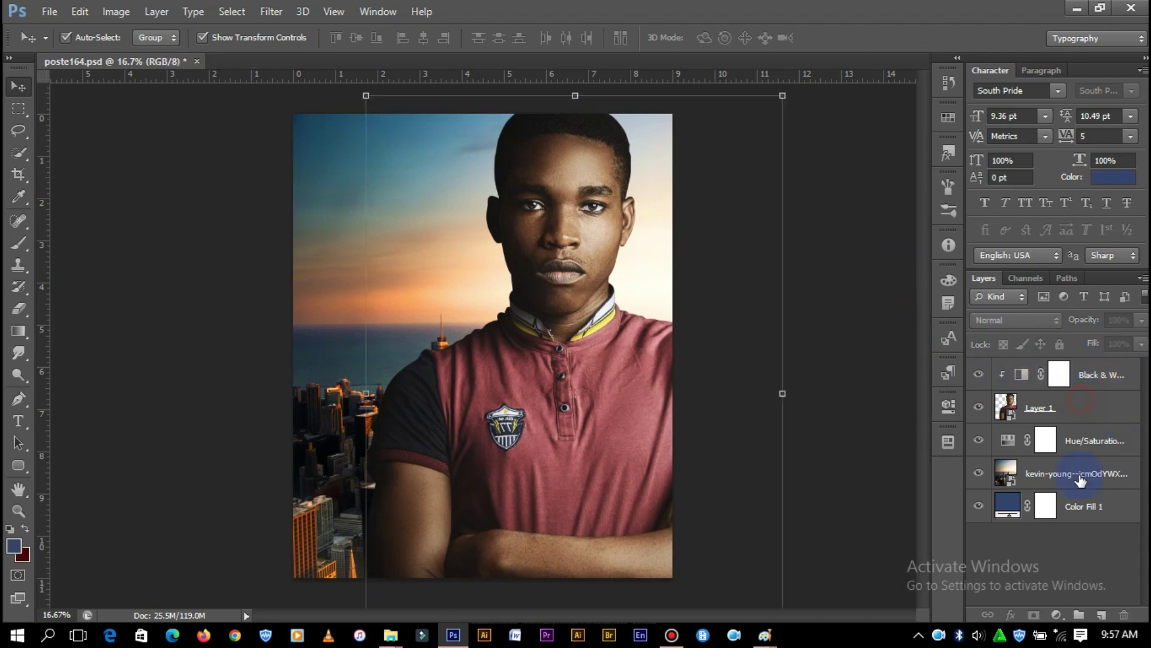
left_click(1056, 612)
left_click(1052, 401)
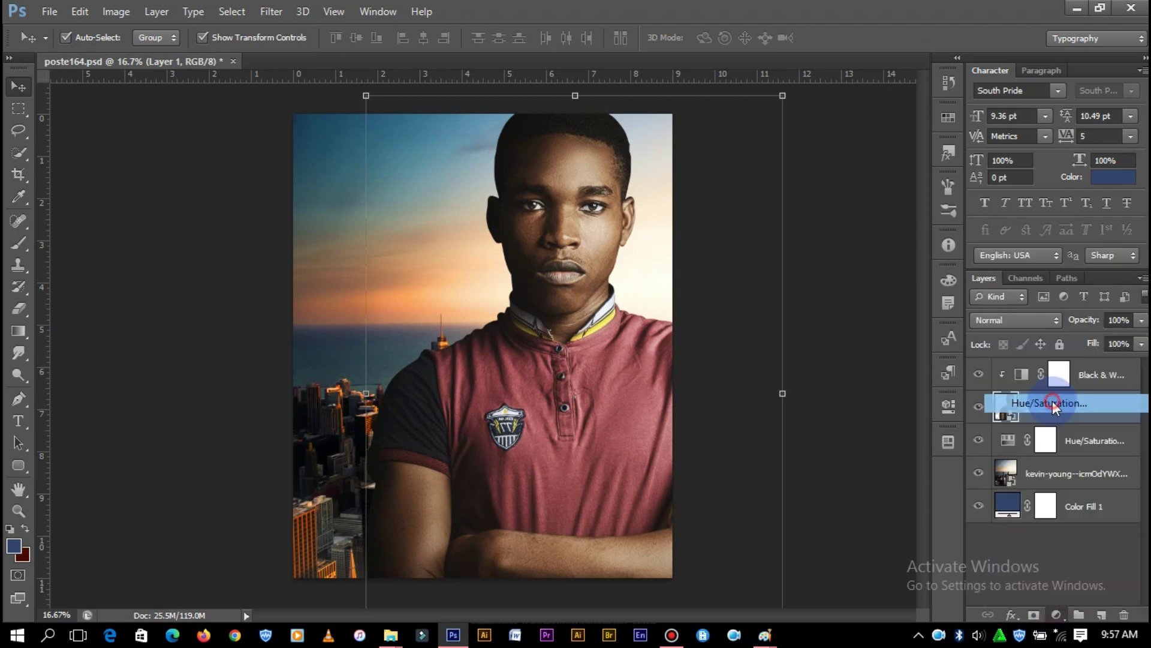
left_click_drag(837, 465, 843, 467)
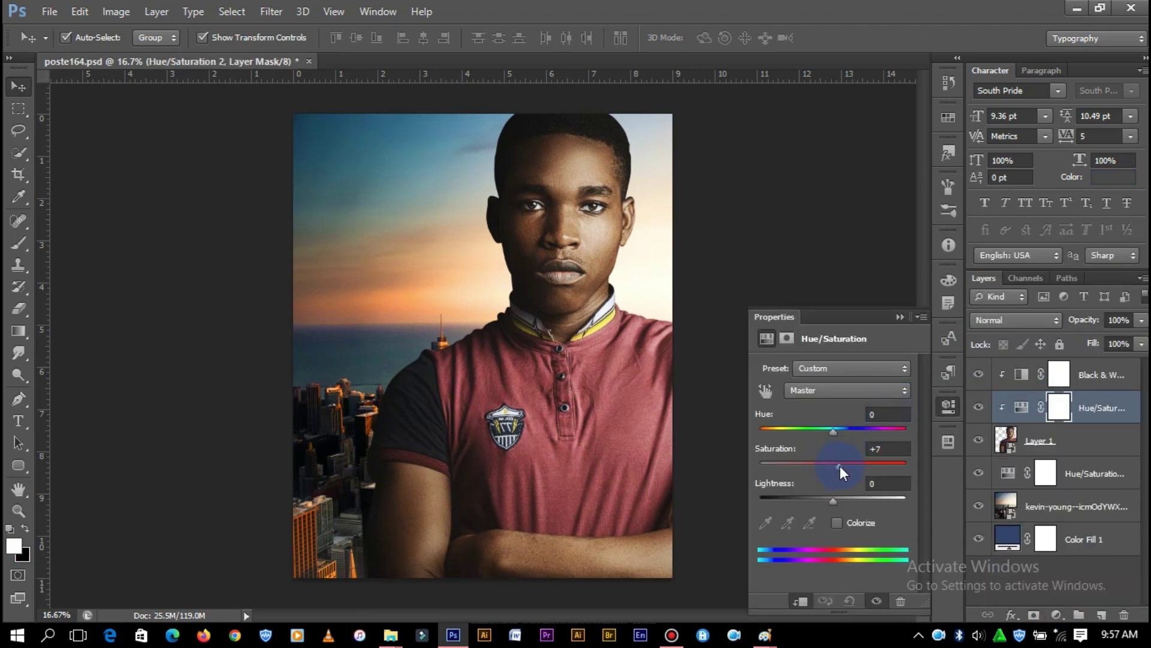
left_click(898, 318)
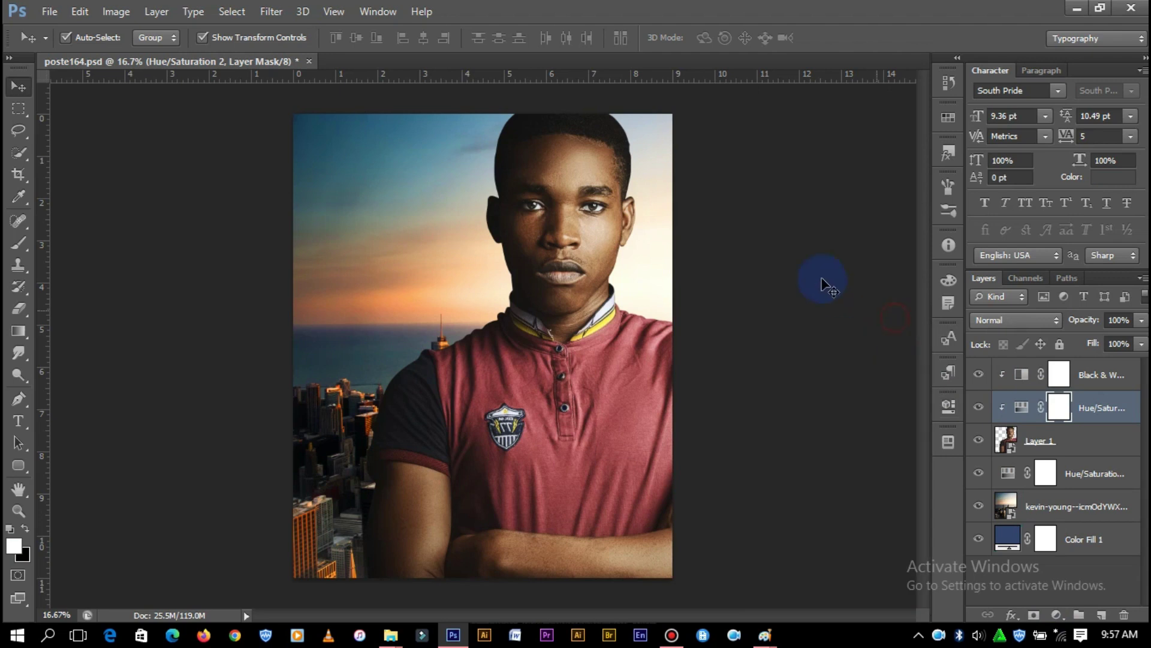
left_click(806, 260)
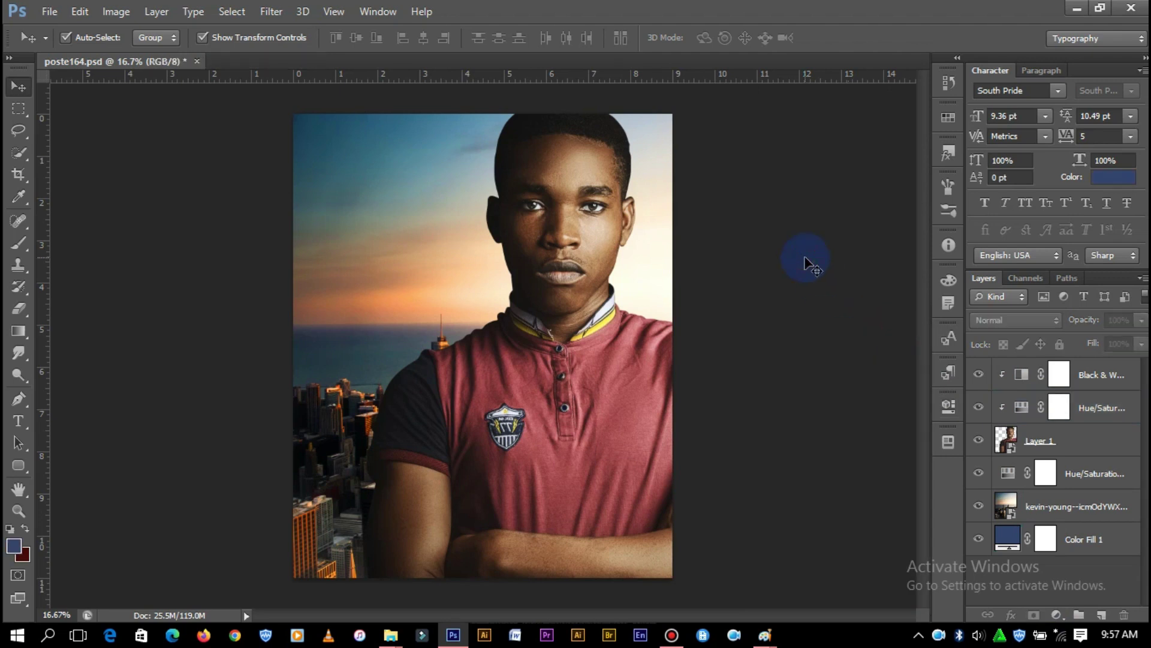
key("ctrl+minus")
left_click(390, 634)
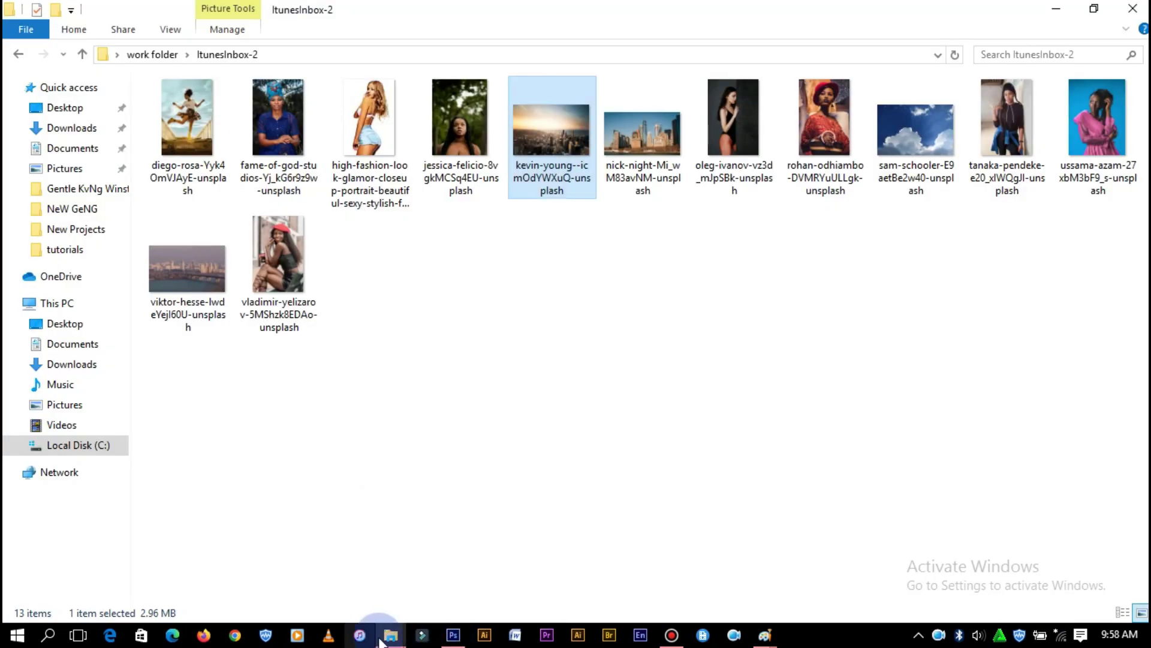
Pick the chain image pngwing.com 3(1) from the new pdf files folder and drag it to Photoshop
mouse_move(391, 635)
left_click(295, 570)
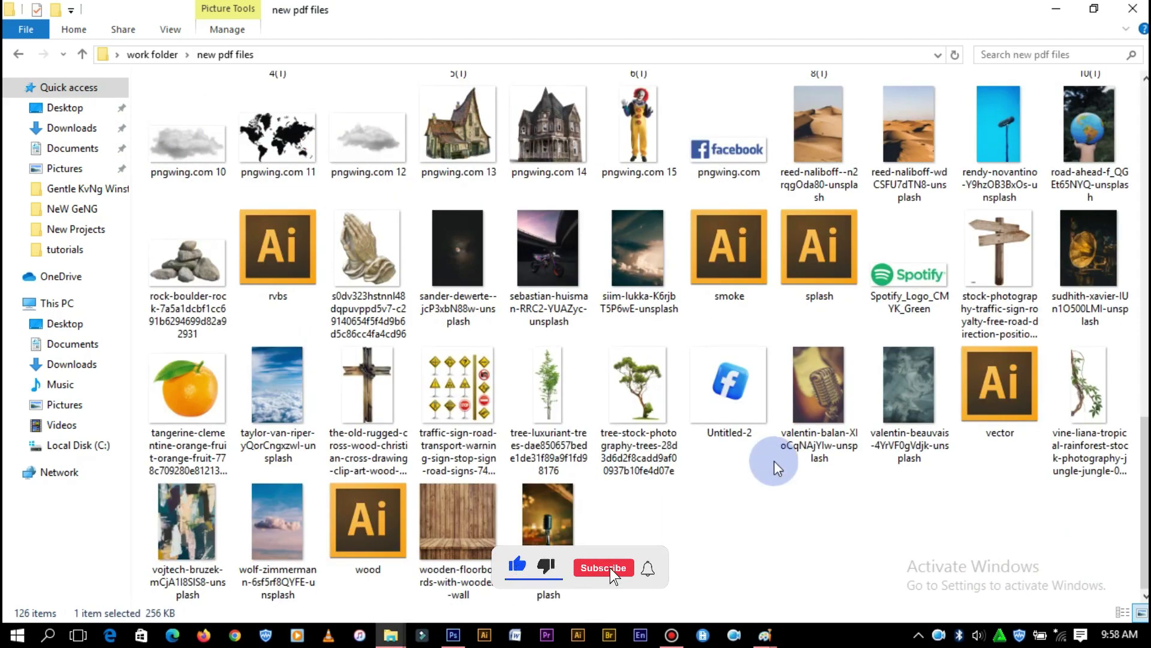
scroll(778, 468, "up", 10)
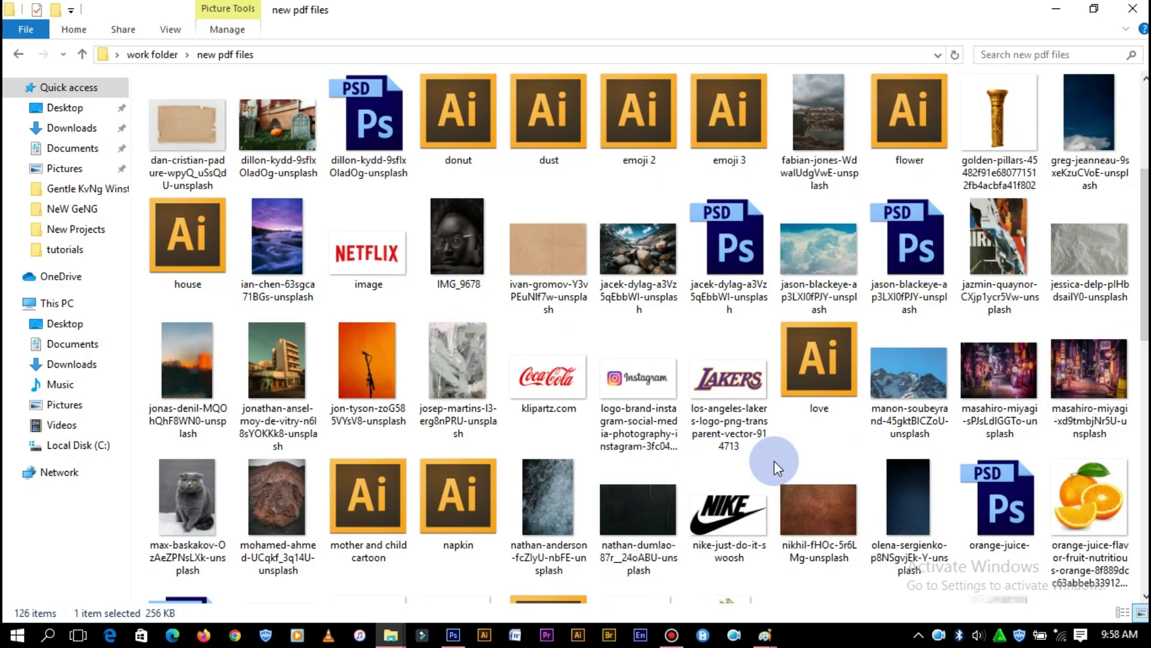
scroll(775, 460, "down", 5)
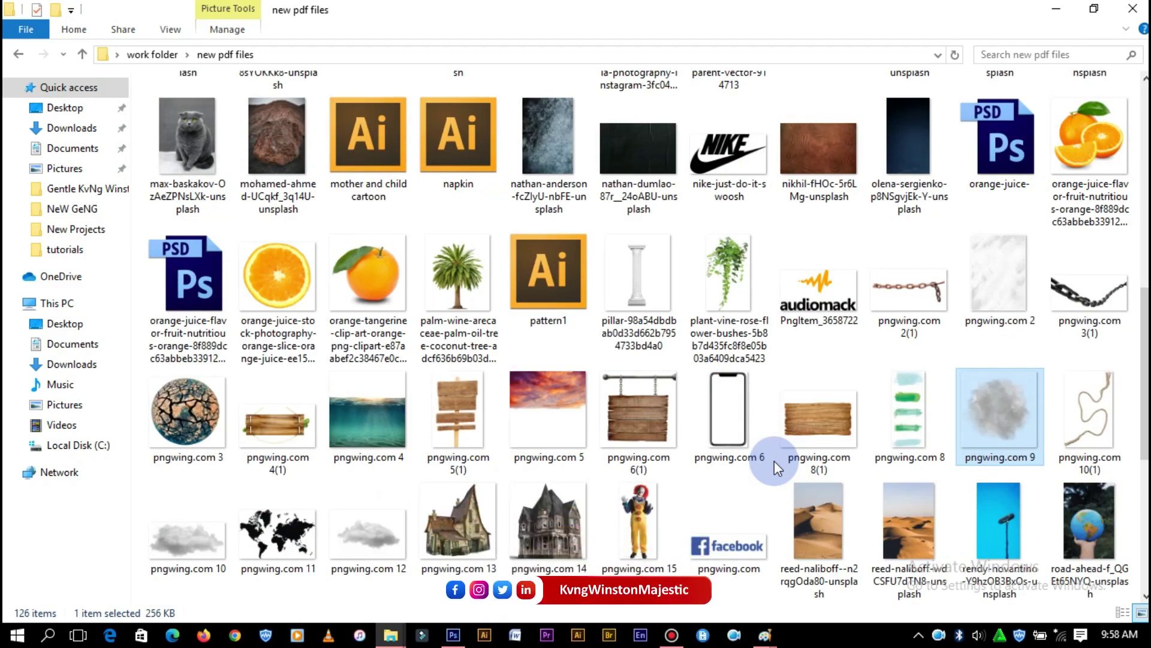
left_click(1097, 277)
left_click_drag(1097, 275, 471, 641)
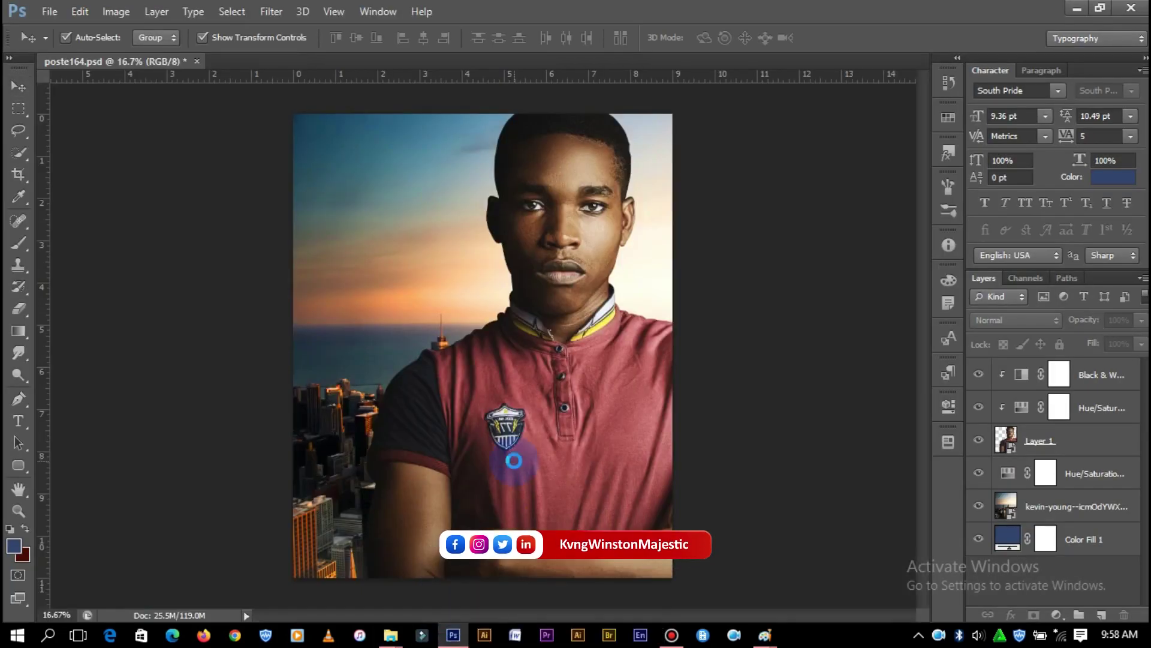
Place the chain image at about 350% and move it to the poster's bottom
left_click_drag(471, 641, 519, 437)
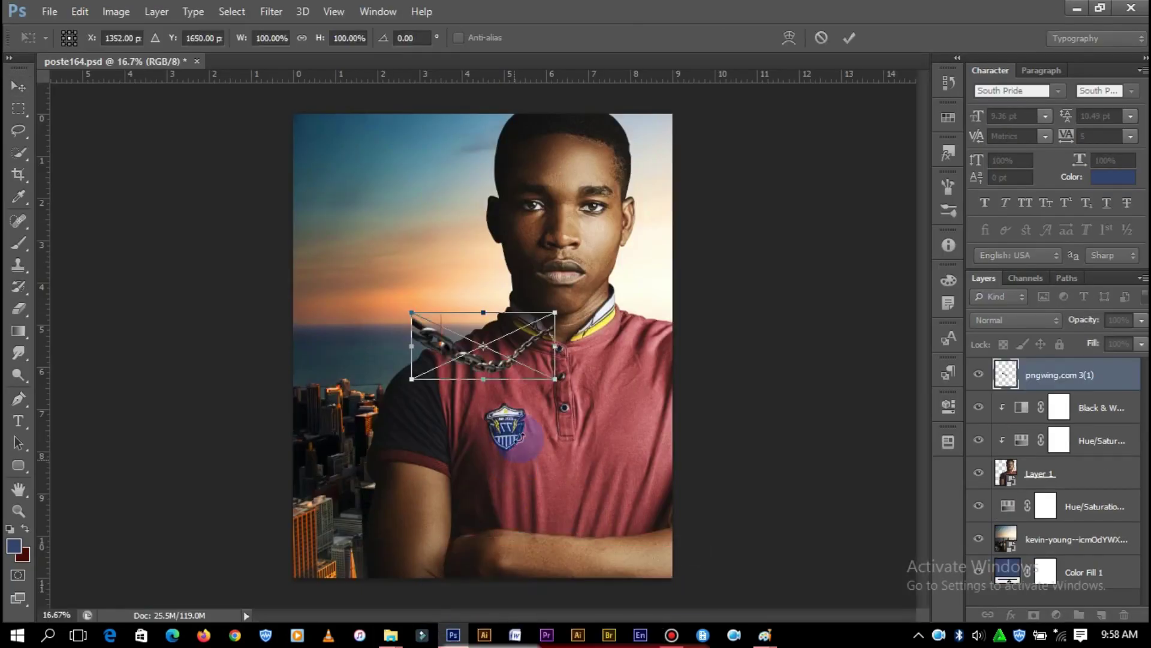
left_click_drag(549, 317, 724, 224)
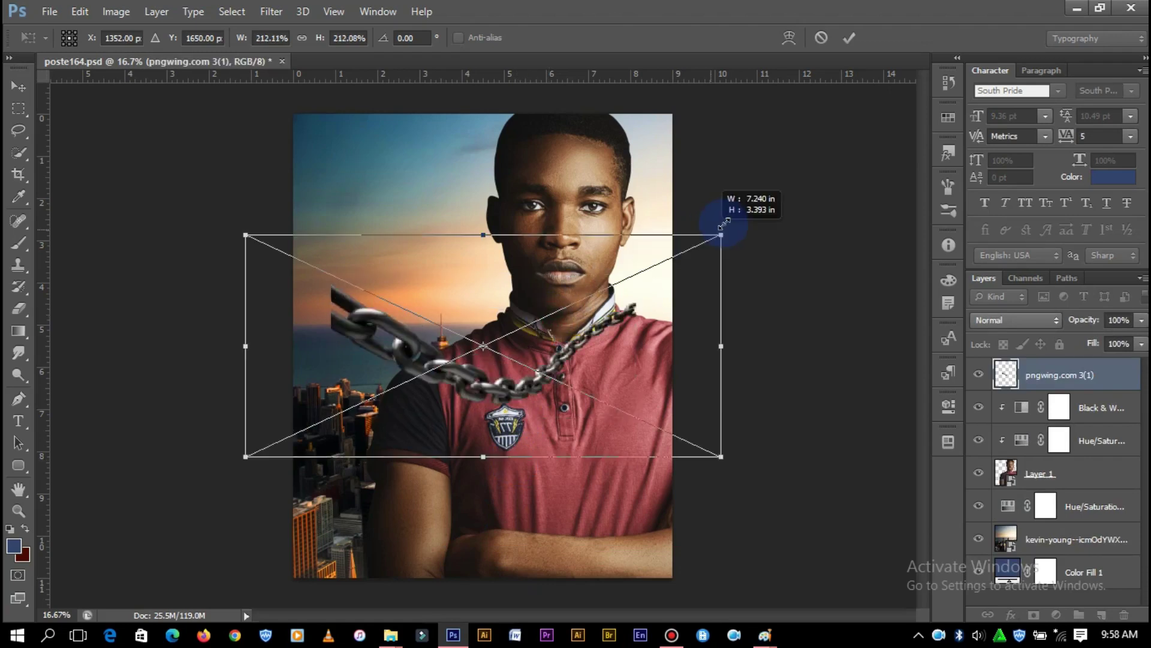
left_click(849, 39)
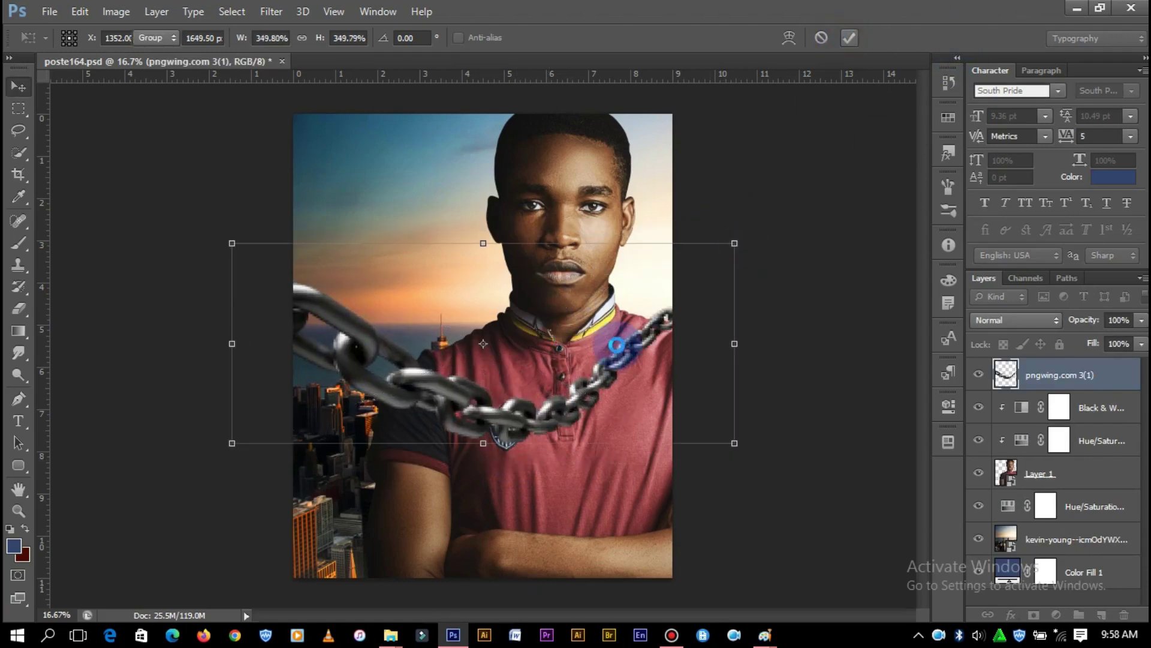
left_click_drag(559, 451, 607, 558)
left_click(845, 250)
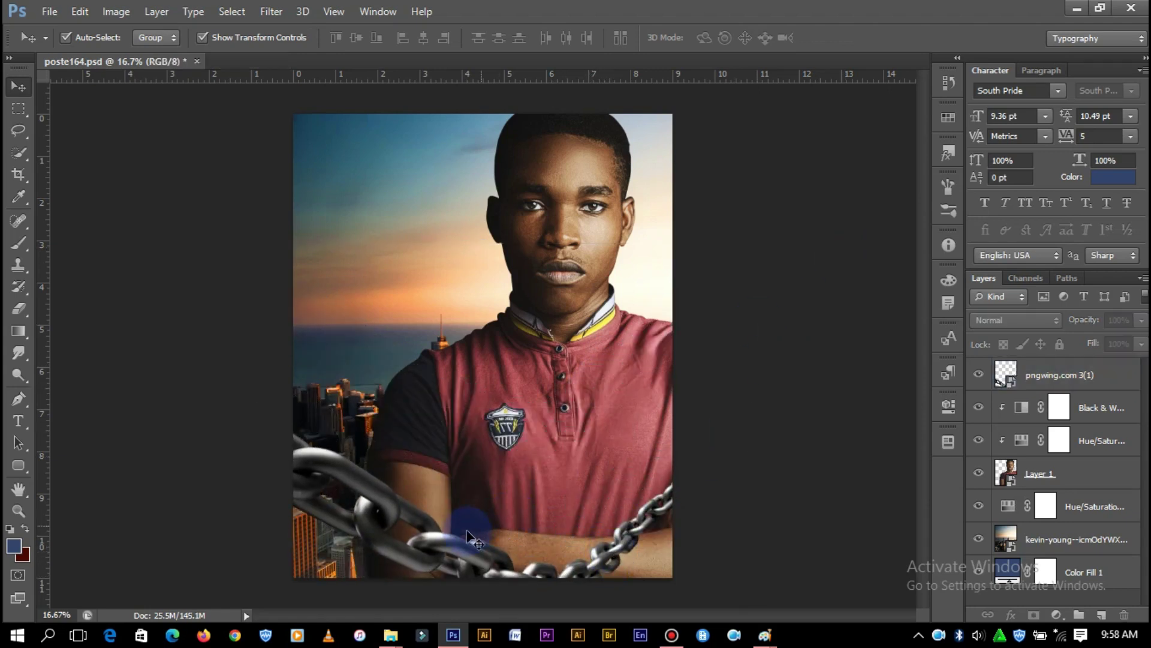
left_click(392, 515)
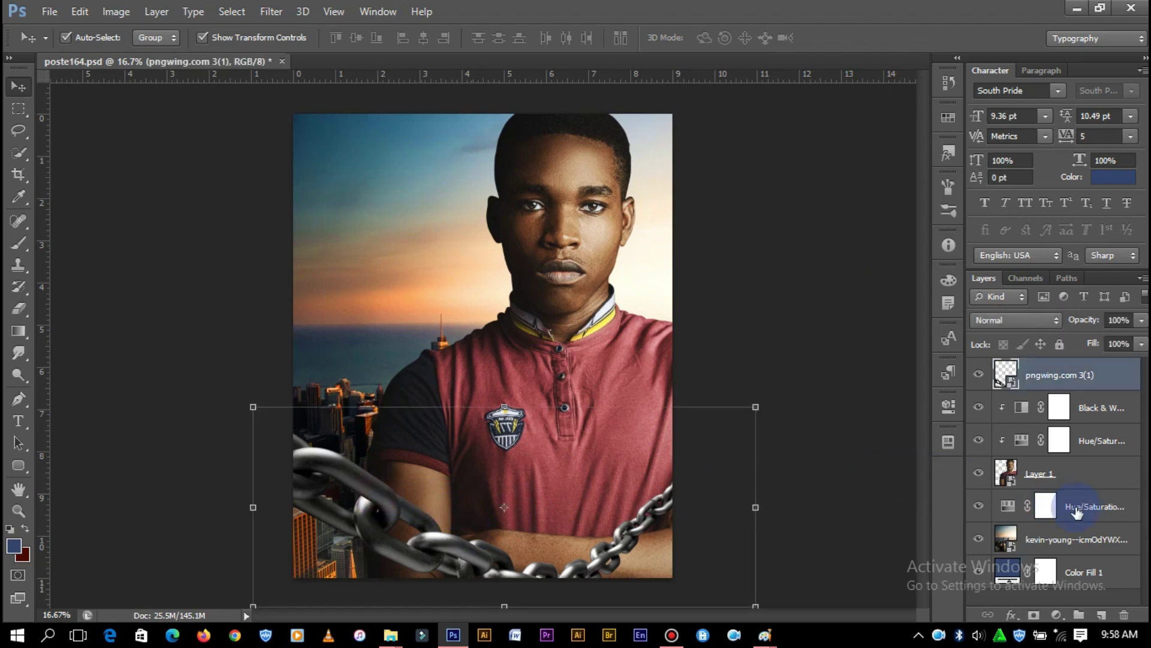
Darken the chain's shadows with a clipped Curves layer and nudge the chain down-left
left_click(1056, 614)
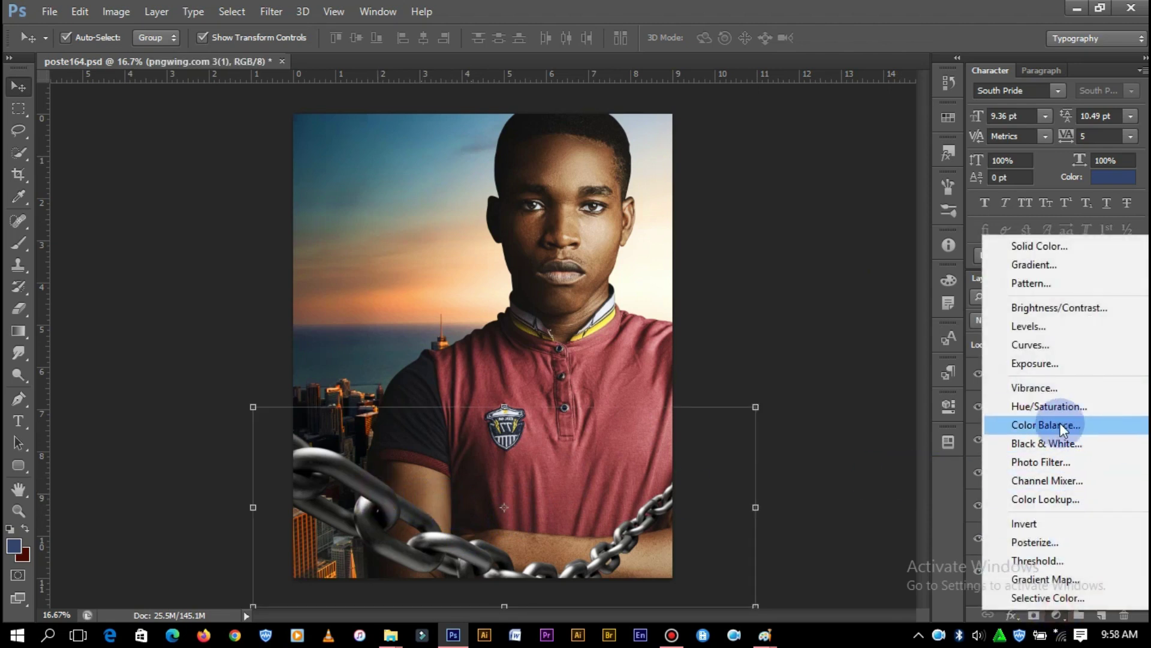
left_click(1059, 344)
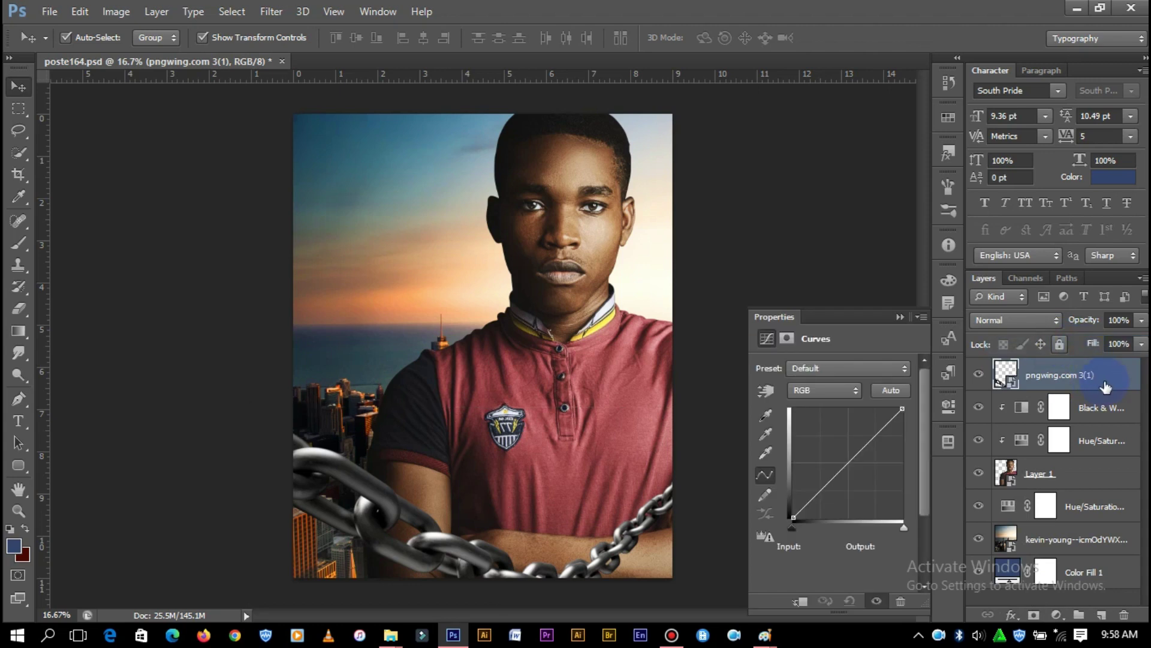
right_click(1103, 380)
left_click(827, 277)
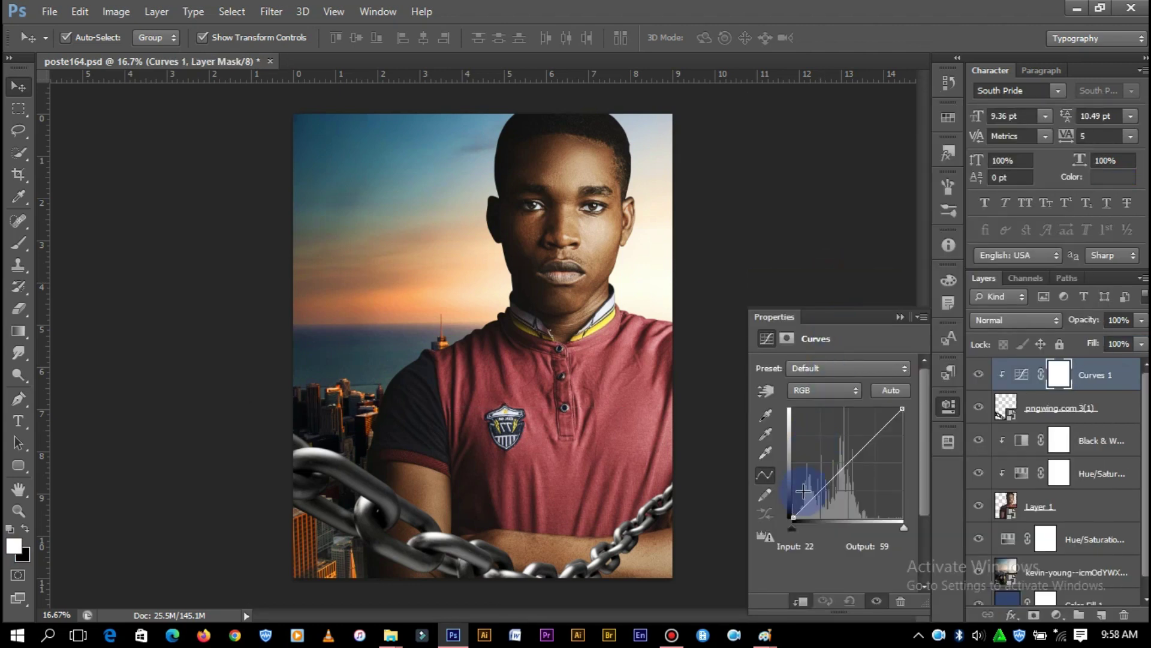
left_click_drag(804, 491, 820, 500)
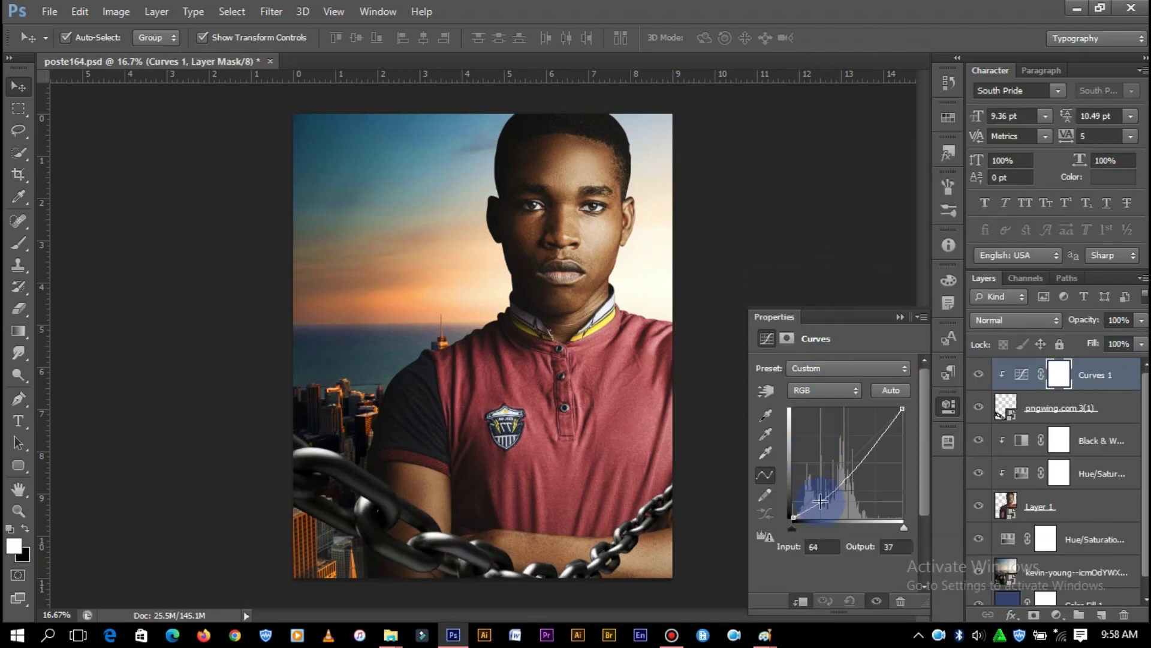
left_click(865, 441)
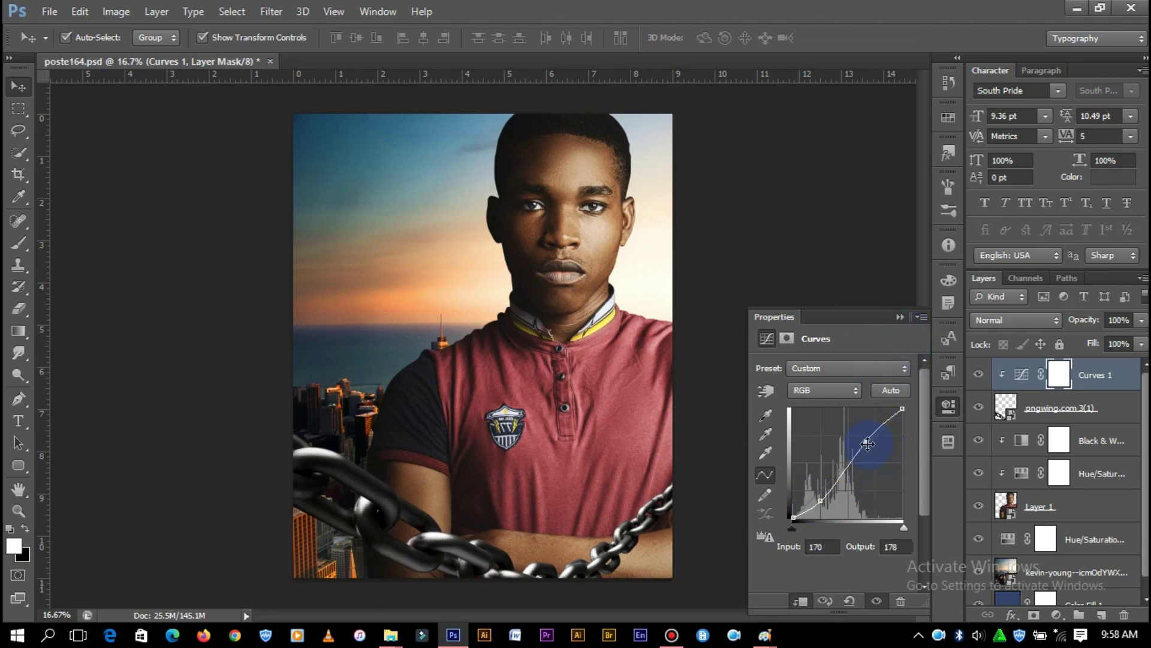
left_click(897, 318)
left_click_drag(440, 519, 417, 544)
left_click(766, 295)
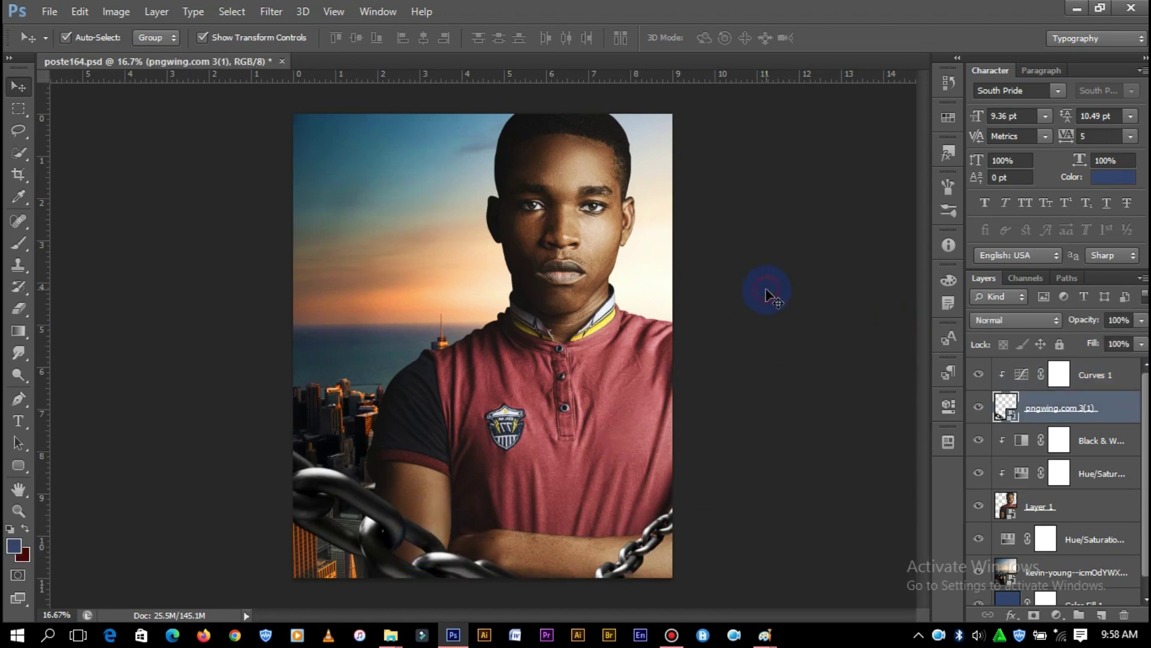
Move the Color Fill 1 layer to the top and change its colour to dark navy
left_click(1104, 590)
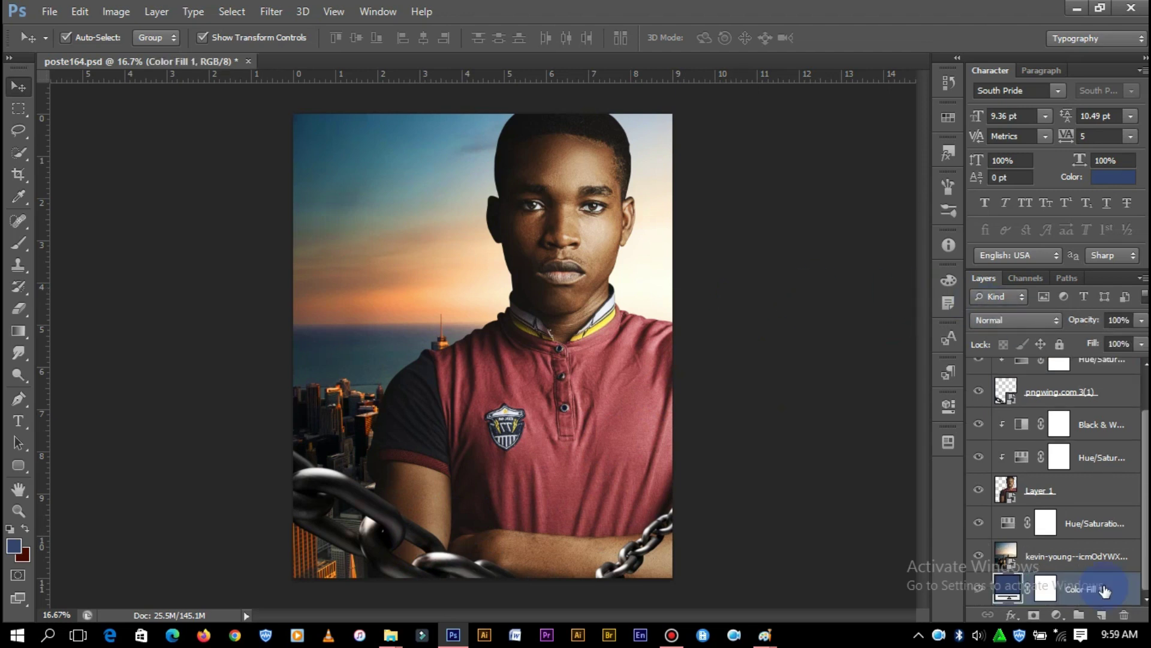
left_click_drag(1104, 590, 1068, 433)
double_click(1001, 376)
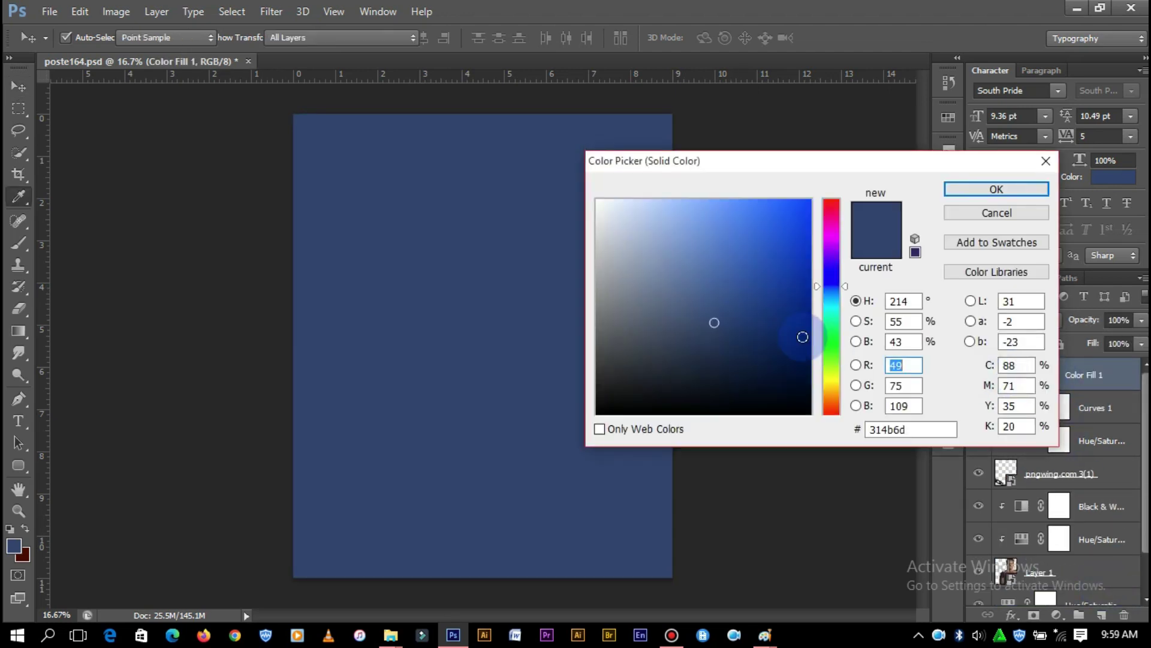
left_click(783, 372)
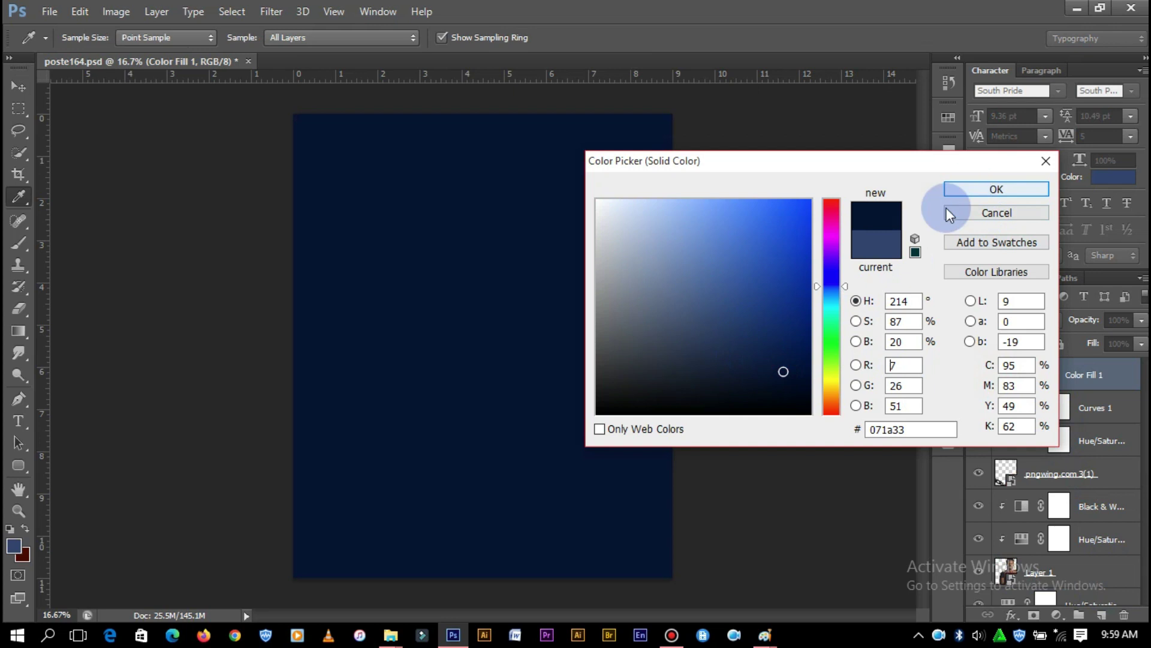
left_click(1012, 187)
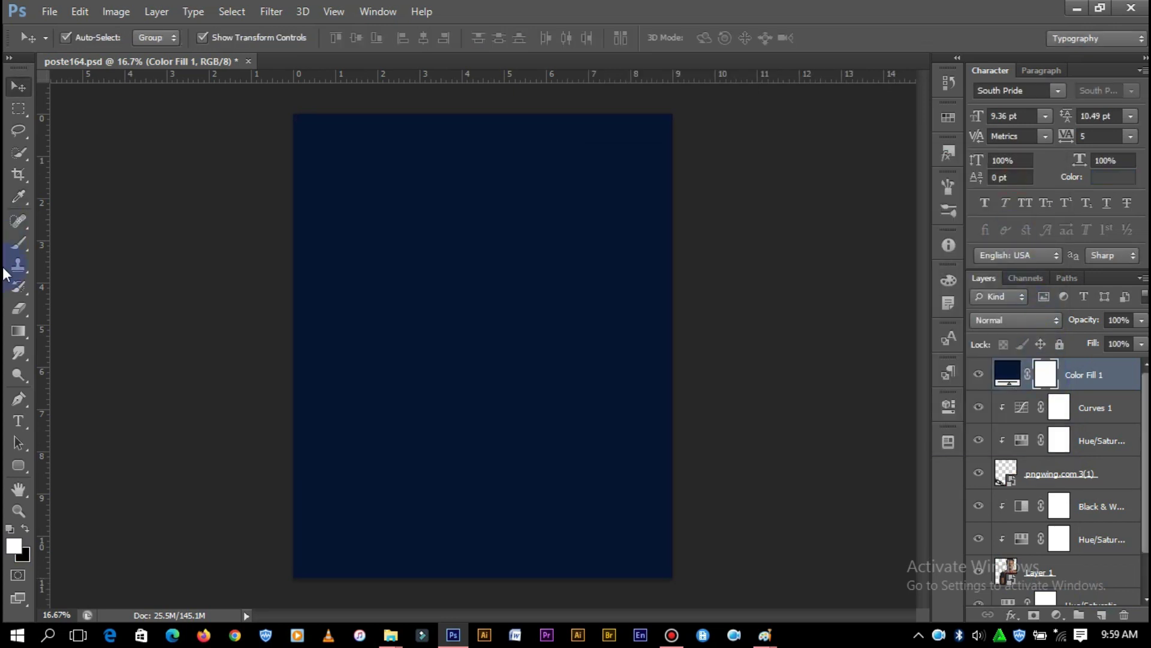
Erase the navy fill over the man's face with a soft Eraser brush
left_click(20, 308)
right_click(471, 311)
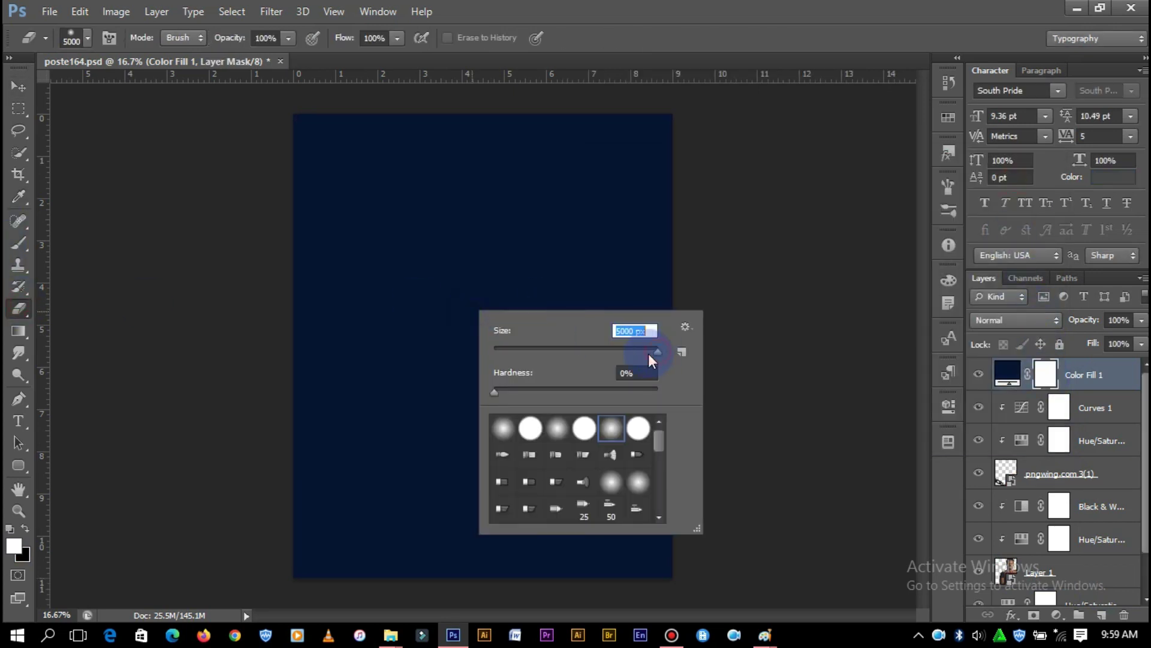
left_click_drag(649, 353, 655, 351)
left_click(490, 288)
left_click(544, 180)
left_click(351, 207)
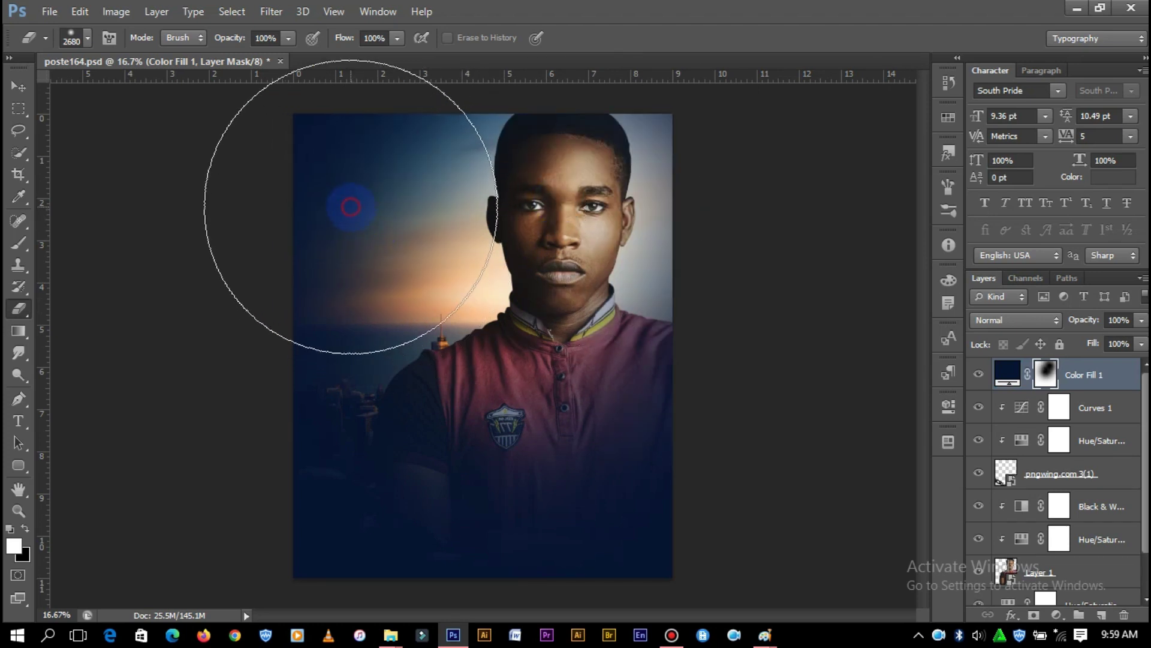
Erase the overlay from the shoulder, chest, collar, left city buildings and upper-left sky
left_click(435, 354)
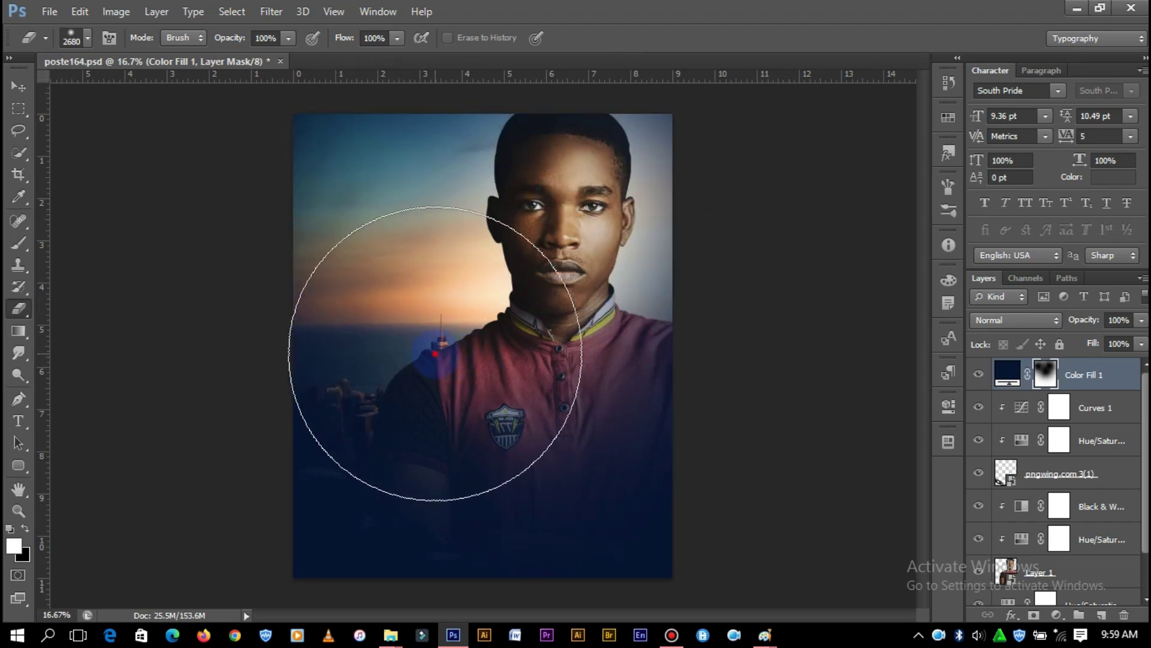
left_click(556, 331)
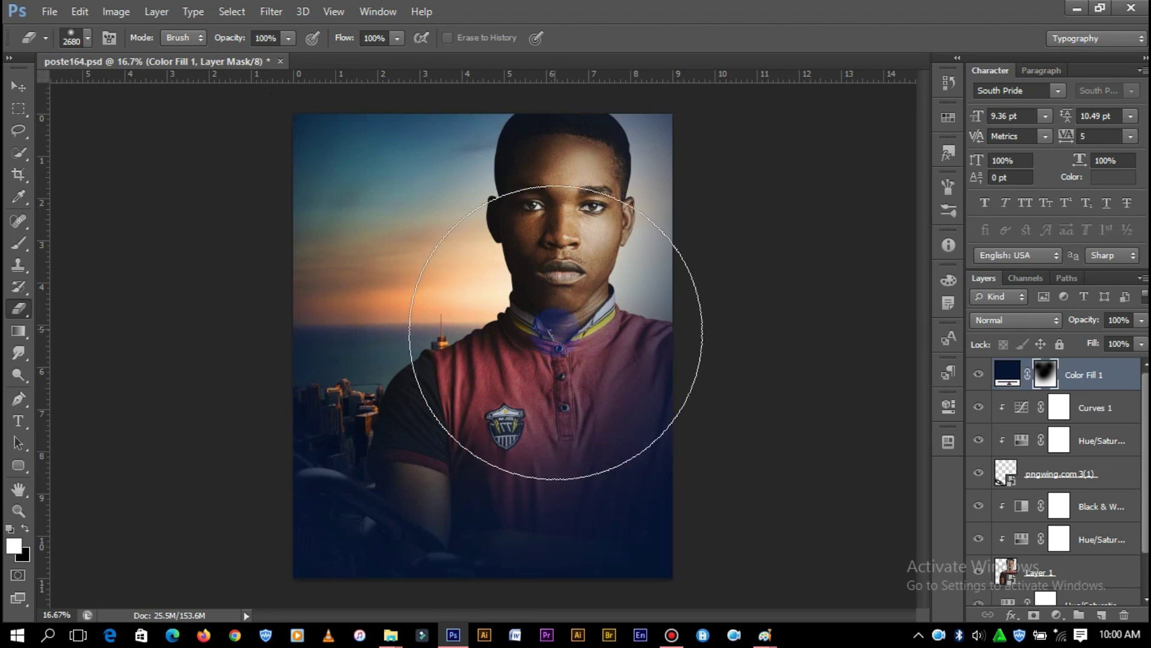
left_click(546, 339)
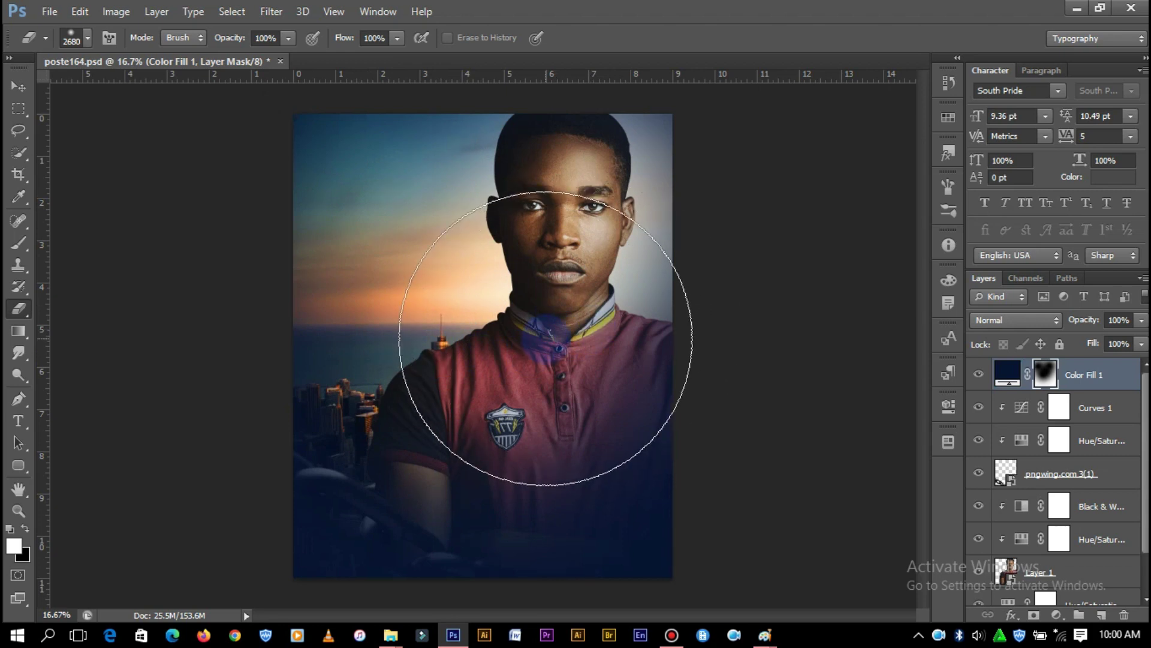
left_click(303, 407)
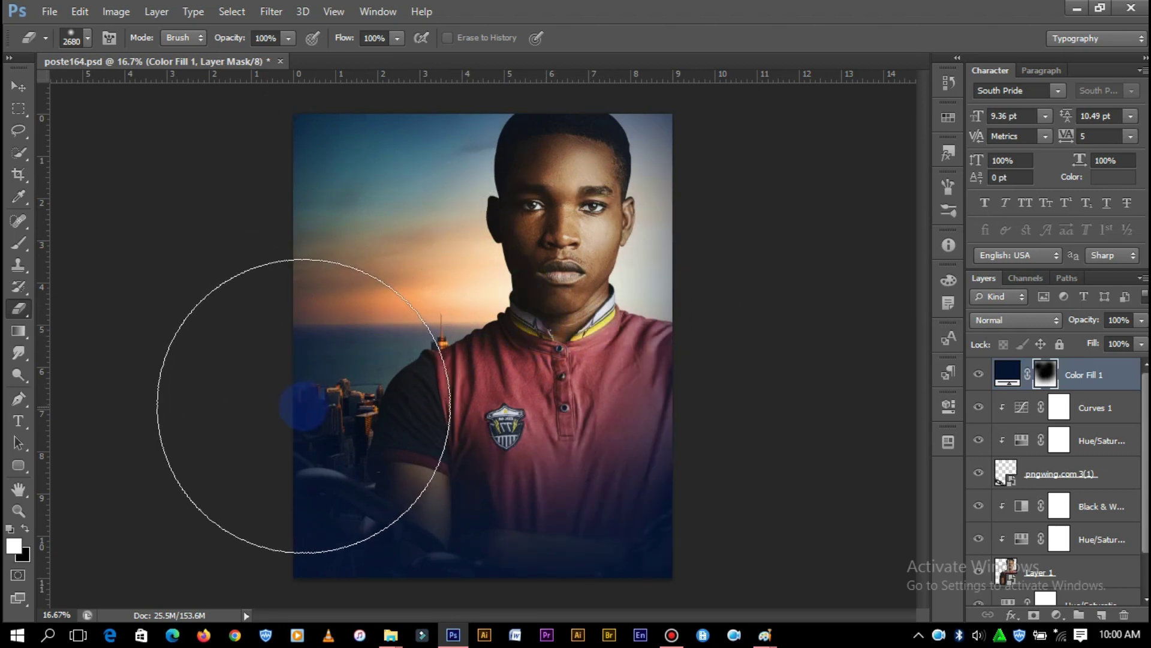
left_click(445, 276)
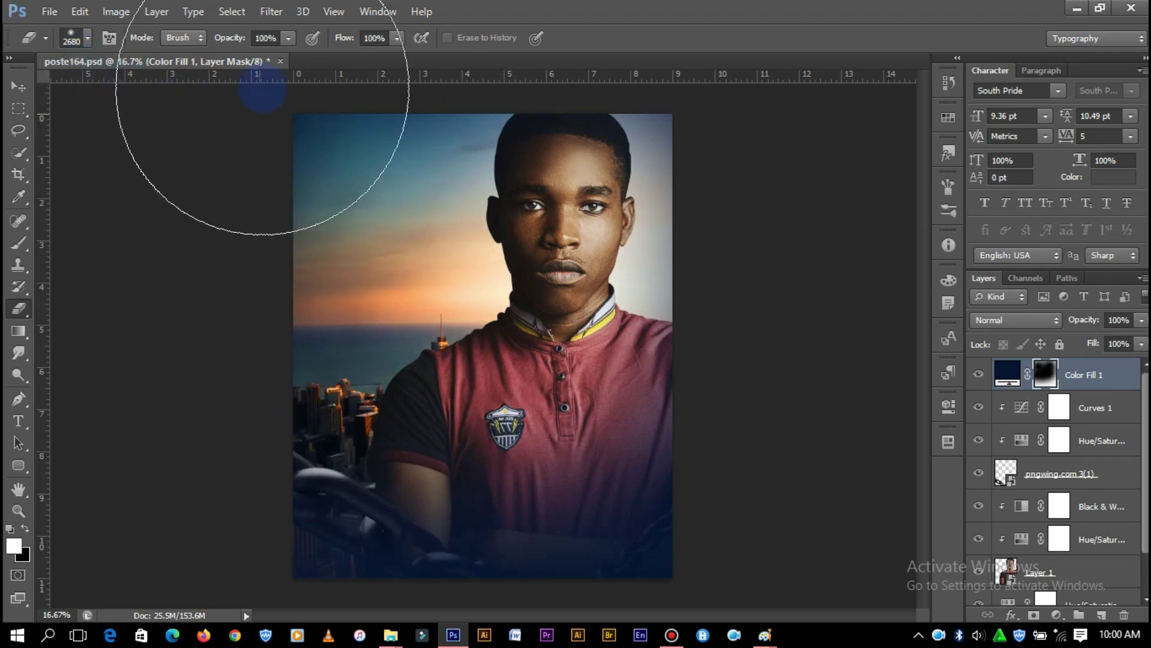
left_click(22, 72)
left_click(774, 219)
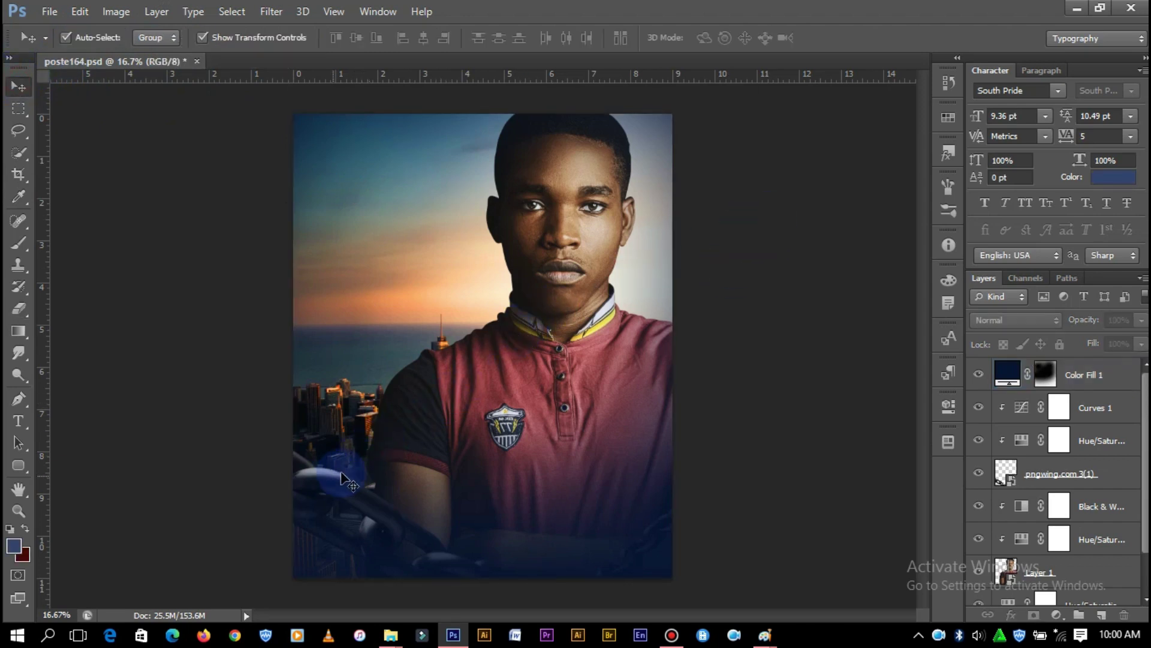
Add a new empty layer above the Hue/Saturation adjustment
key("ctrl+minus")
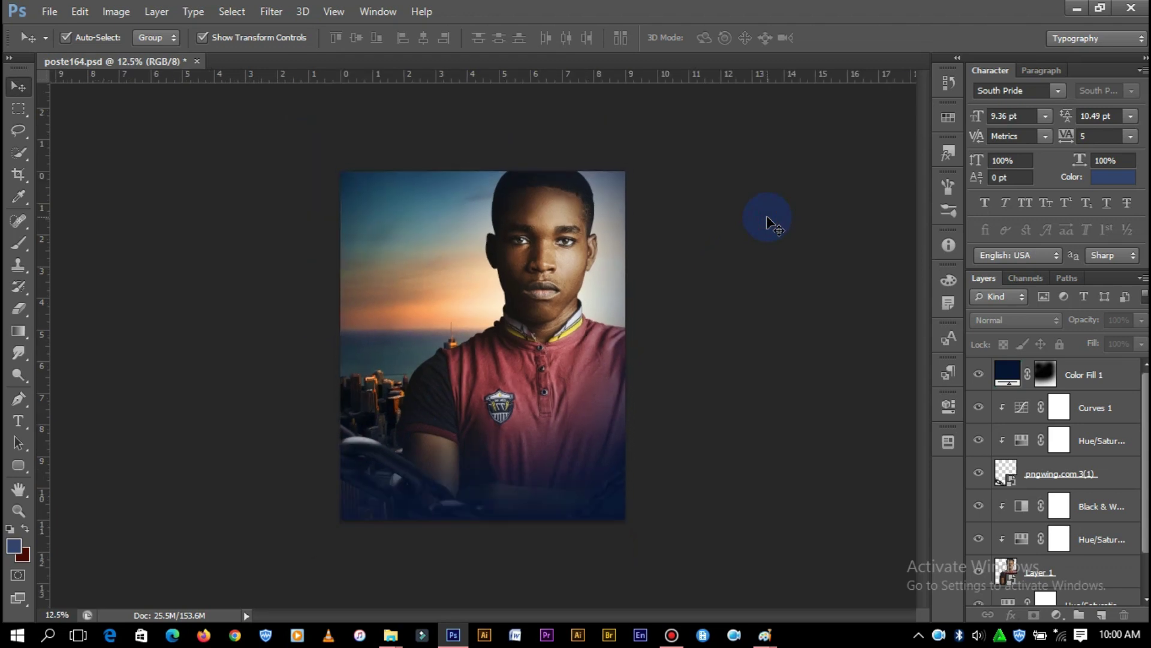
key("ctrl+plus")
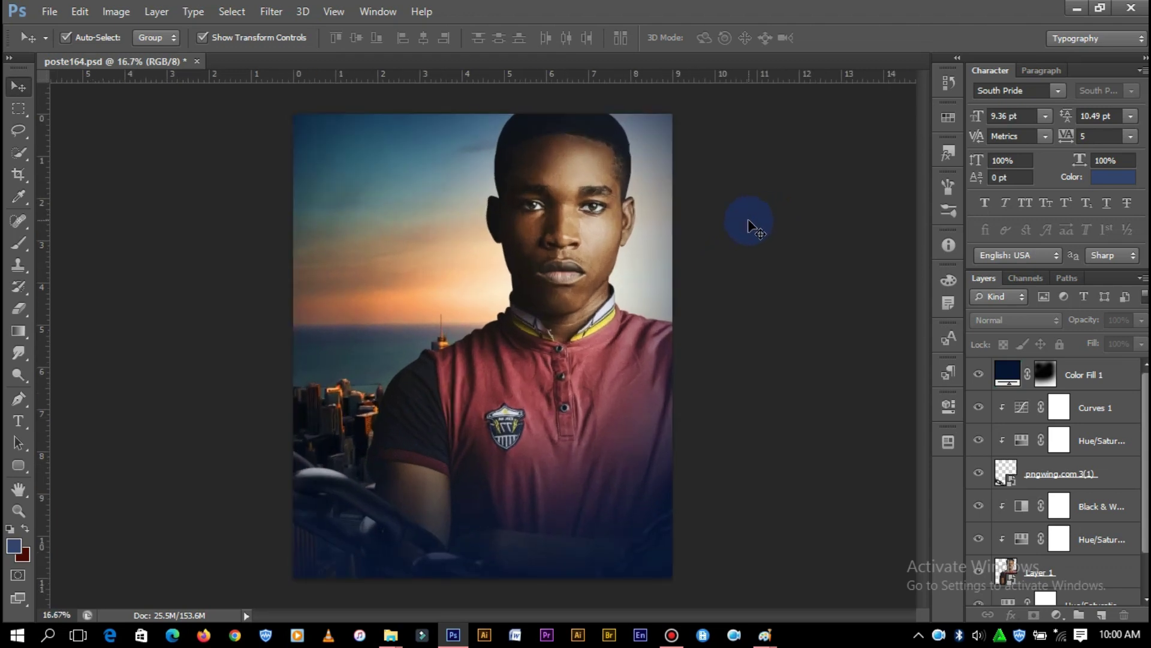
key("ctrl+plus")
scroll(863, 258, "up", 2)
left_click(1074, 571)
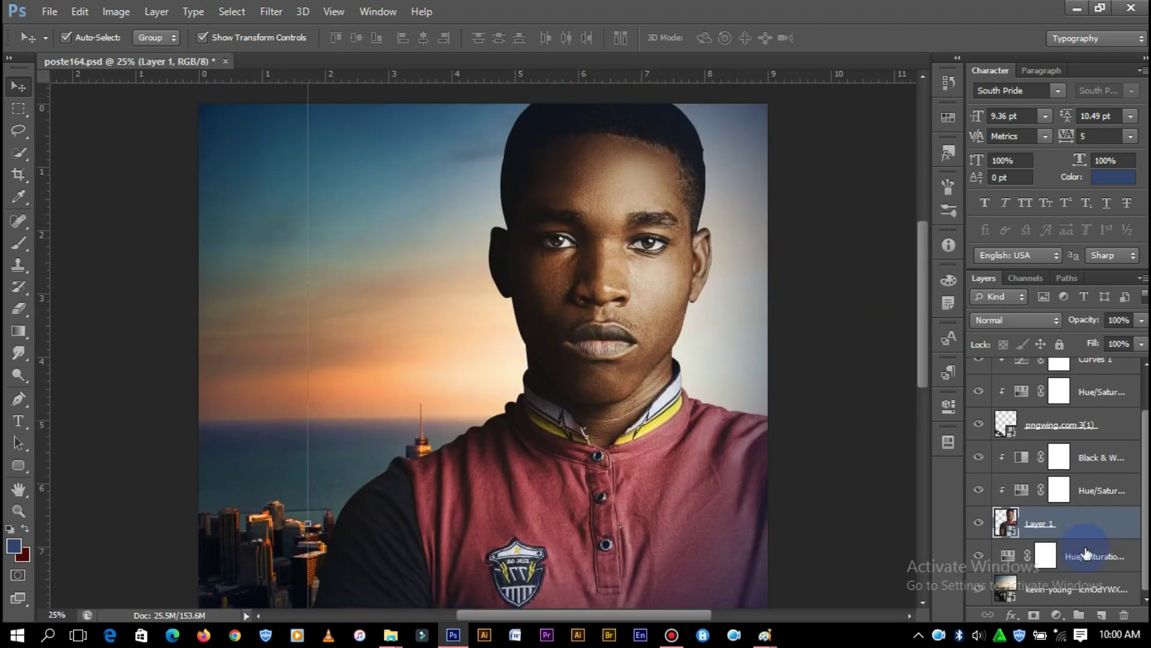
left_click(1126, 562)
left_click(1103, 616)
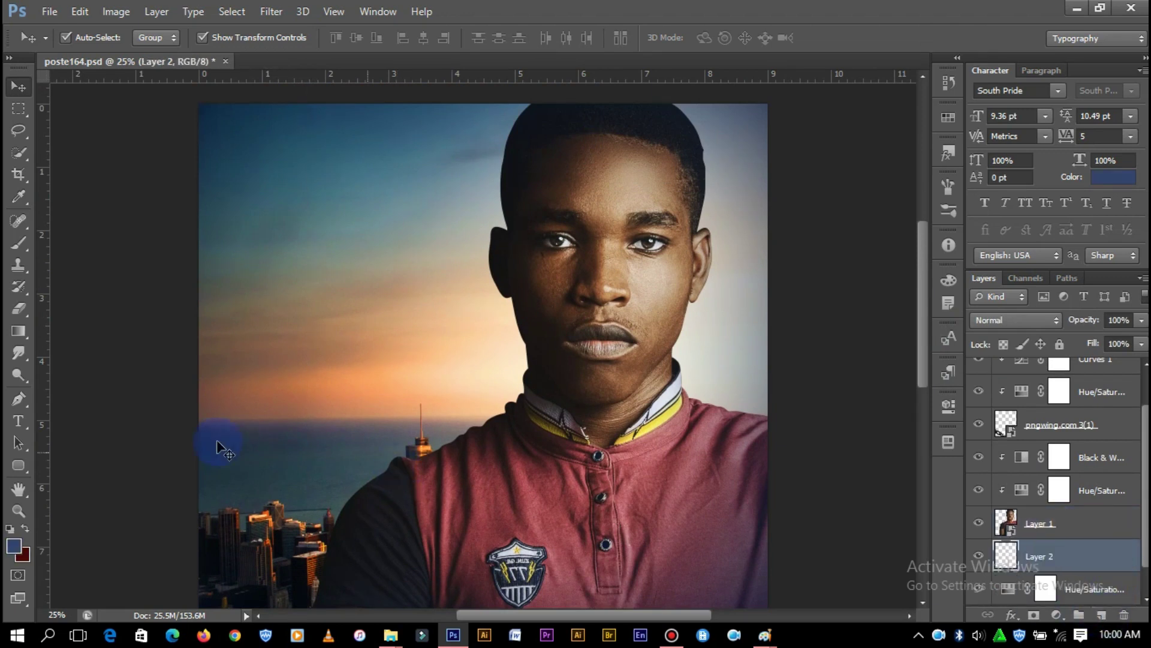
Choose a warm saturated yellow and brush a glow to the right of the face
left_click(14, 545)
left_click(482, 337)
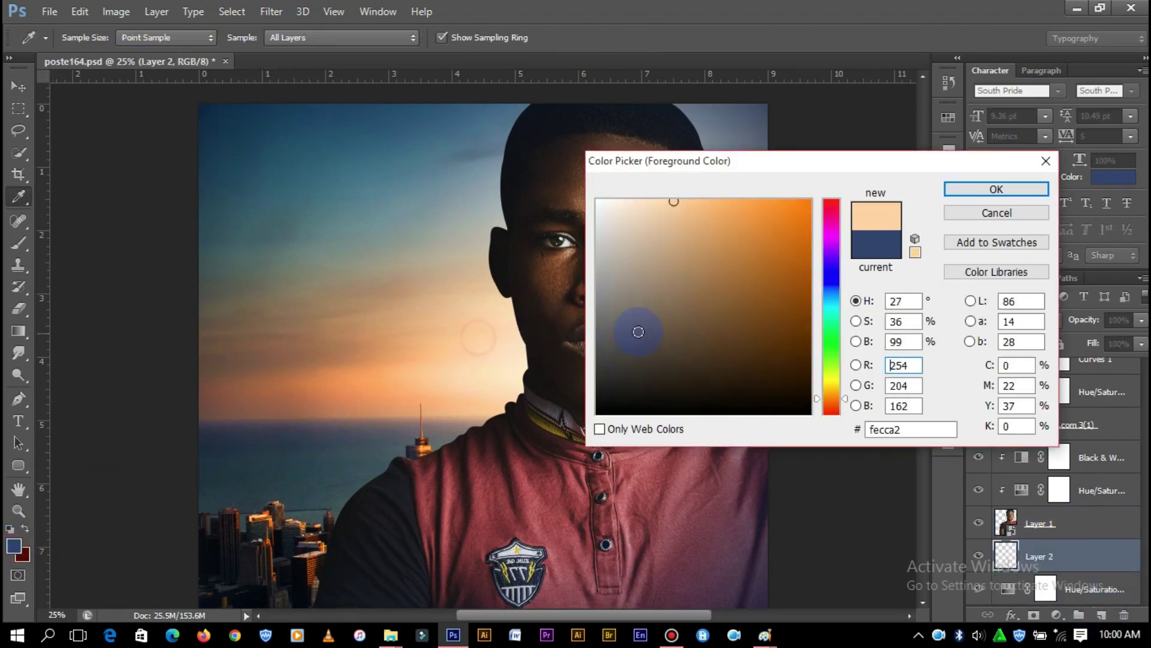
left_click_drag(831, 395, 835, 388)
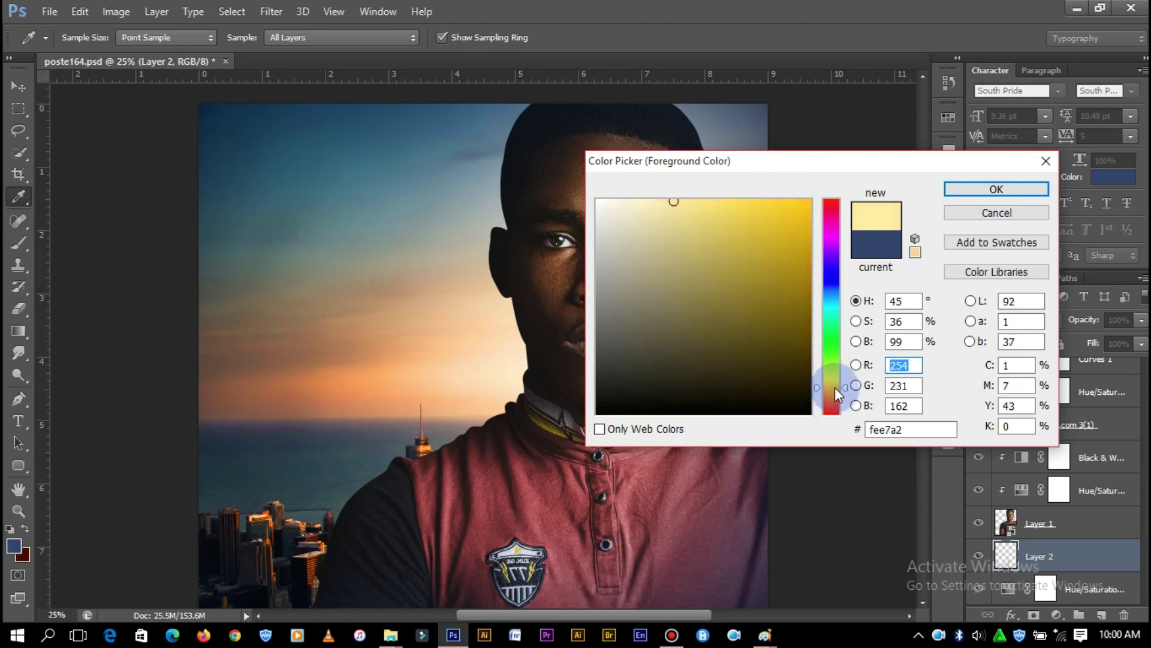
left_click_drag(763, 224, 754, 182)
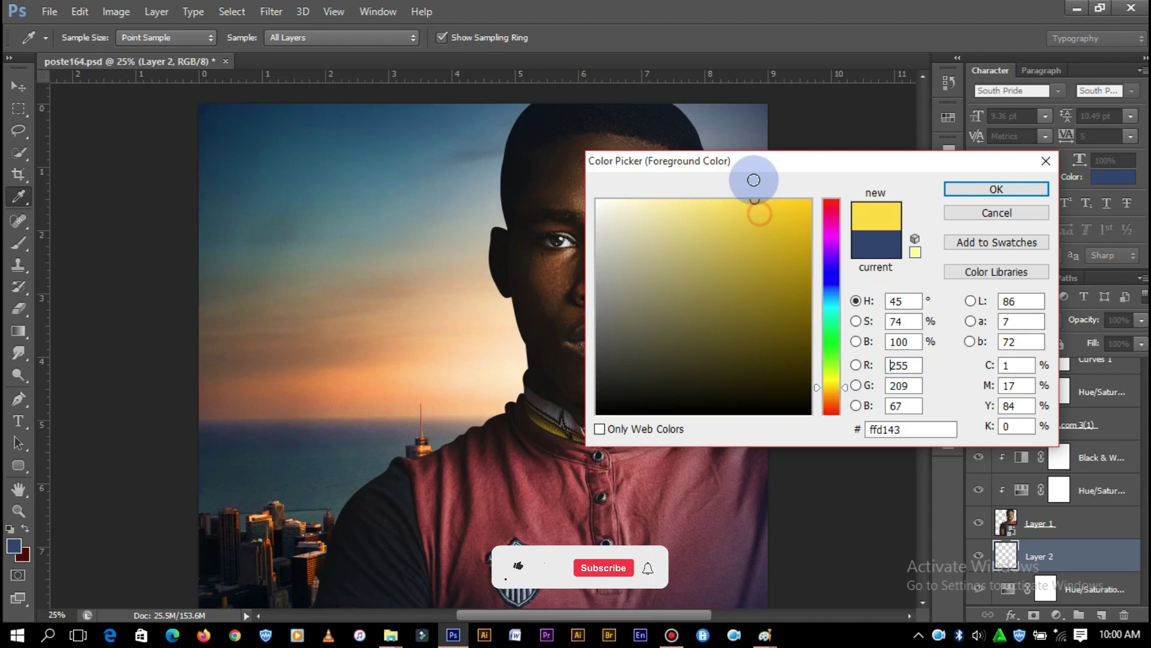
left_click_drag(832, 387, 832, 386)
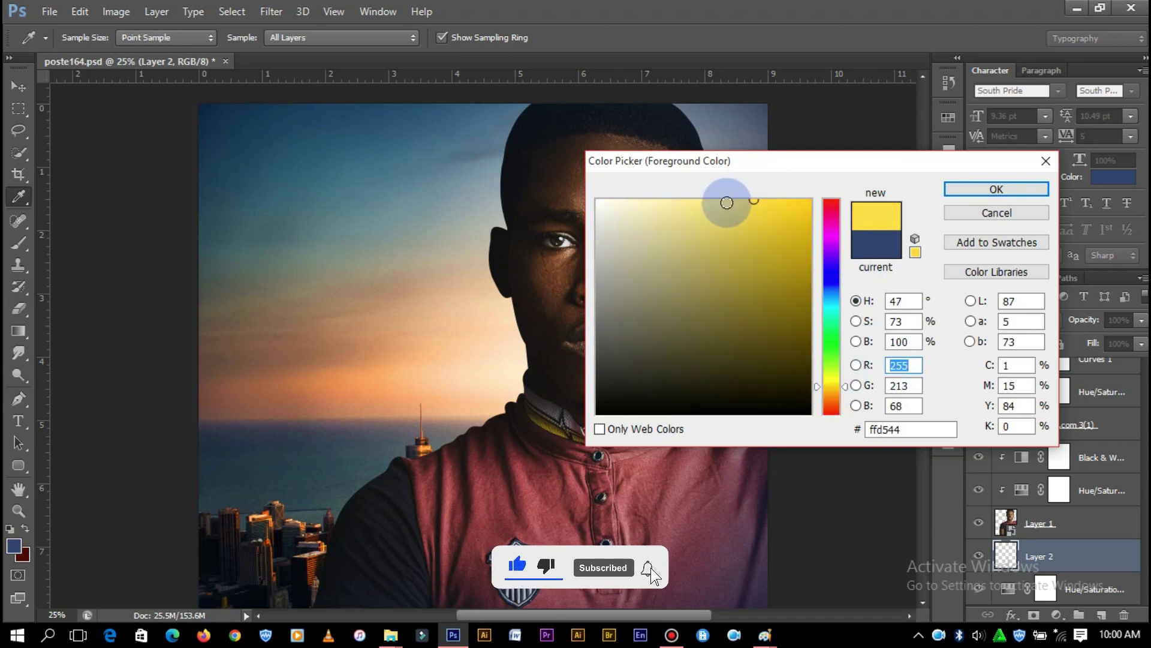
left_click_drag(729, 200, 734, 191)
left_click(1015, 186)
left_click(18, 243)
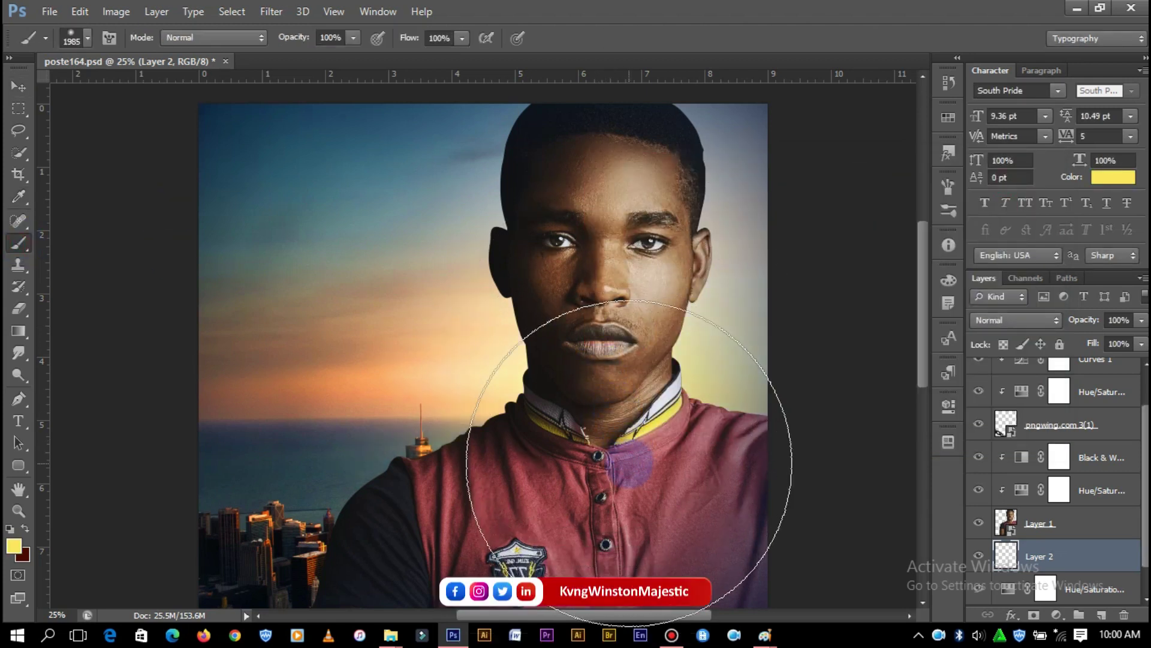
mouse_move(615, 405)
left_mouse_down()
mouse_move(775, 360)
mouse_move(812, 472)
left_mouse_up()
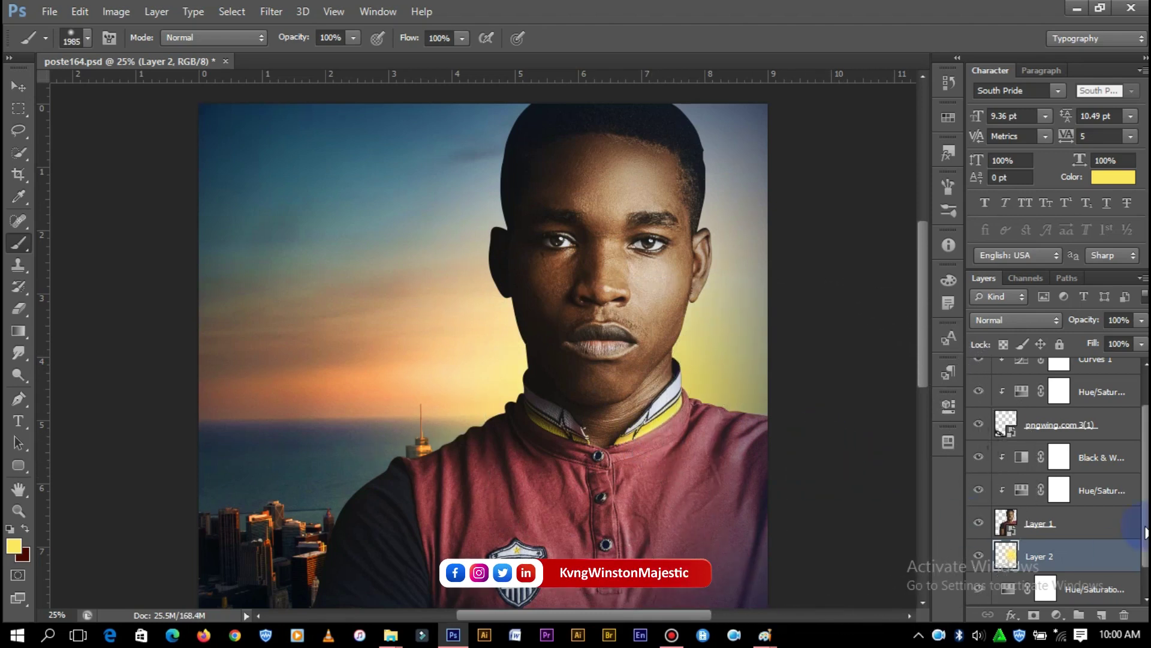
Add another empty layer and set the foreground to a paler, lighter yellow
left_click(1101, 615)
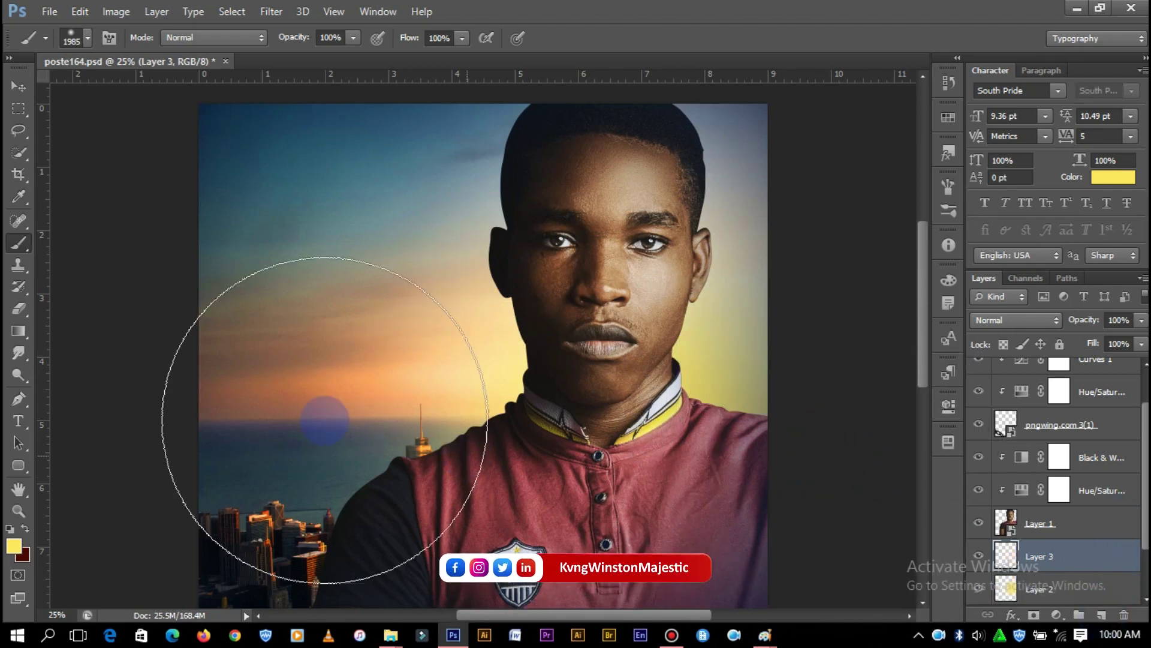
left_click(13, 545)
left_click_drag(693, 200, 653, 186)
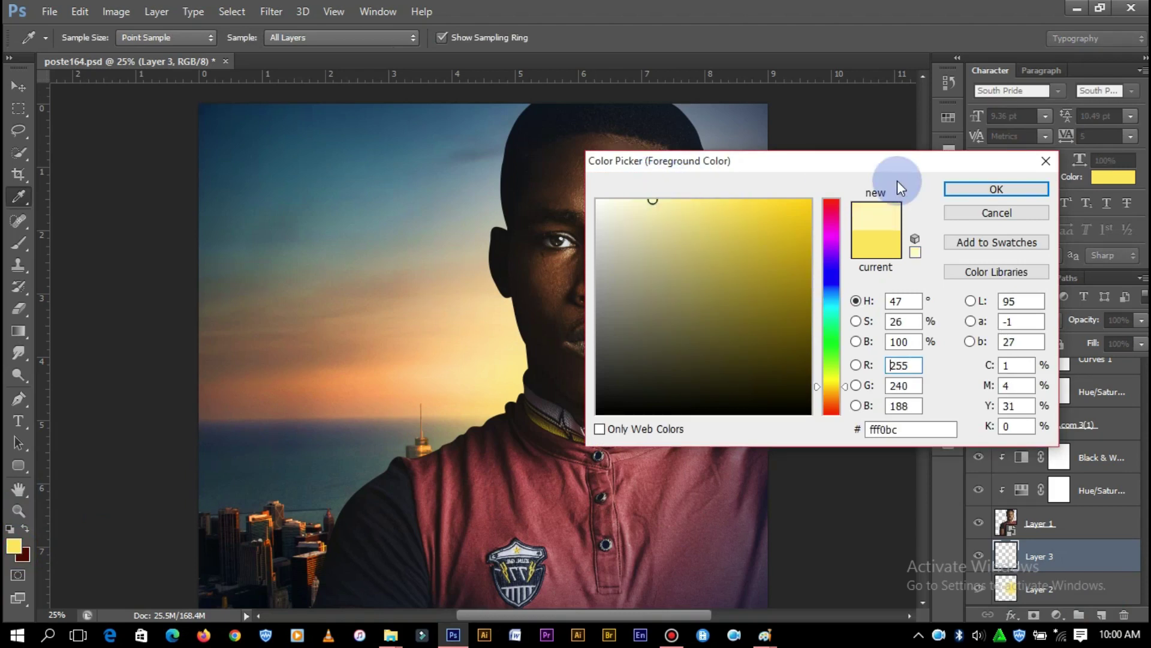
key("b")
left_click(980, 190)
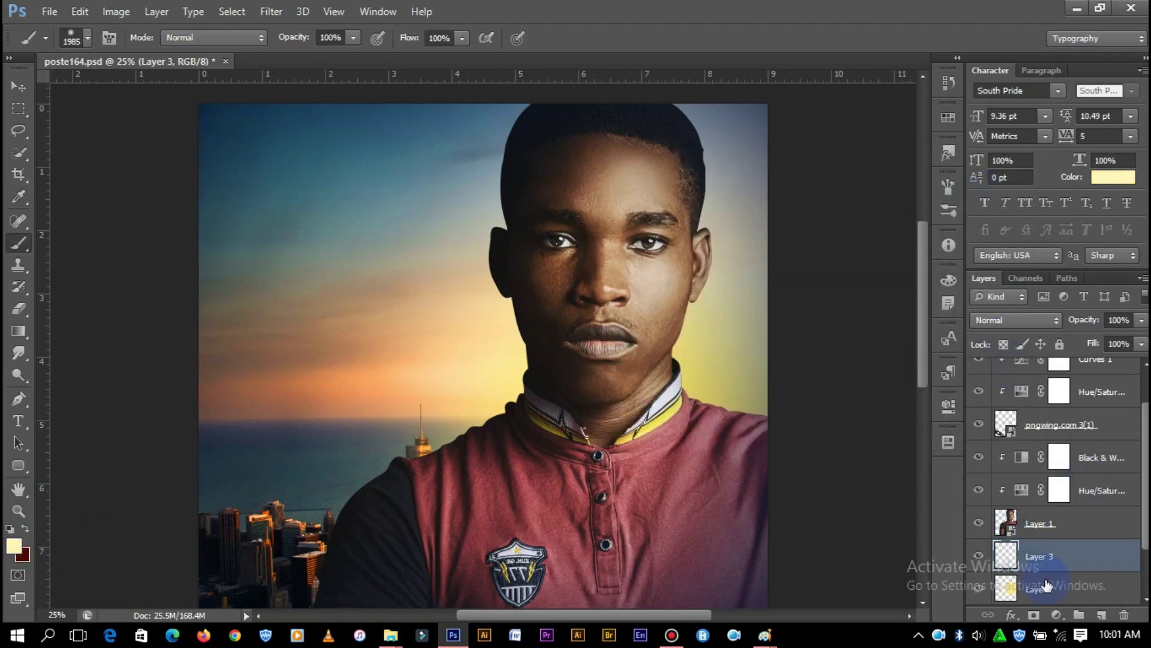
Duplicate the Layer 2 yellow glow and set the copy to Overlay blending
left_click(1062, 584)
key("ctrl+j")
left_click(1020, 320)
left_click(999, 212)
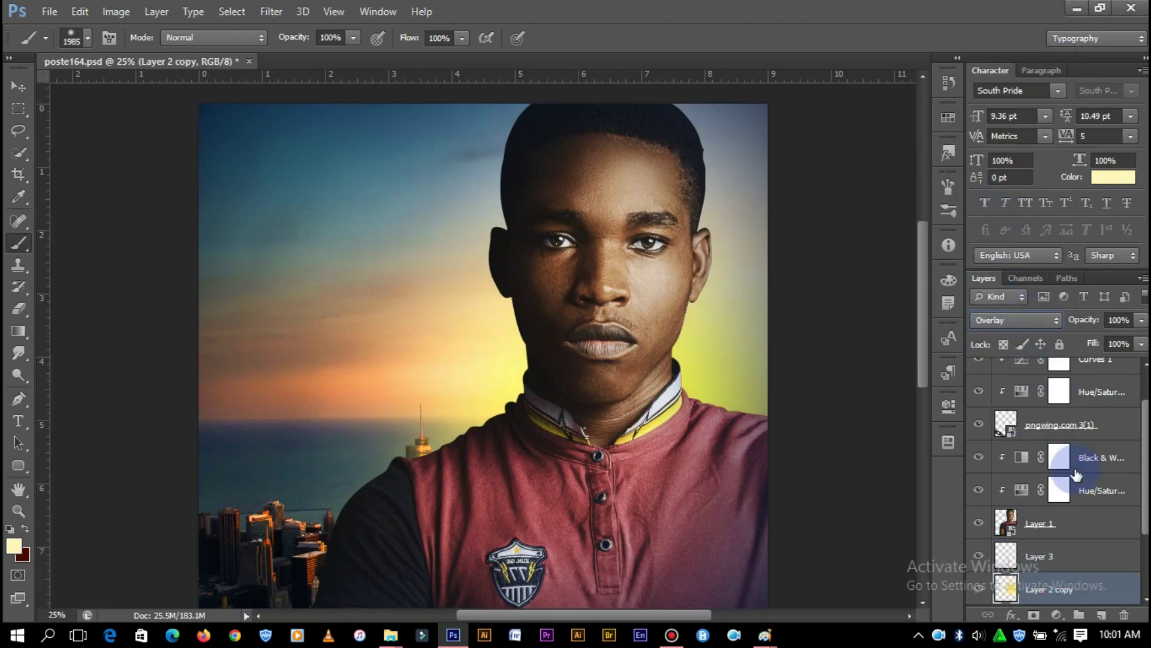
Adjust the brush size on Layer 3, then reposition Layer 3's contents
left_click(1047, 549)
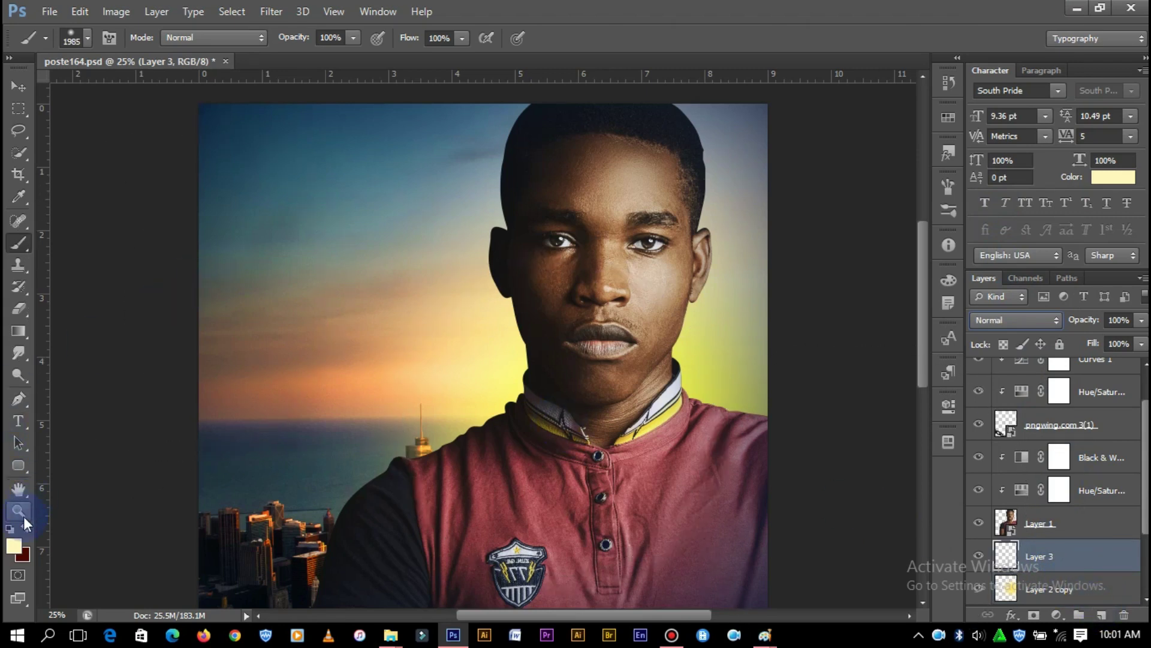
right_click(516, 354)
mouse_move(693, 390)
left_mouse_down()
mouse_move(680, 392)
mouse_move(689, 392)
left_mouse_up()
left_click(471, 363)
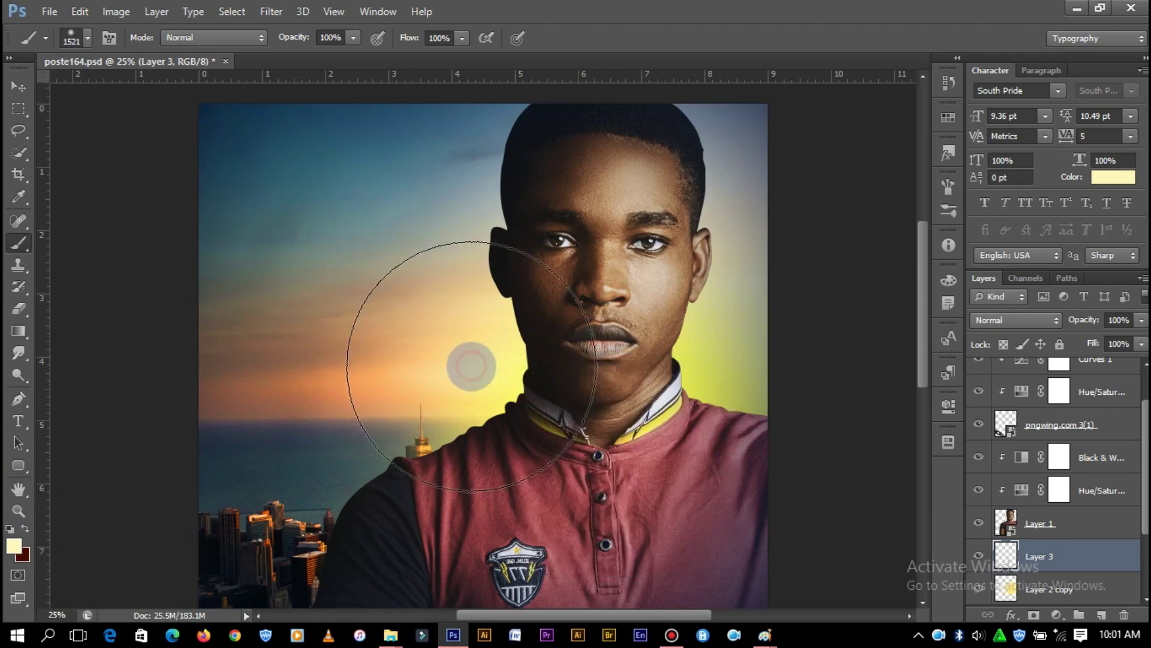
left_click(19, 87)
left_click_drag(444, 400, 736, 361)
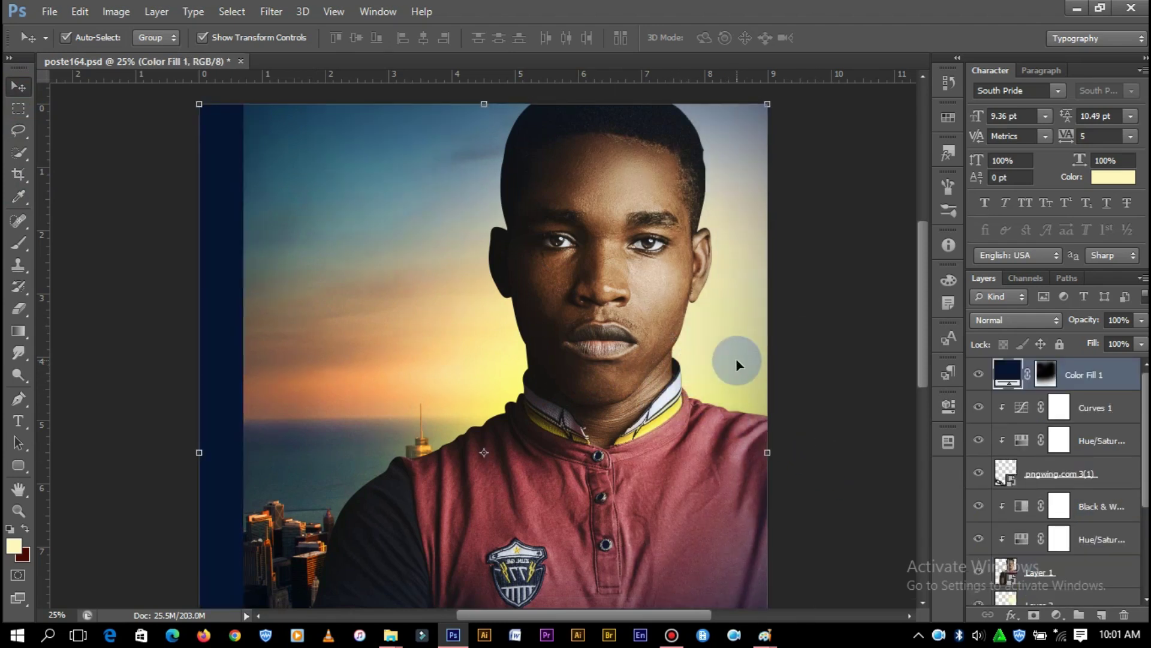
Erase more of the Color Fill 1 mask right of the face, then deselect layers
key("ctrl+z")
left_click(1045, 376)
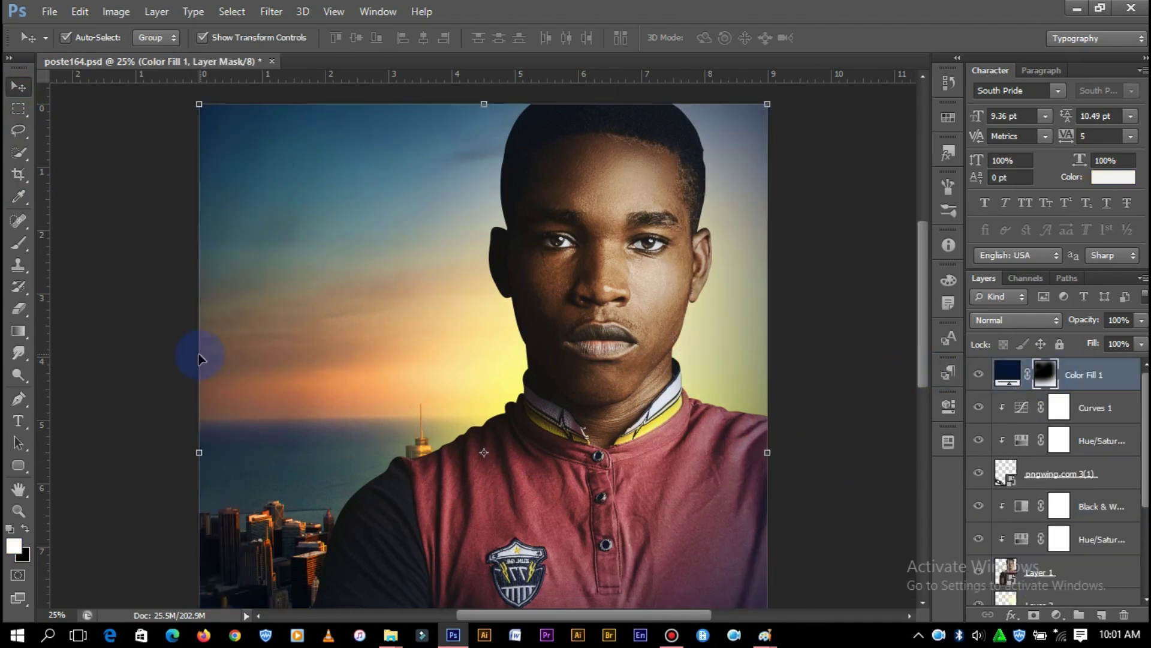
left_click(20, 309)
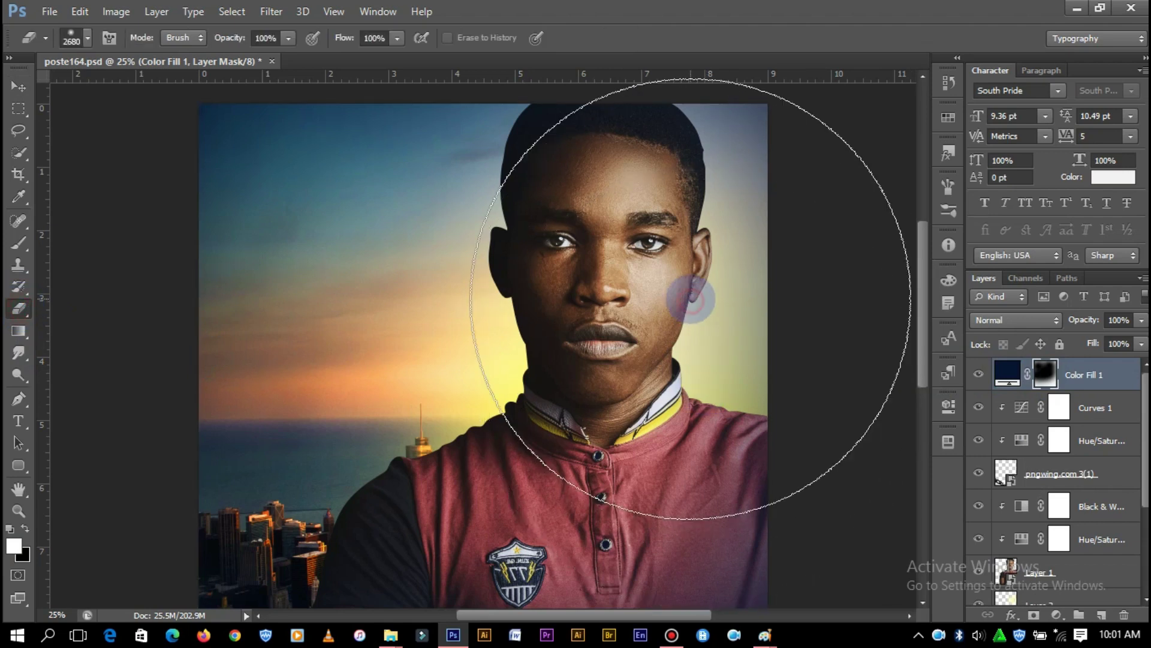
left_click(690, 297)
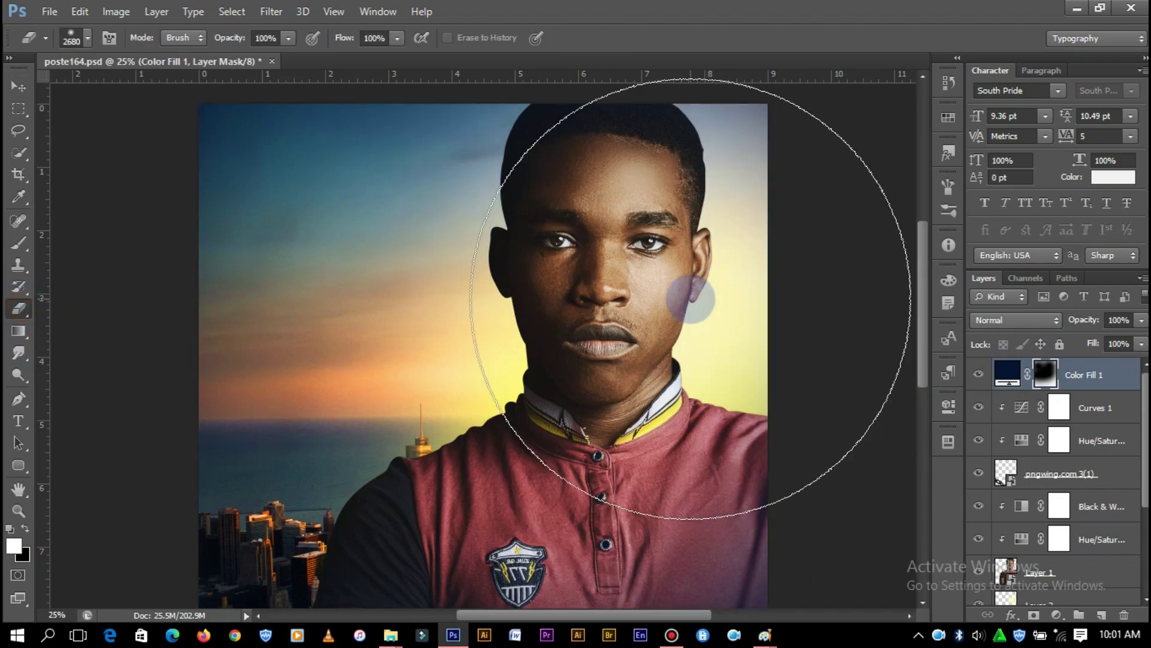
left_click(18, 89)
left_click(845, 240)
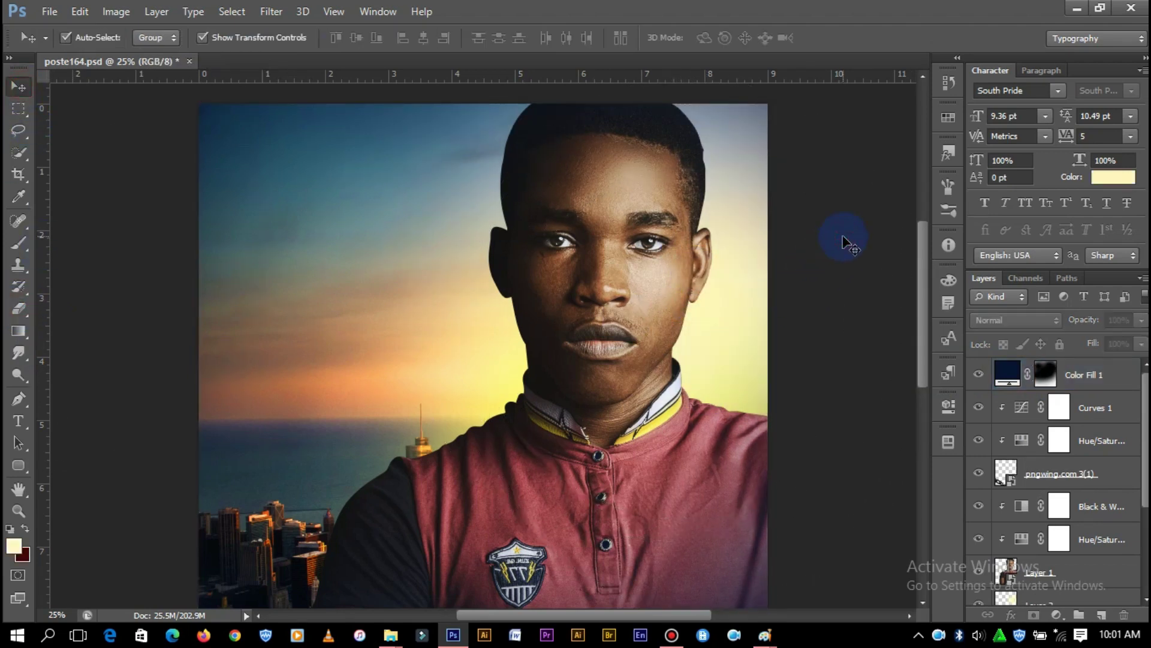
left_click(50, 11)
Open FLARE2.pdf and import its page with Fit Page thumbnail size
left_click(60, 45)
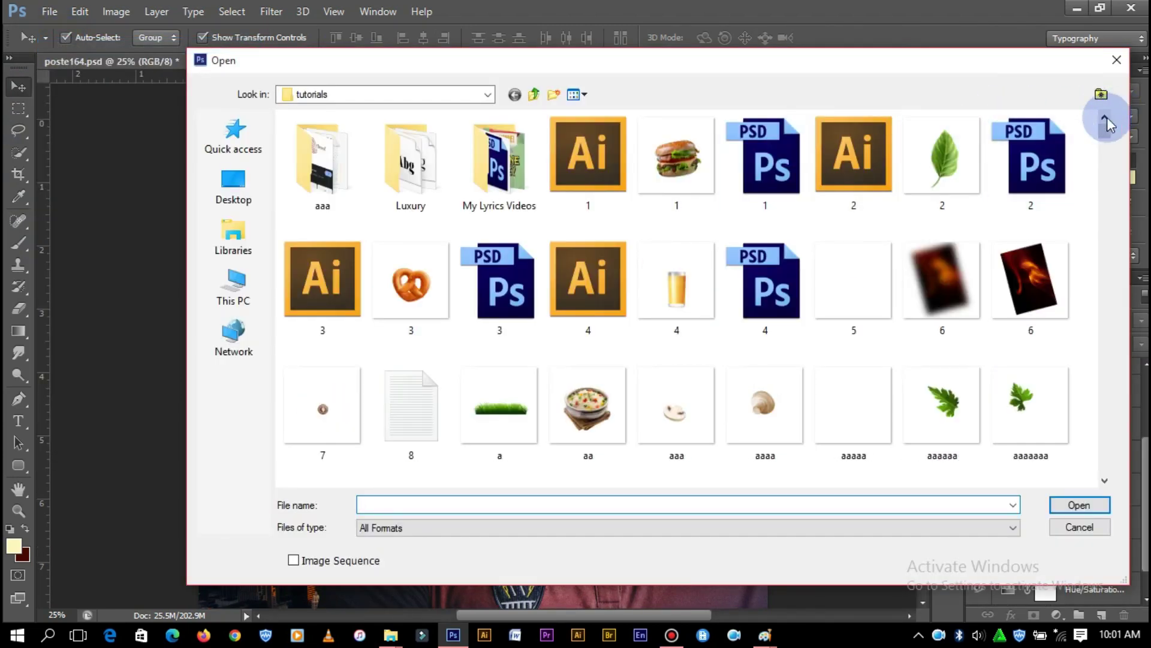
left_click(389, 508)
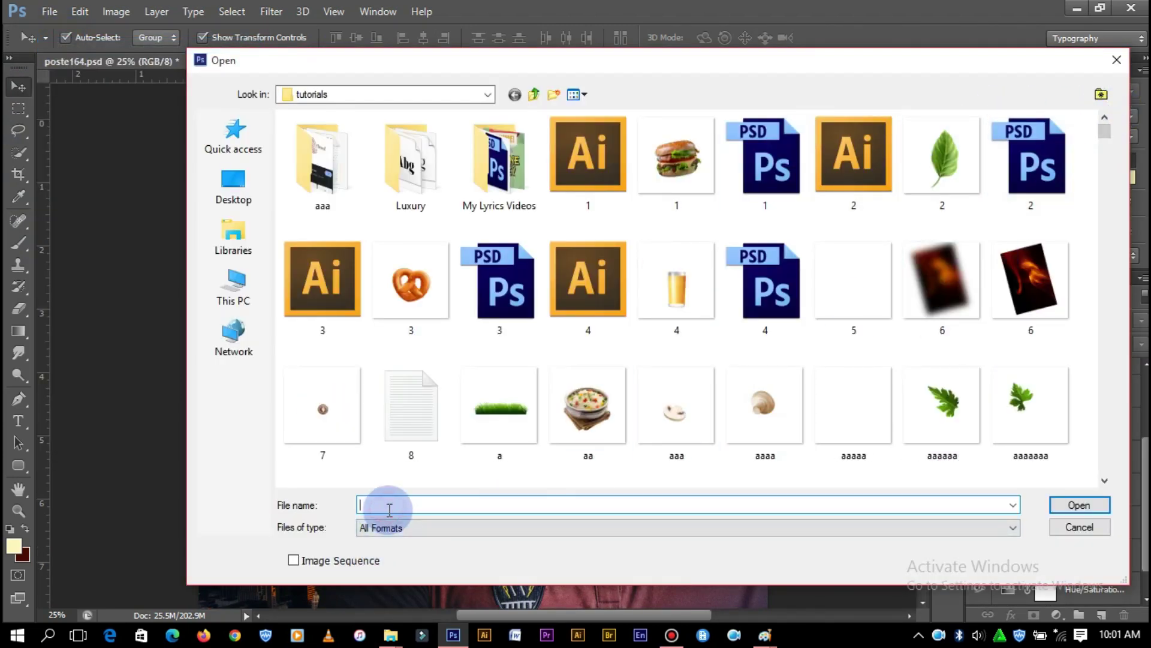
type("f")
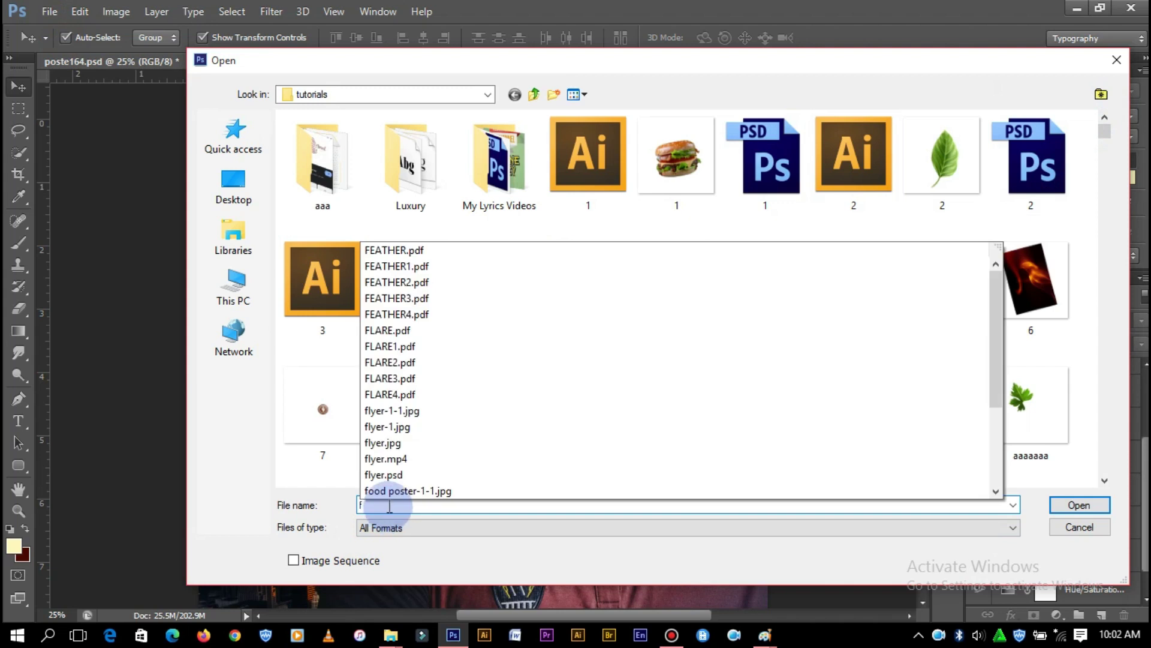
left_click(403, 362)
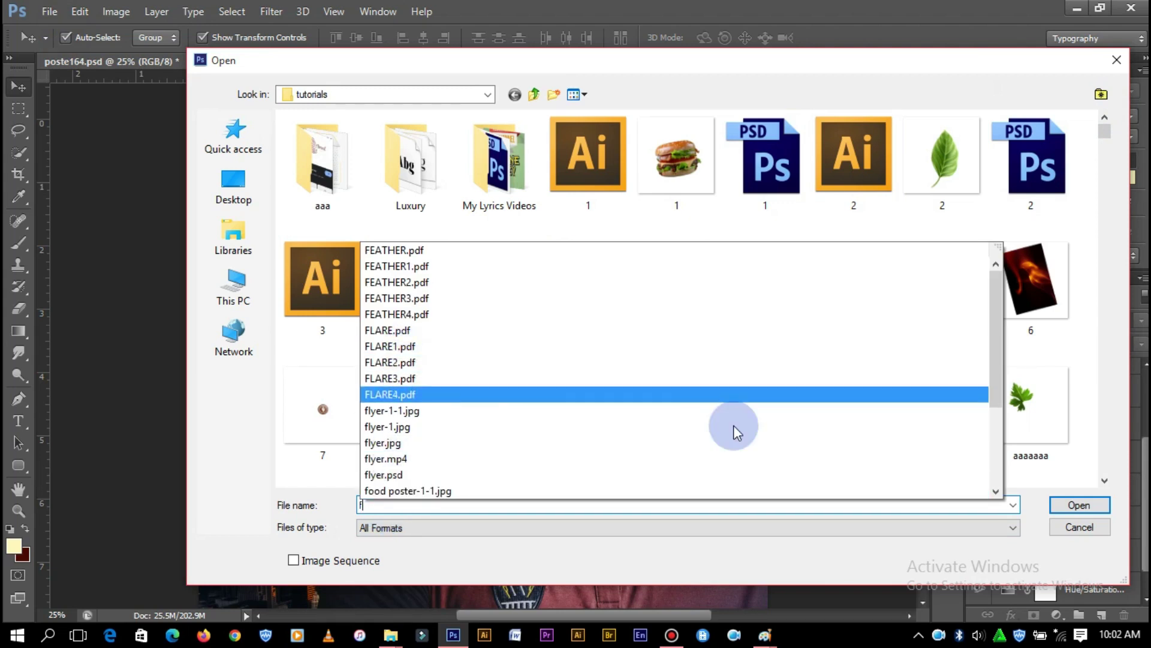
left_click(1100, 511)
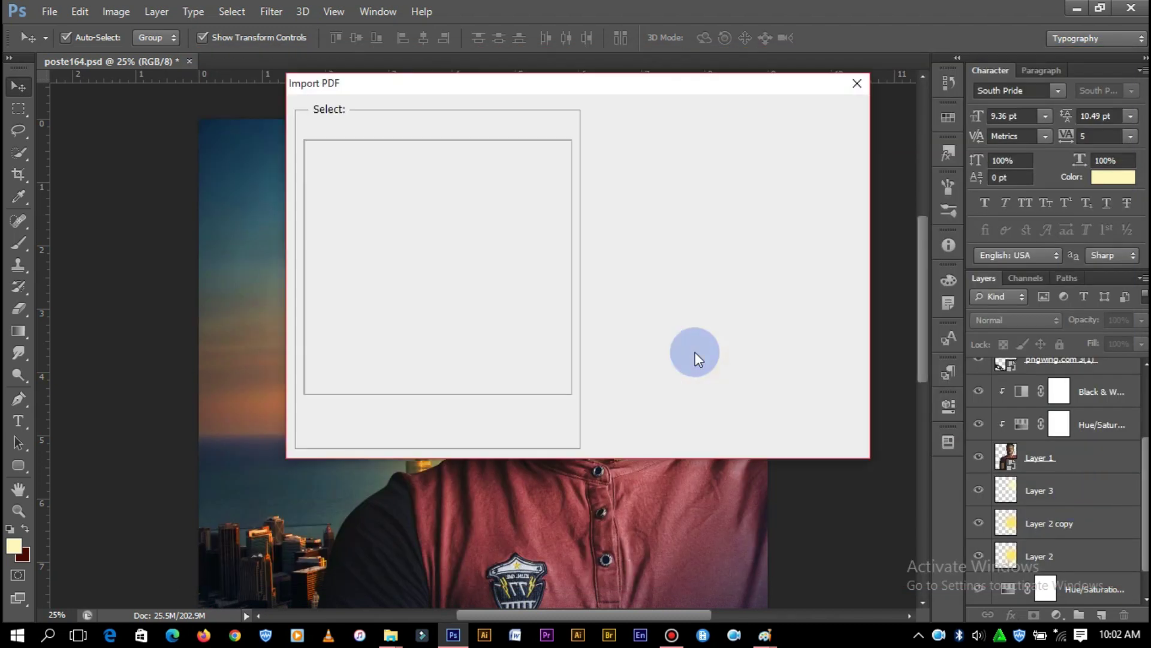
left_click(454, 433)
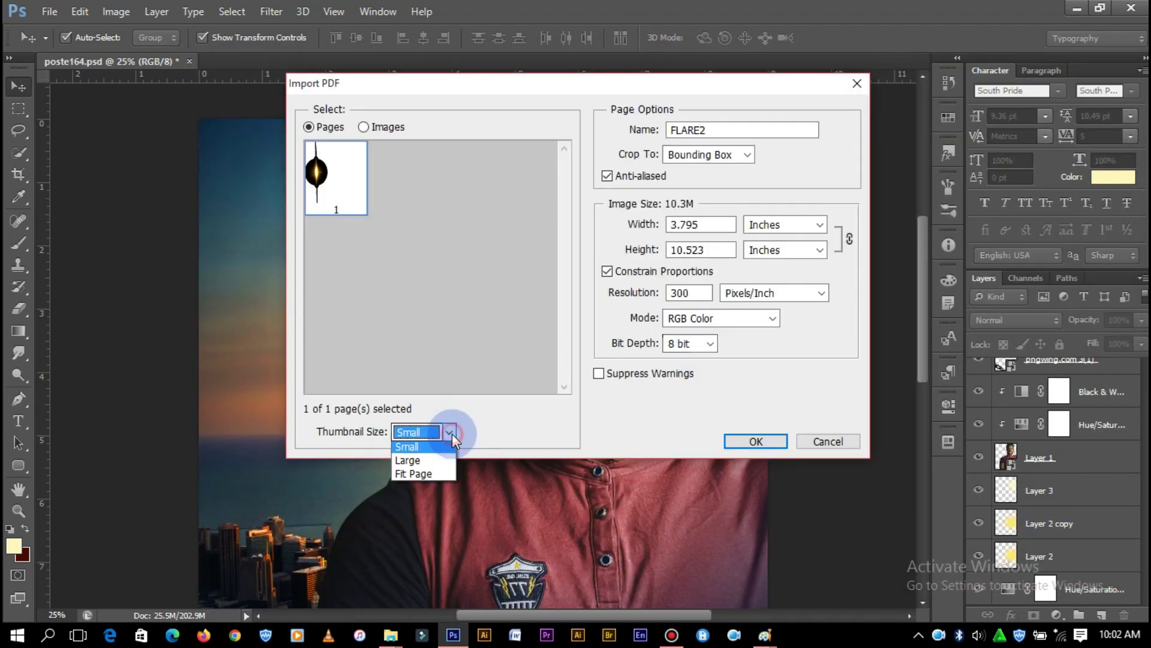
left_click(426, 476)
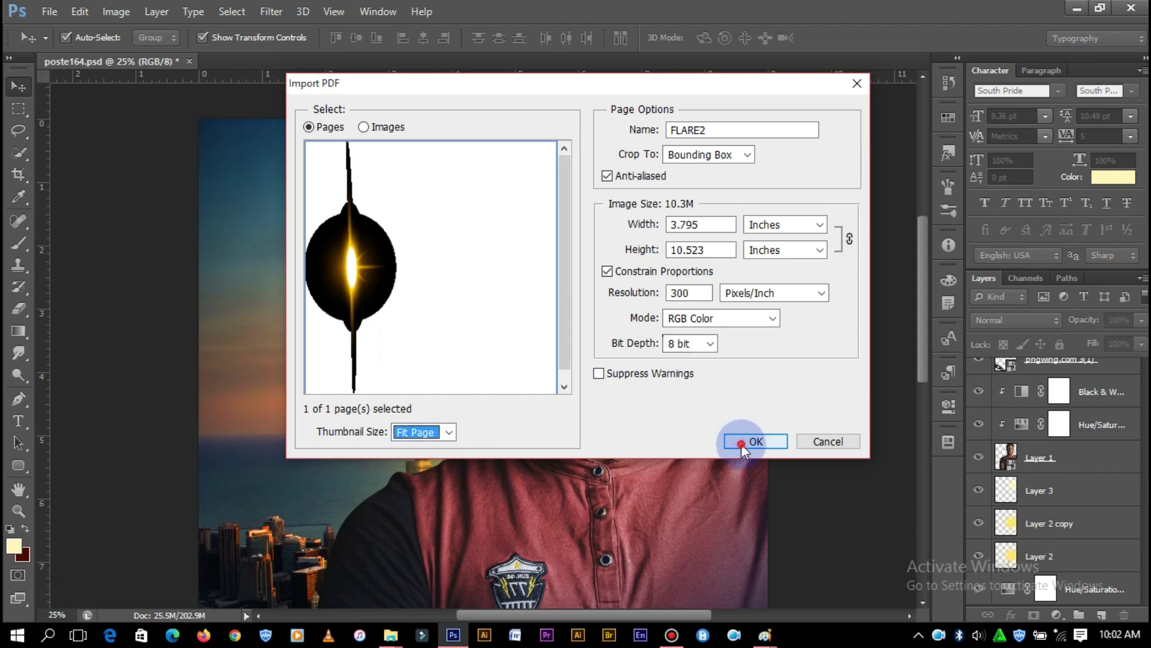
left_click(741, 445)
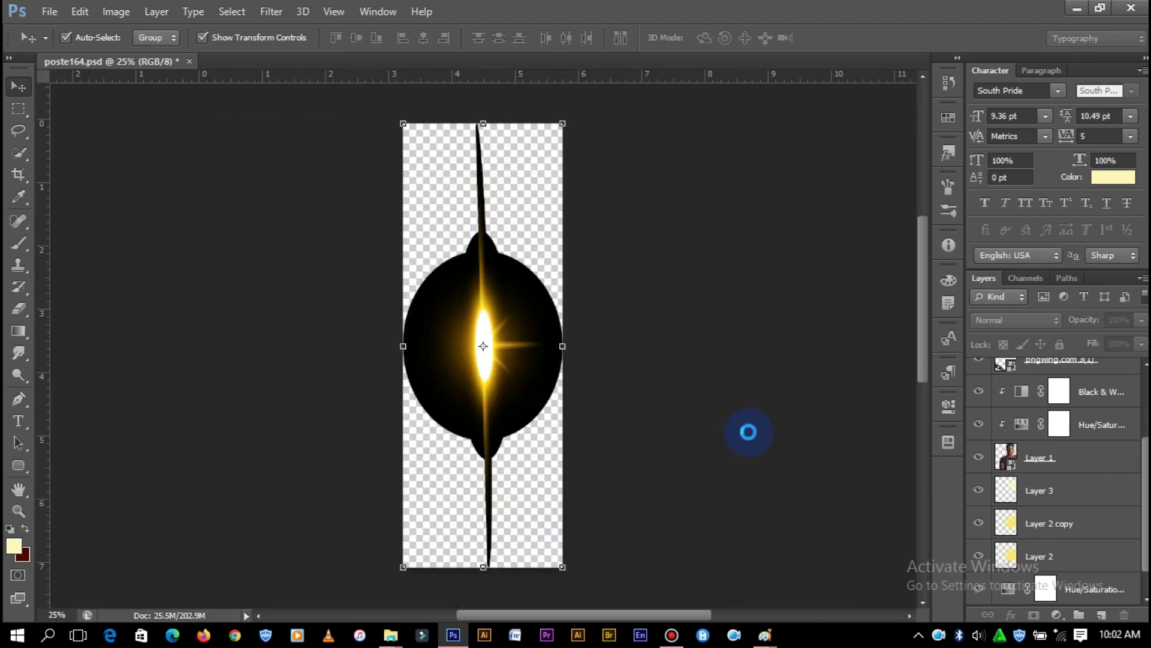
Drag the FLARE2 flare into the poster, set it to Screen, and place it beside the face
mouse_move(502, 351)
left_mouse_down()
mouse_move(153, 72)
mouse_move(695, 294)
left_mouse_up()
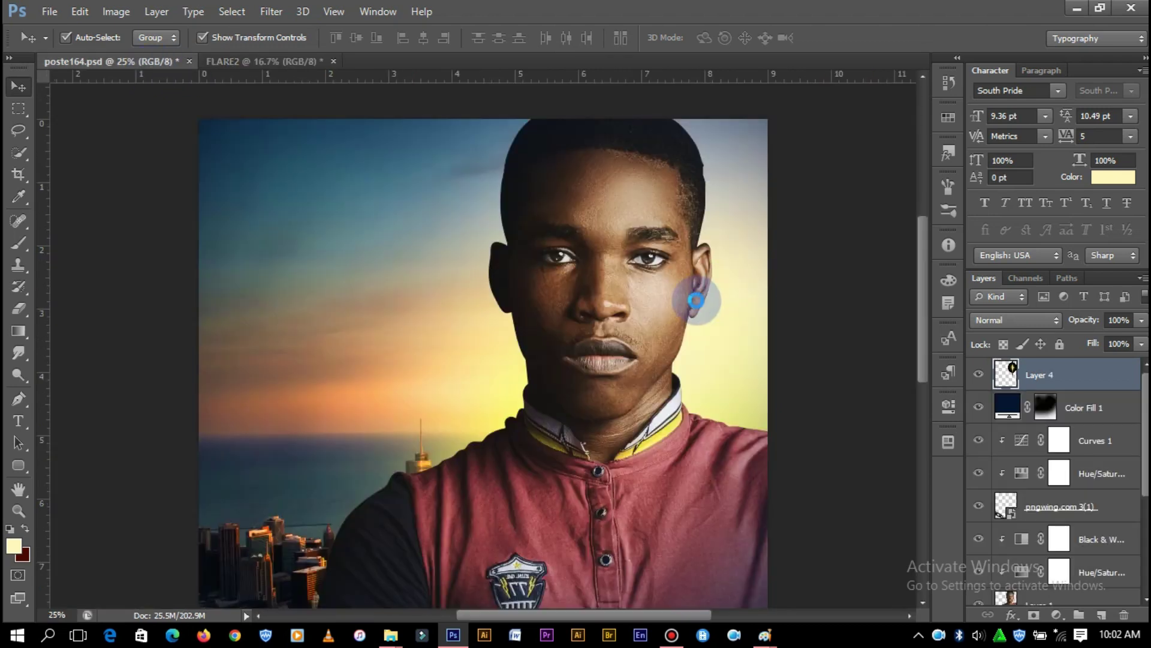
left_click(1017, 319)
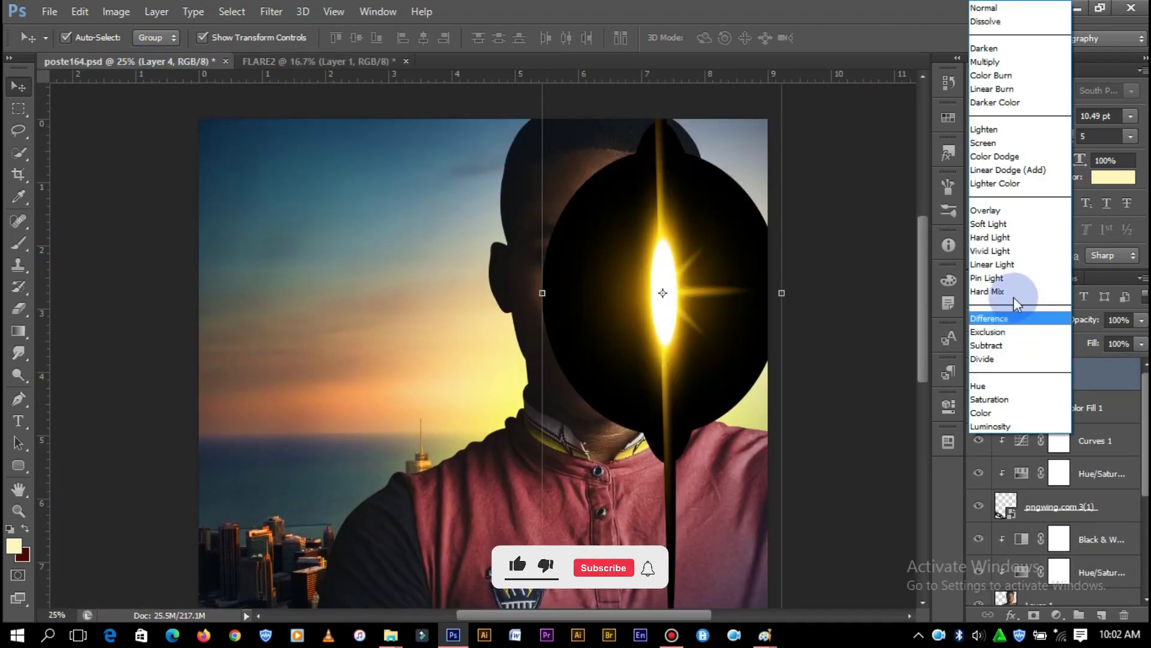
left_click(988, 145)
mouse_move(687, 332)
left_mouse_down()
mouse_move(719, 362)
mouse_move(705, 381)
mouse_move(708, 362)
left_mouse_up()
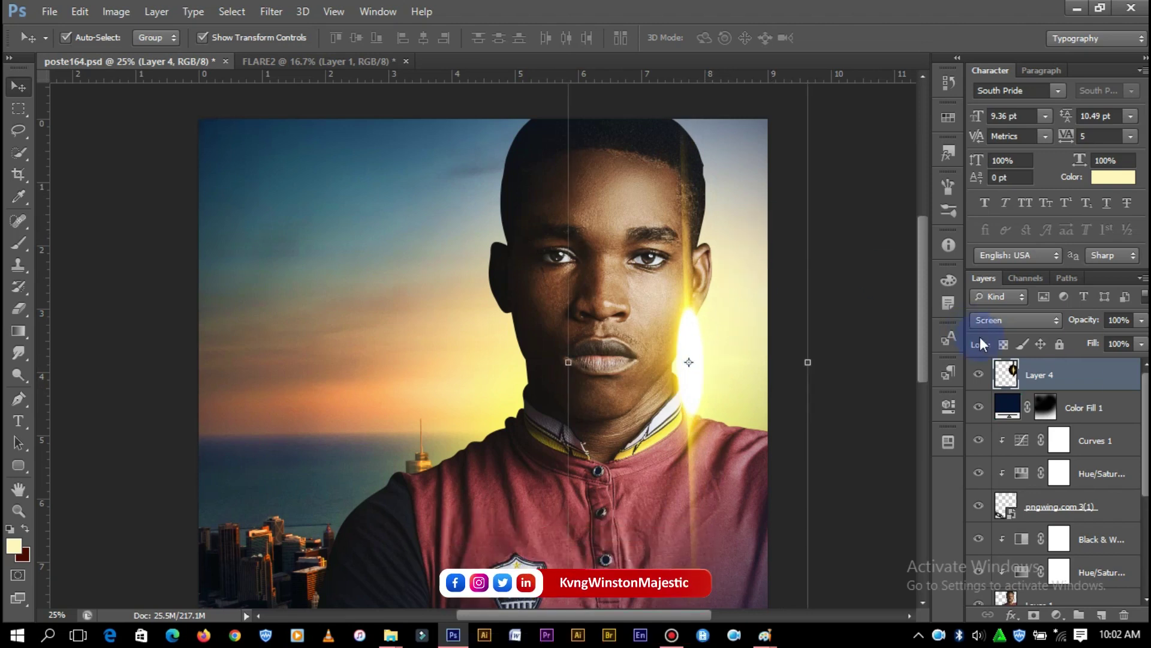
key("ctrl+minus")
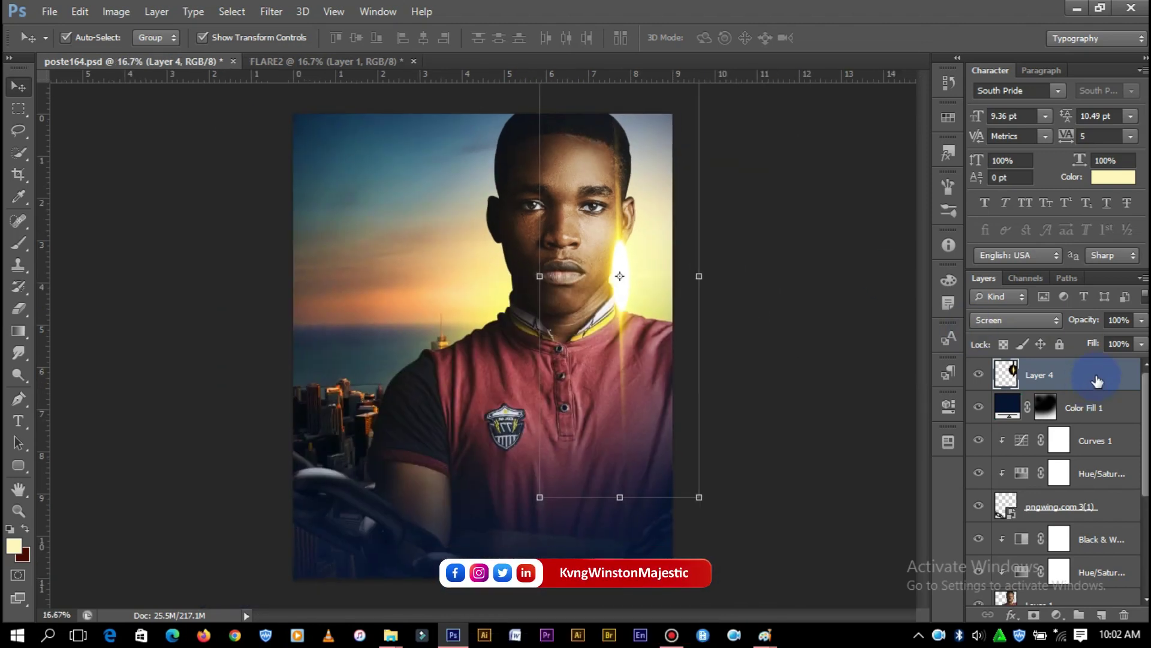
Convert Layer 4 to a Smart Object, then scale, shift and slightly rotate the flare
right_click(1092, 384)
left_click(841, 185)
left_click_drag(699, 497, 655, 378)
mouse_move(637, 275)
left_mouse_down()
mouse_move(629, 288)
mouse_move(632, 274)
left_mouse_up()
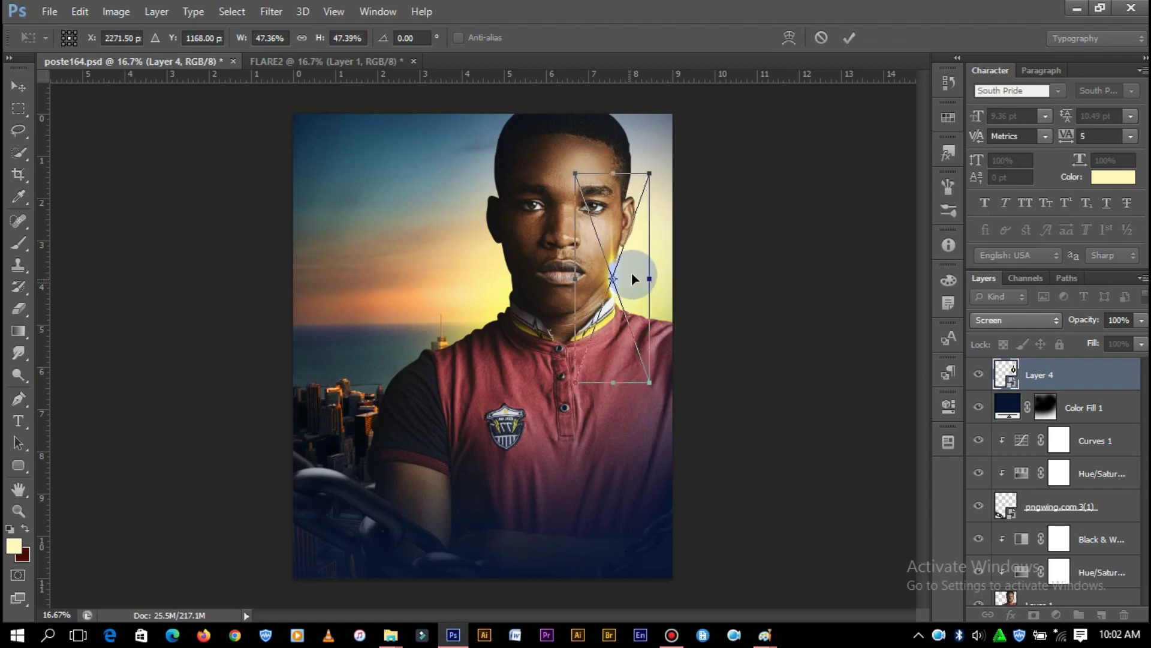
left_click(850, 46)
mouse_move(653, 177)
left_mouse_down()
mouse_move(678, 176)
mouse_move(663, 183)
left_mouse_up()
key("Return")
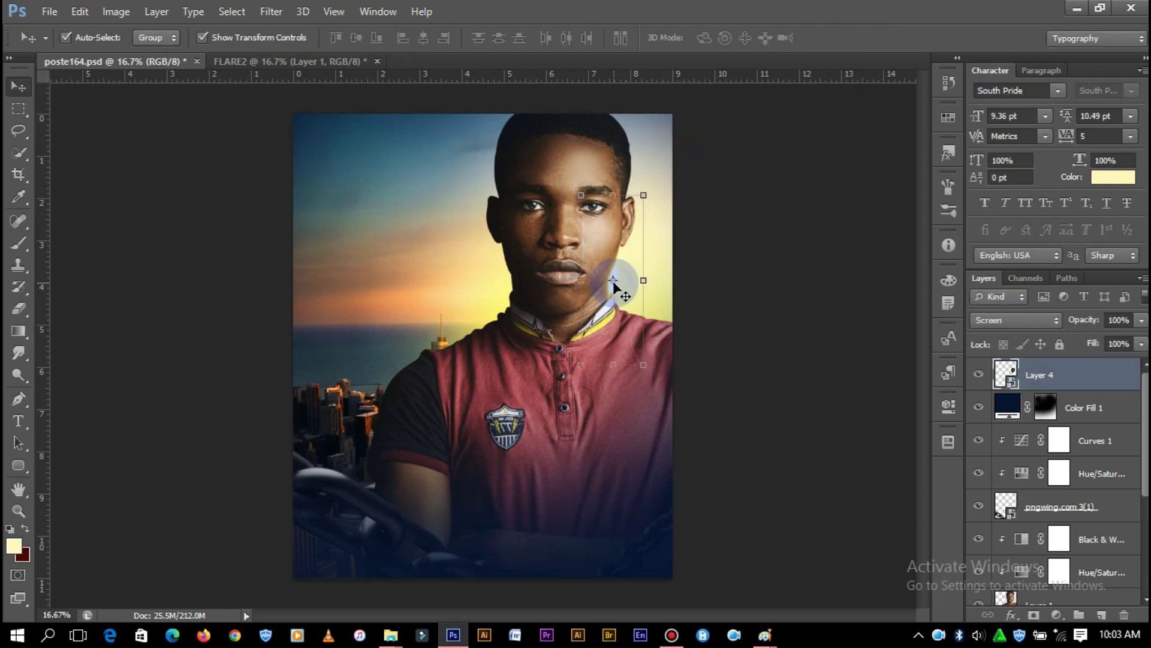
Add a layer mask to Layer 4 and erase its excess with a 257 px eraser
left_click(1037, 377)
left_click(1031, 613)
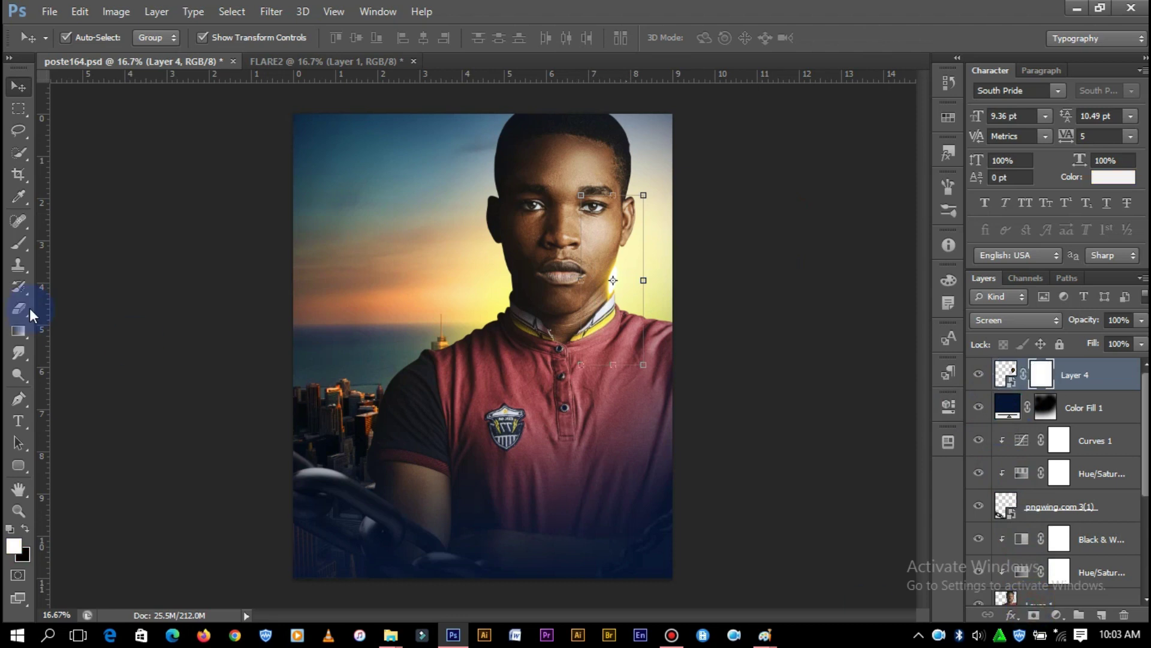
left_click(21, 309)
right_click(631, 352)
type("257")
key("Return")
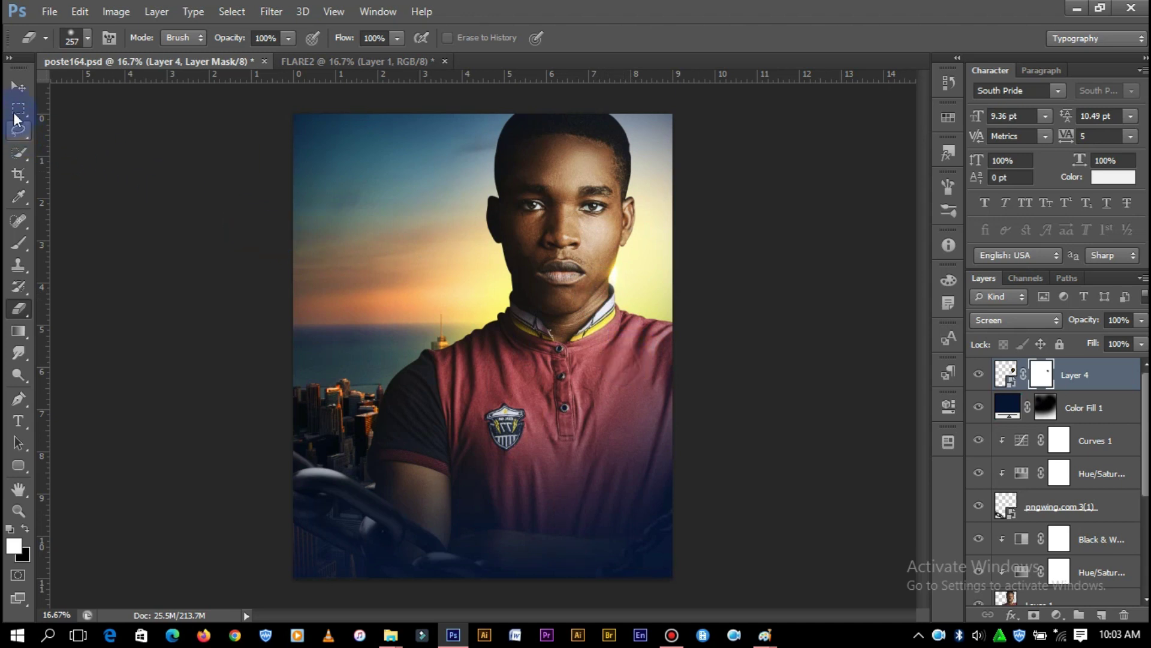
left_click(19, 87)
left_click(760, 187)
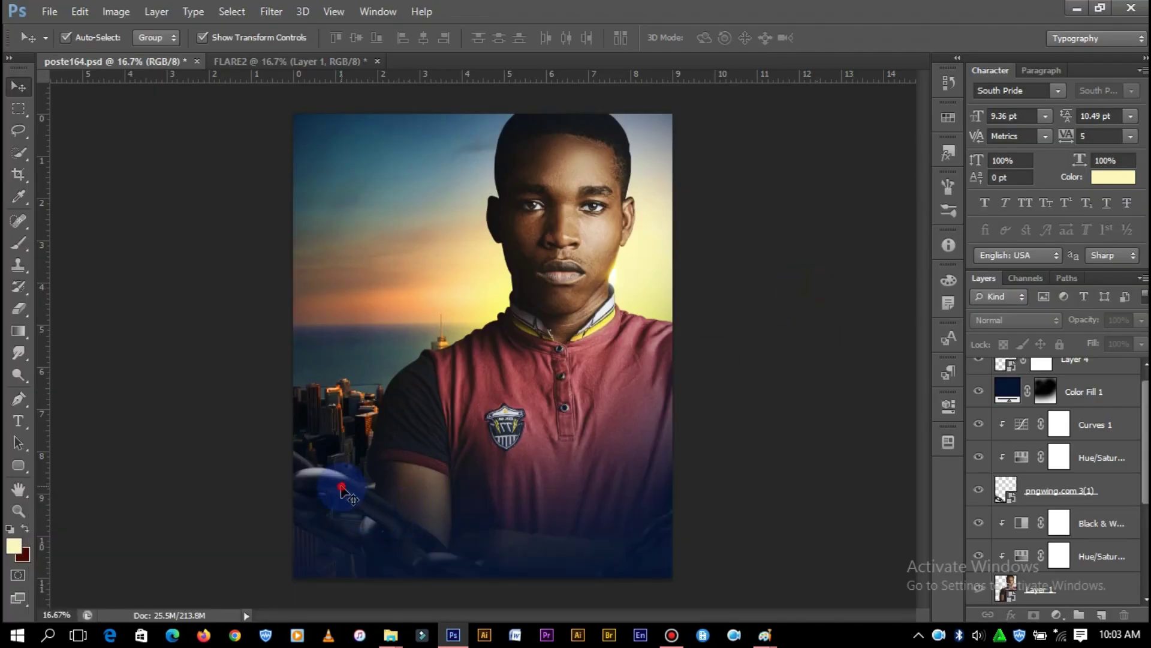
Add clipped Layer 5 above Hue/Saturation in Color mode, brushing warm colour over the lower-left rail
left_click(336, 492)
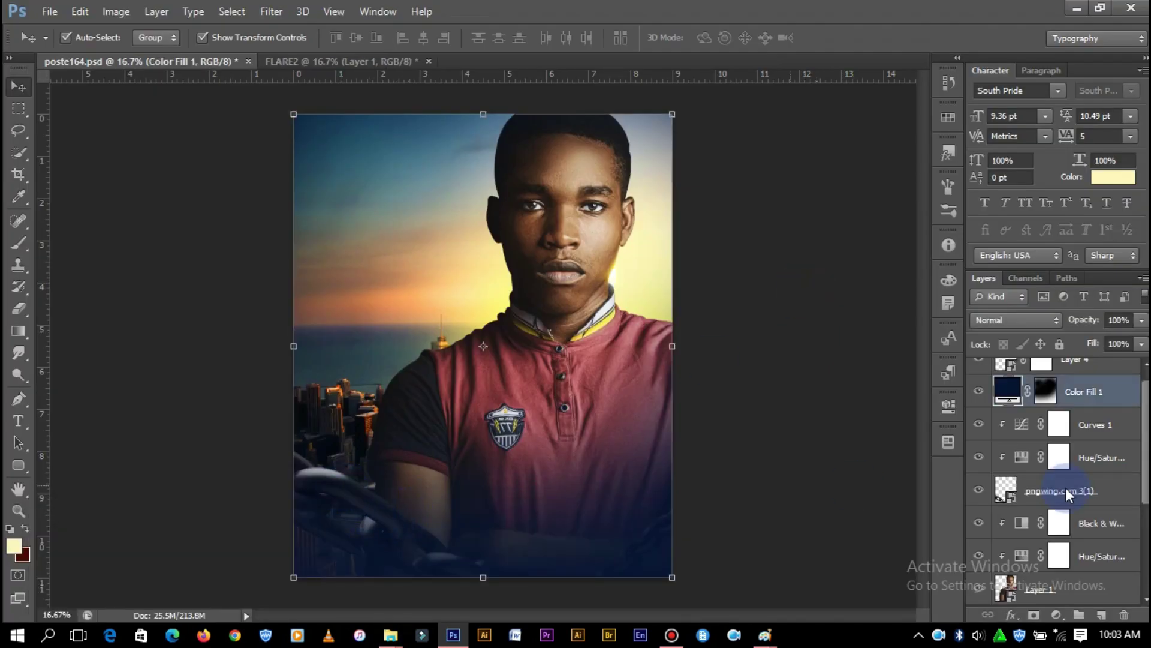
scroll(1063, 418, "up", 1)
left_click(1074, 507)
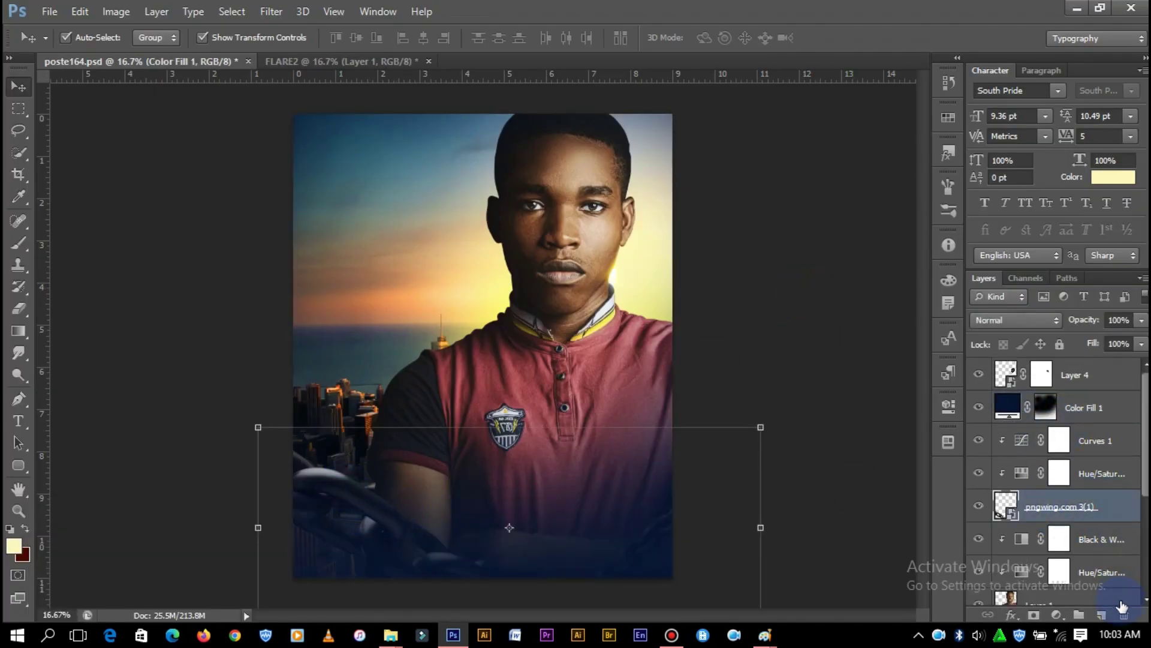
left_click(1101, 614)
left_click_drag(1078, 516, 1073, 461)
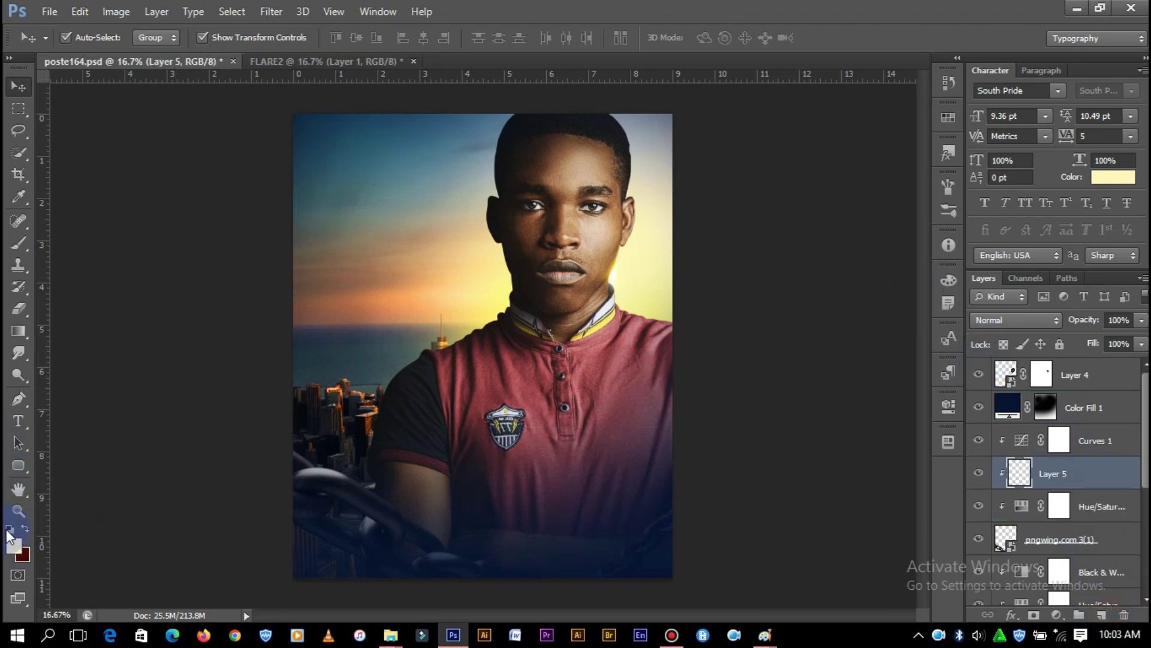
left_click(1009, 322)
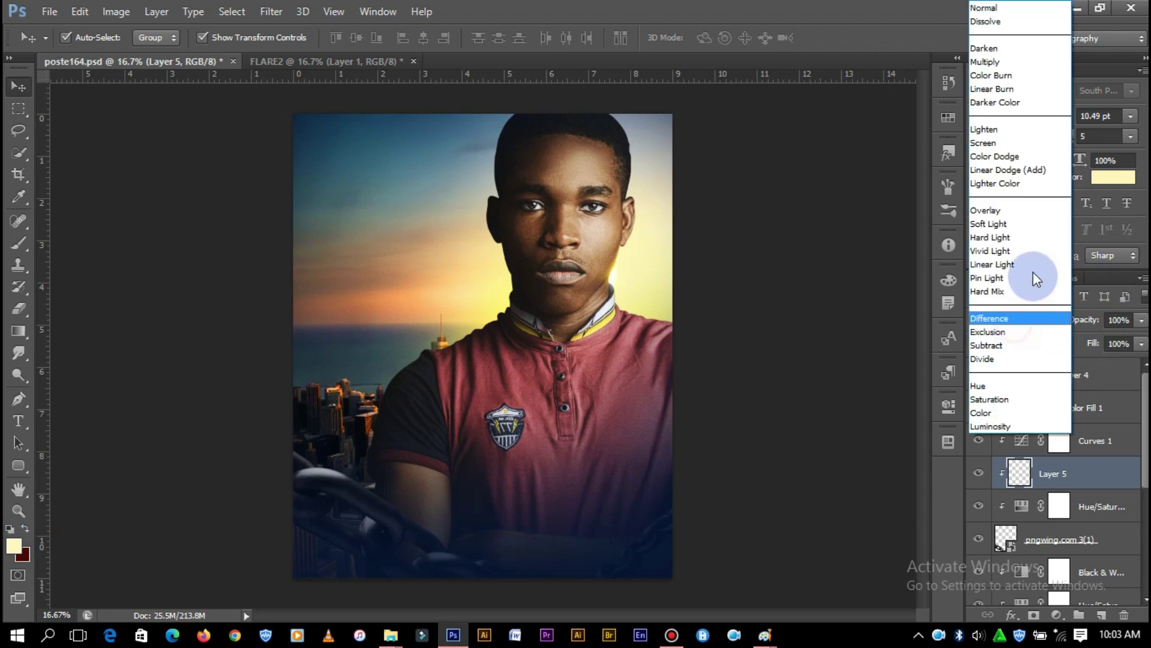
left_click(984, 413)
left_click(19, 243)
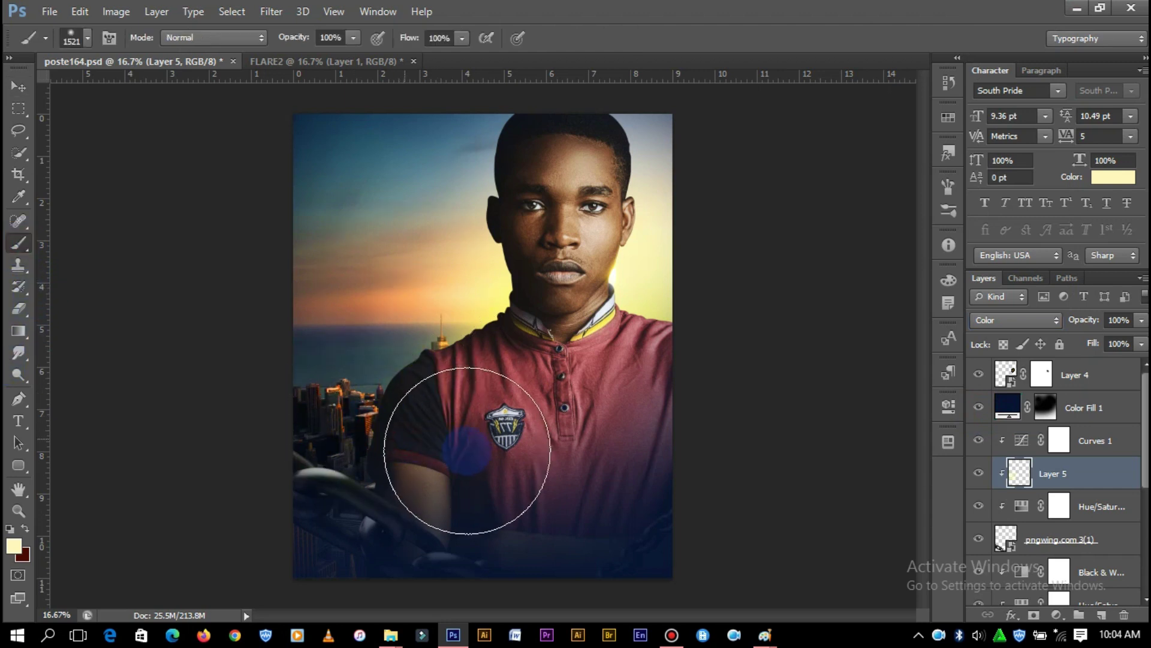
left_click_drag(405, 439, 360, 437)
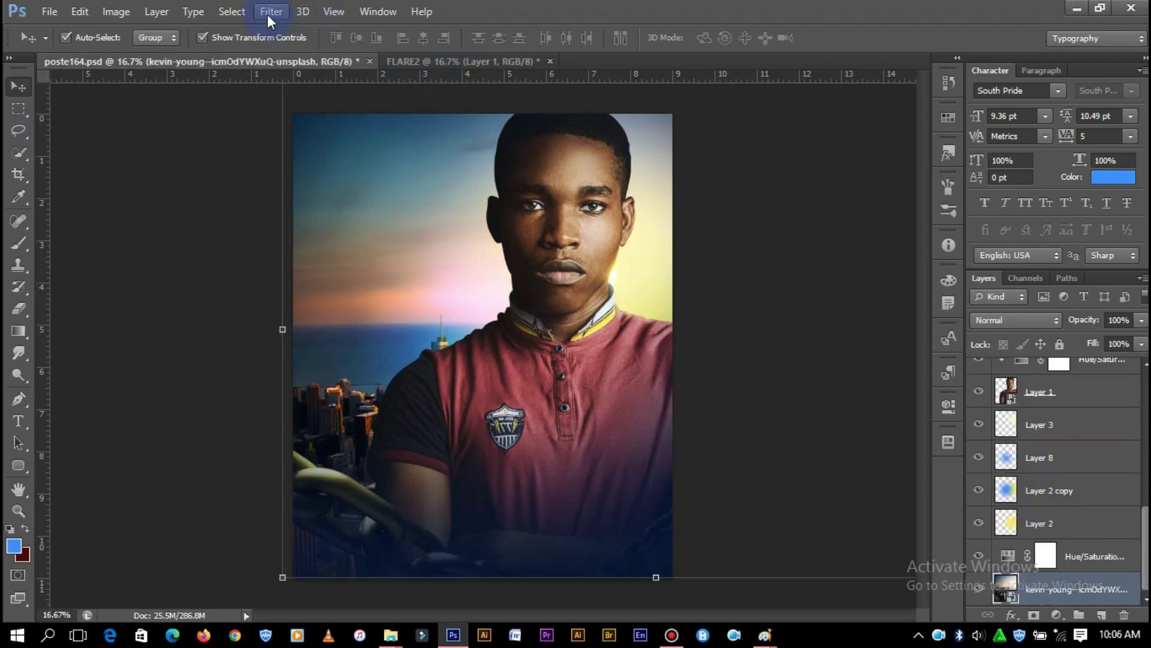
Apply a roughly 19.6-pixel Gaussian Blur to the city skyline backdrop
left_click(268, 12)
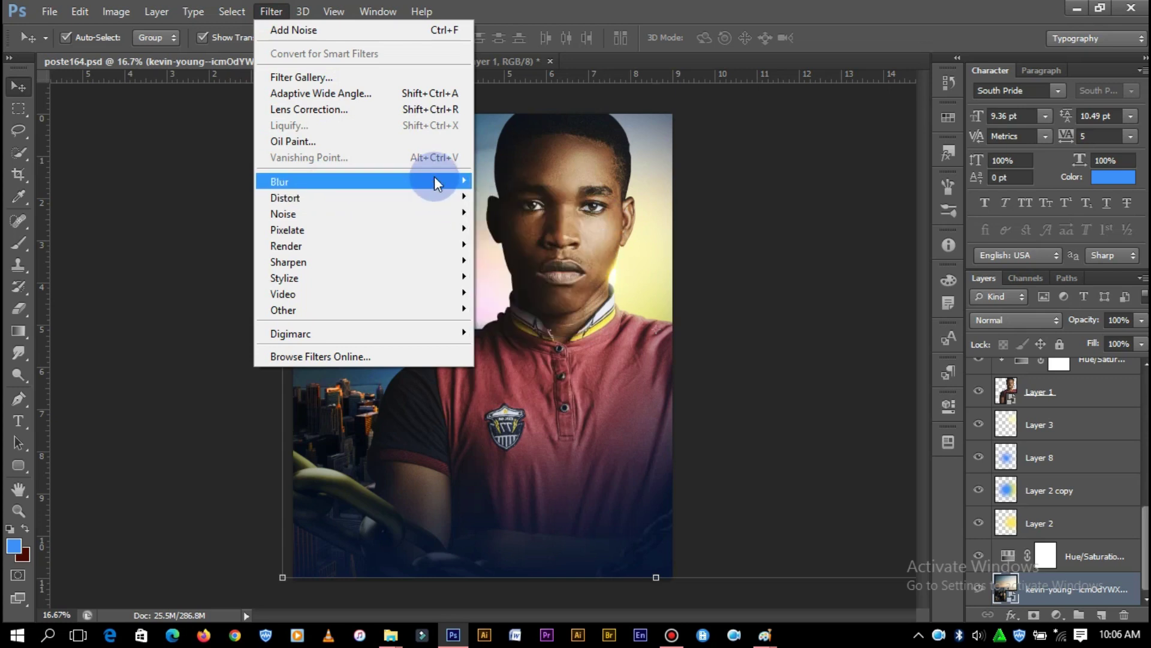
mouse_move(280, 181)
left_click(576, 297)
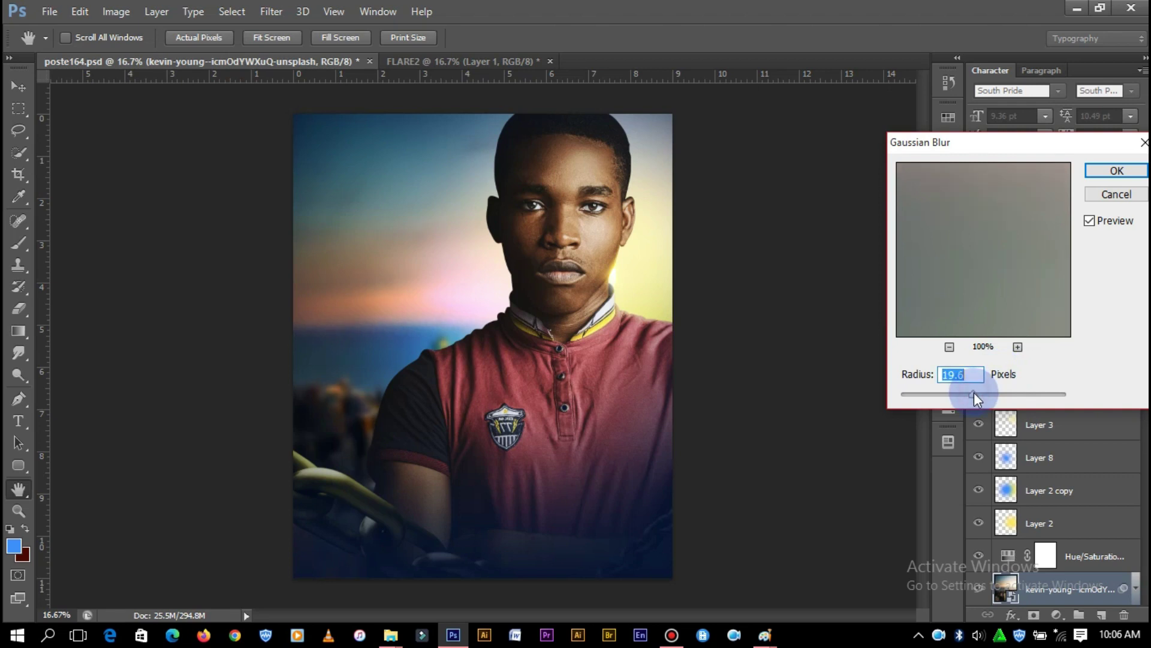
left_click(1113, 171)
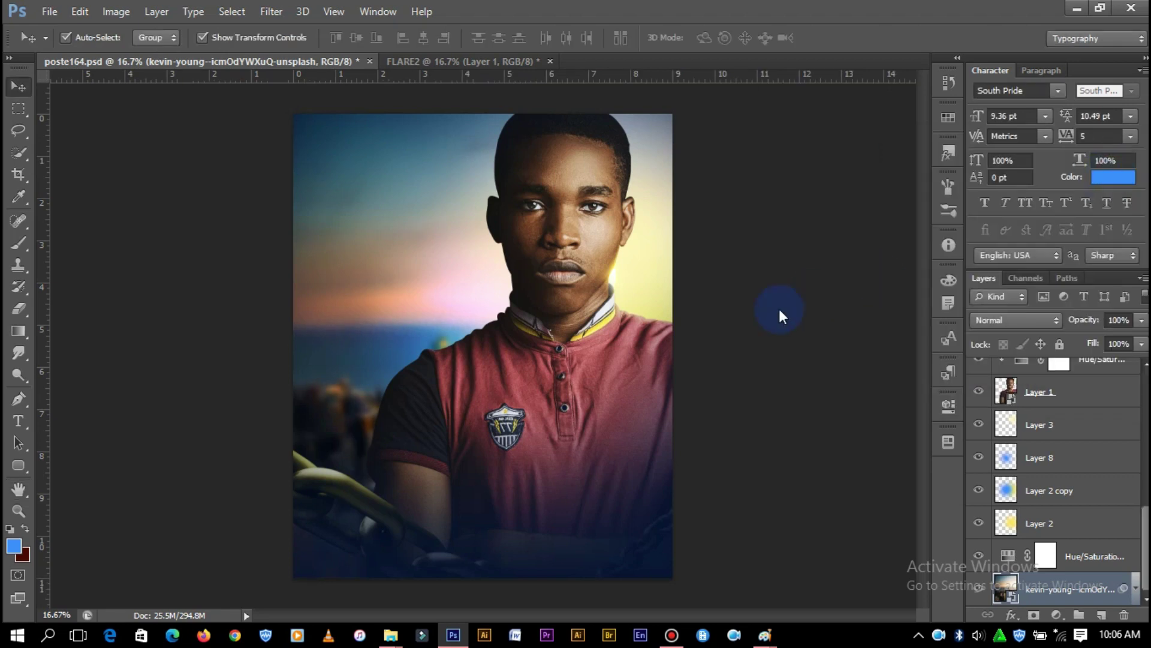
left_click(804, 260)
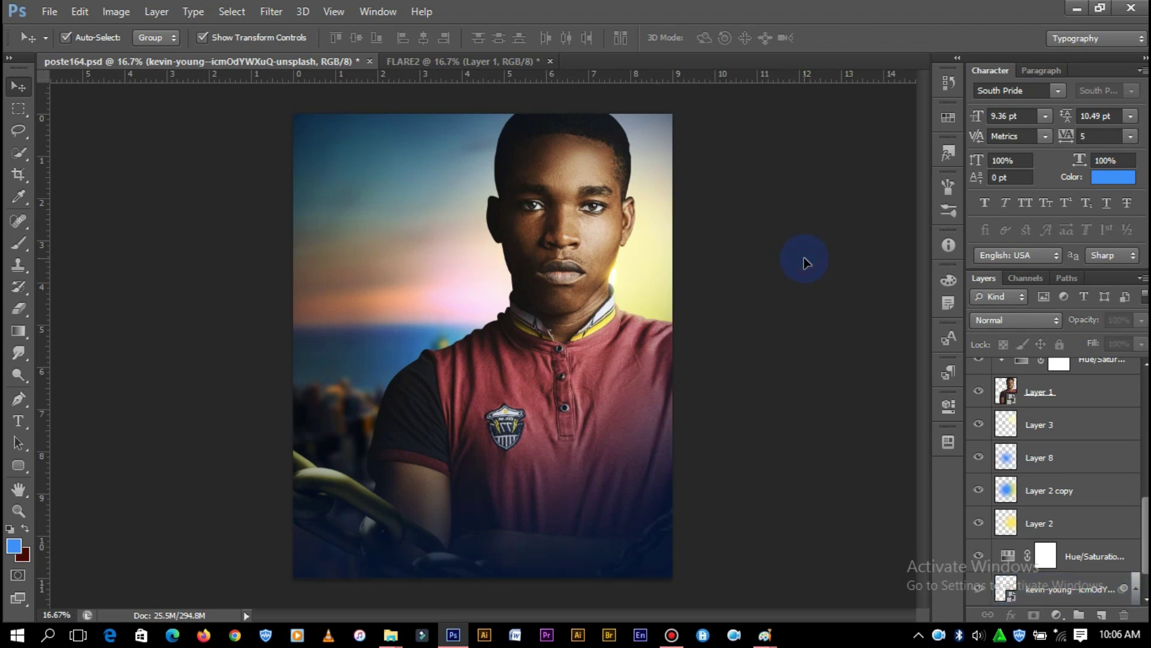
key("ctrl+plus")
key("ctrl+minus")
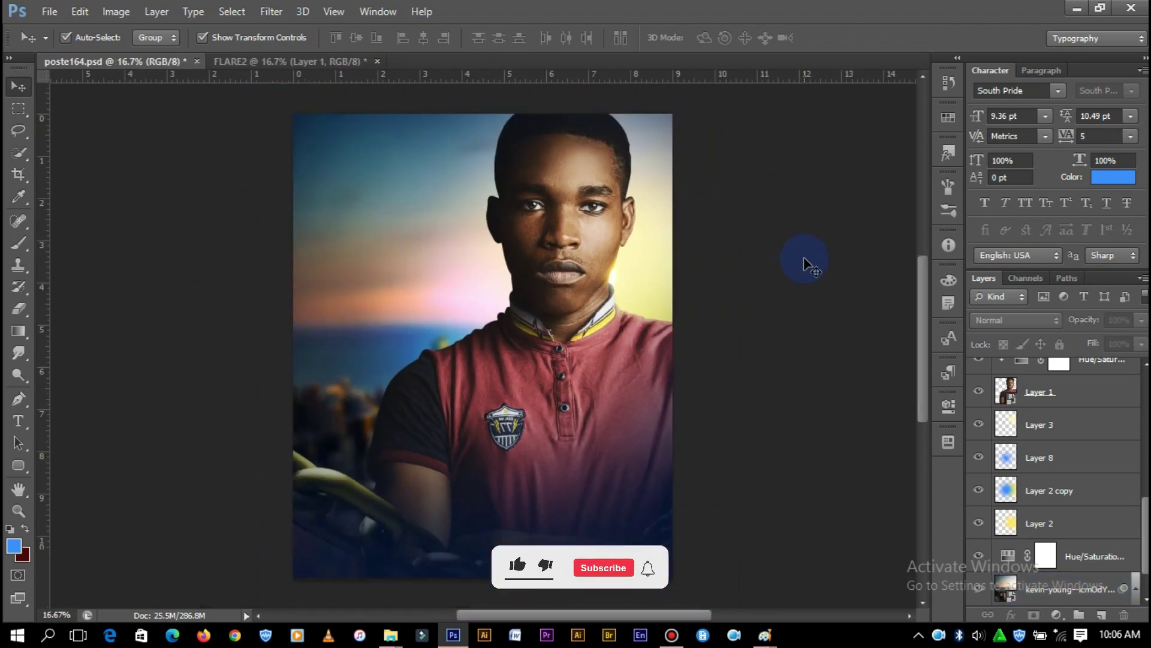
key("ctrl+minus")
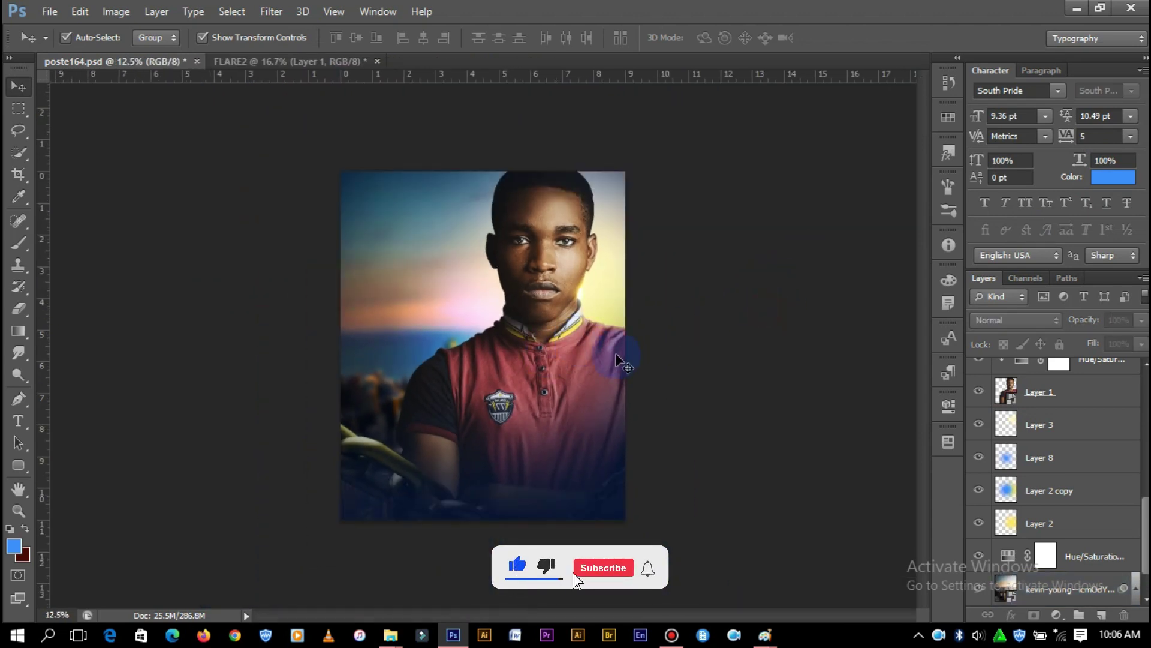
Place the pngwing.com 9 cloud image, enlarged, at the poster's lower left
left_click(391, 634)
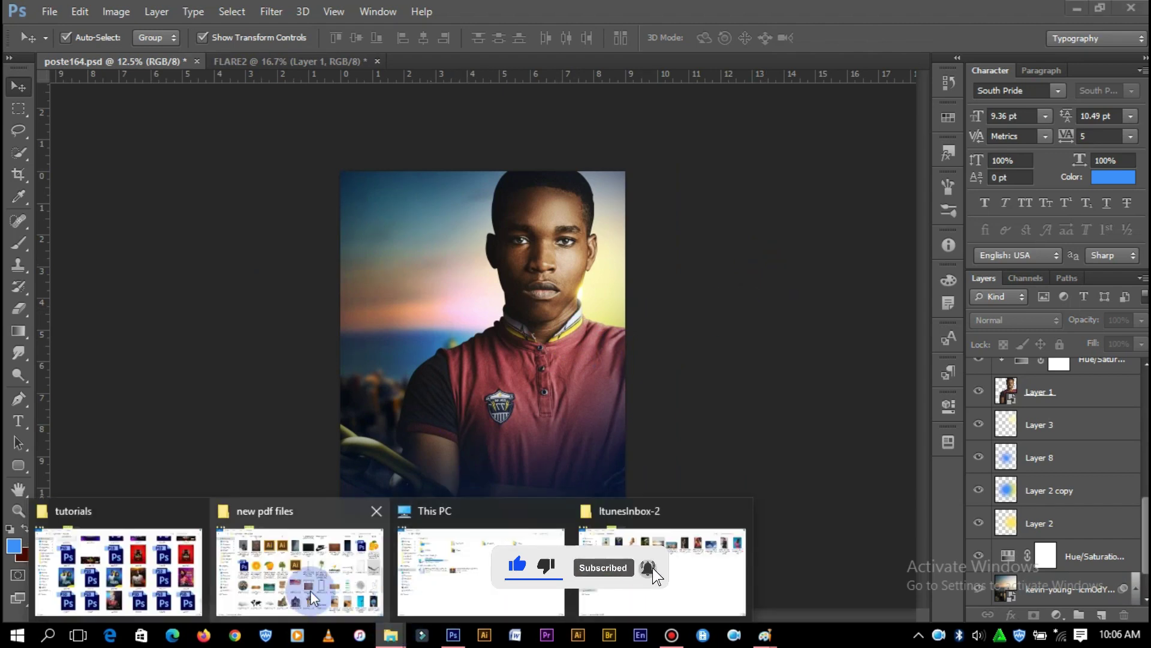
left_click(272, 581)
scroll(997, 386, "down", 1)
mouse_move(997, 385)
left_mouse_down()
mouse_move(459, 606)
mouse_move(599, 322)
left_mouse_up()
left_click_drag(553, 354, 415, 233)
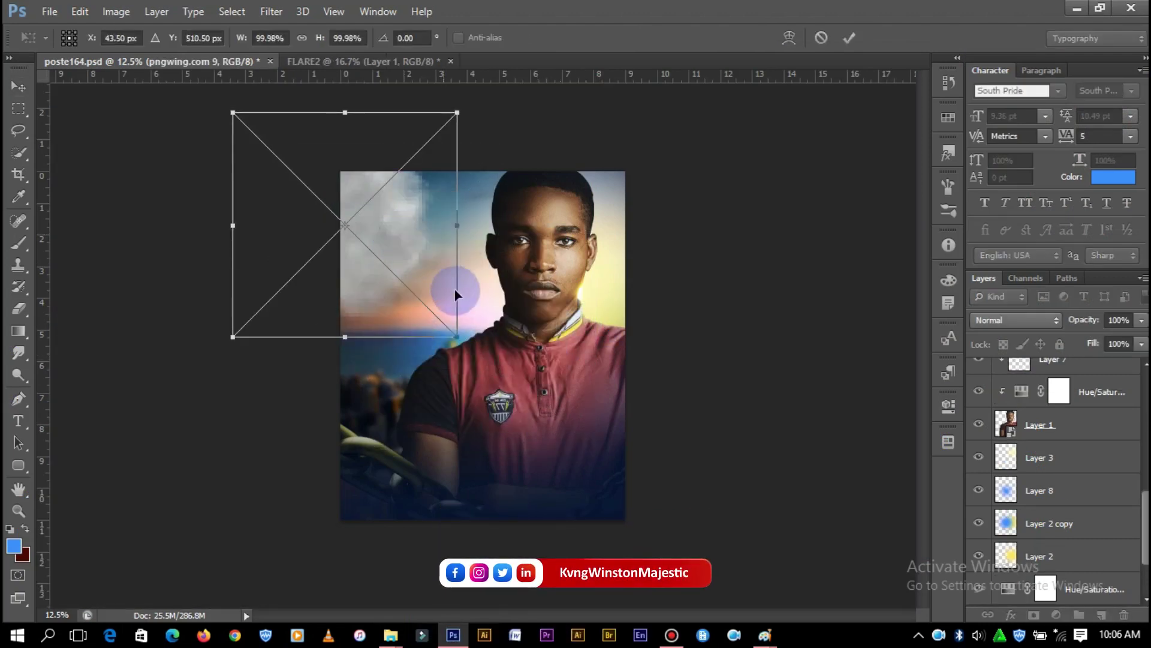
left_click_drag(457, 339, 552, 432)
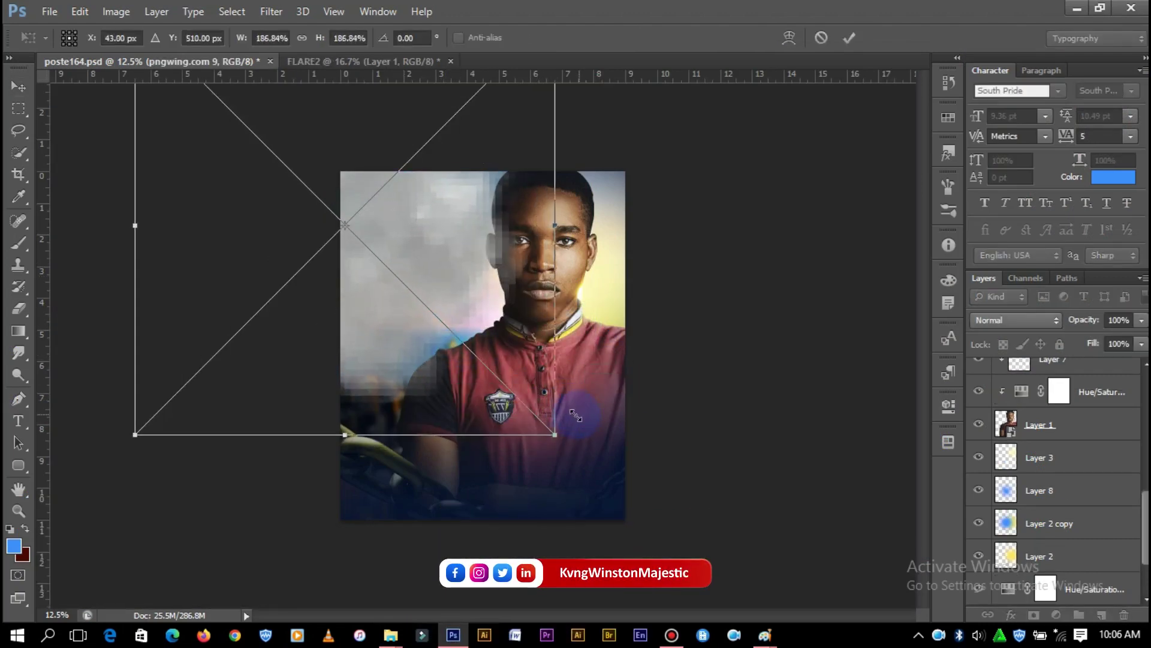
mouse_move(481, 333)
left_mouse_down()
mouse_move(375, 420)
mouse_move(399, 576)
left_mouse_up()
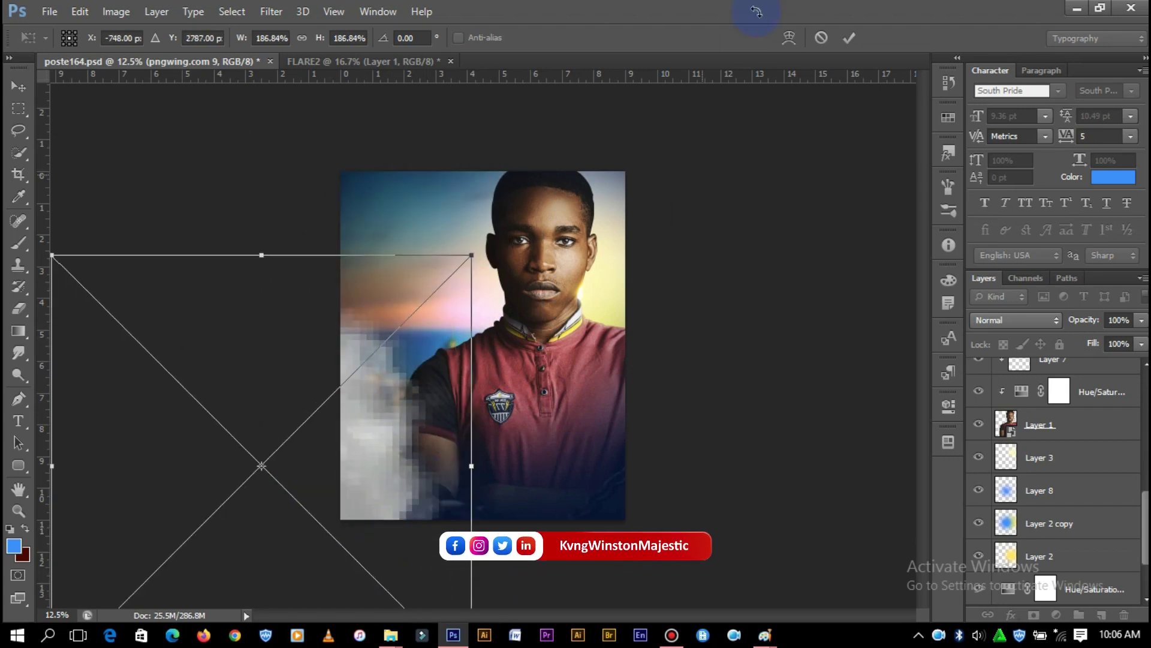
left_click(847, 41)
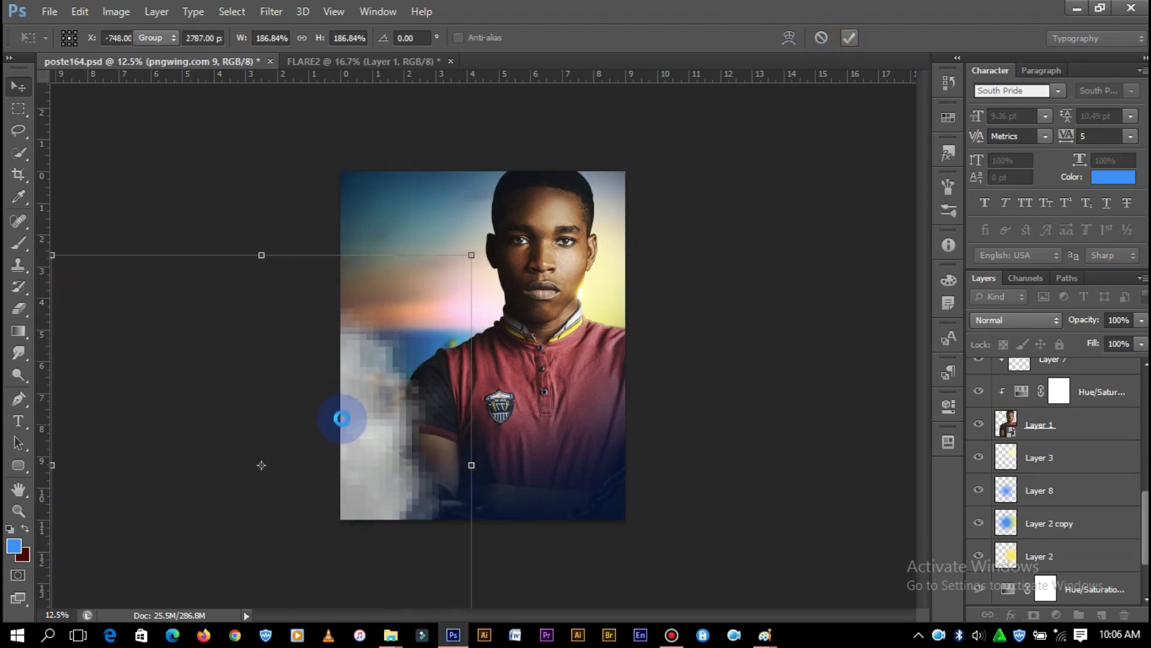
Move the smoke along the bottom edge and duplicate its layer
left_click_drag(389, 445, 592, 561)
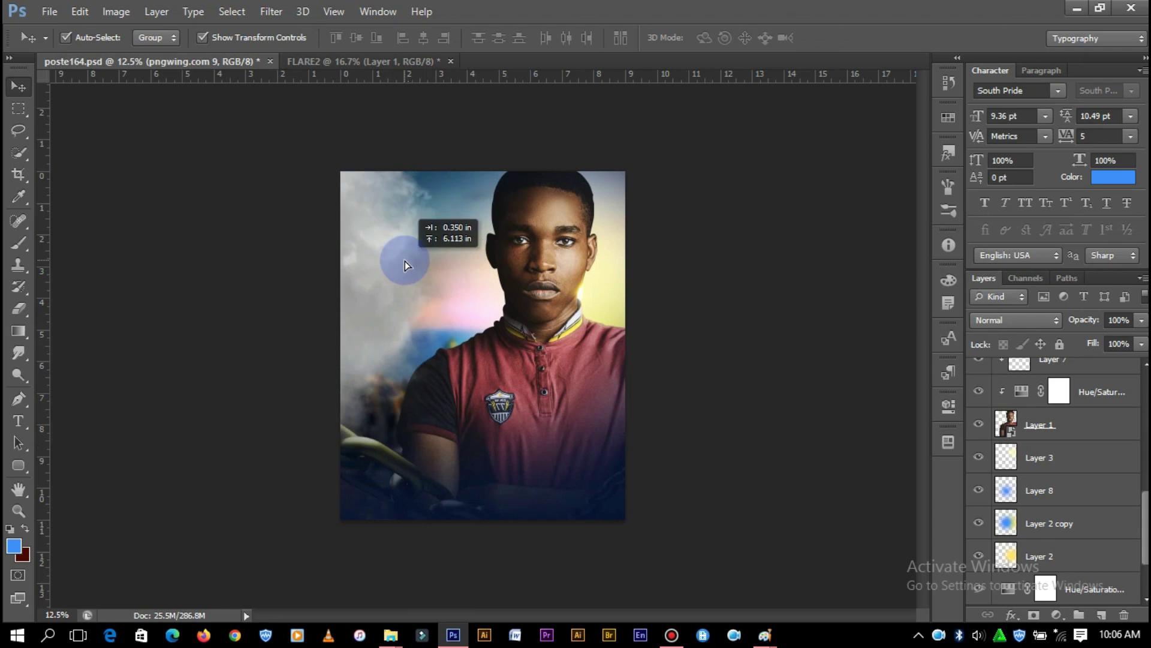
mouse_move(519, 510)
left_mouse_down()
mouse_move(467, 542)
mouse_move(492, 495)
mouse_move(741, 461)
left_mouse_up()
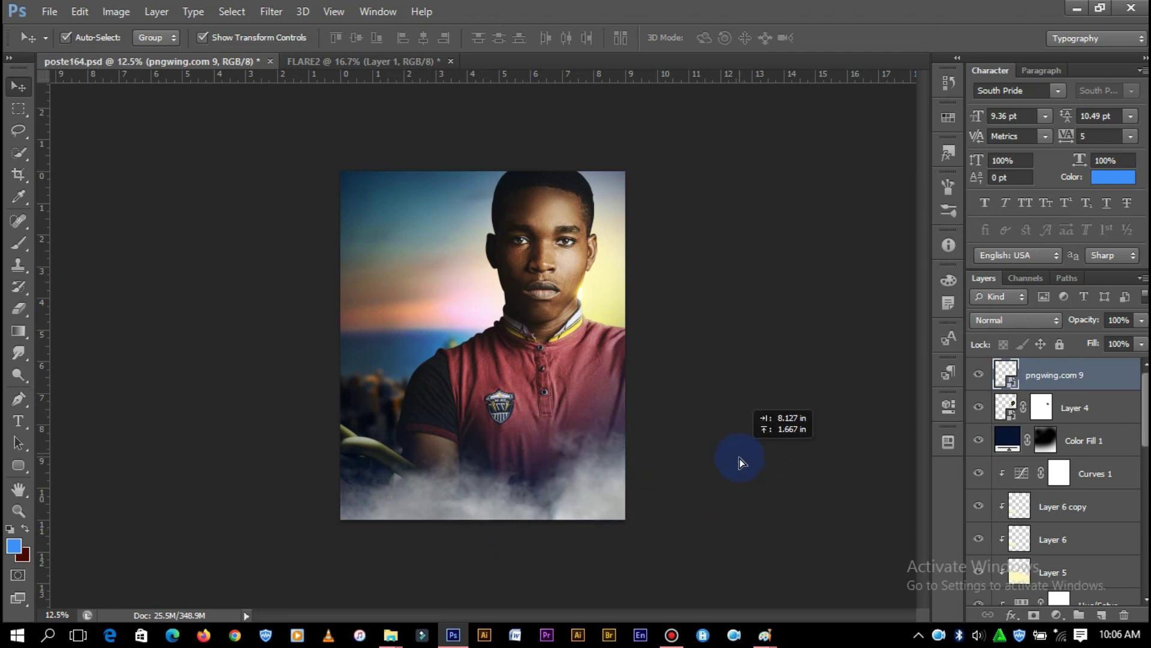
key("ctrl+j")
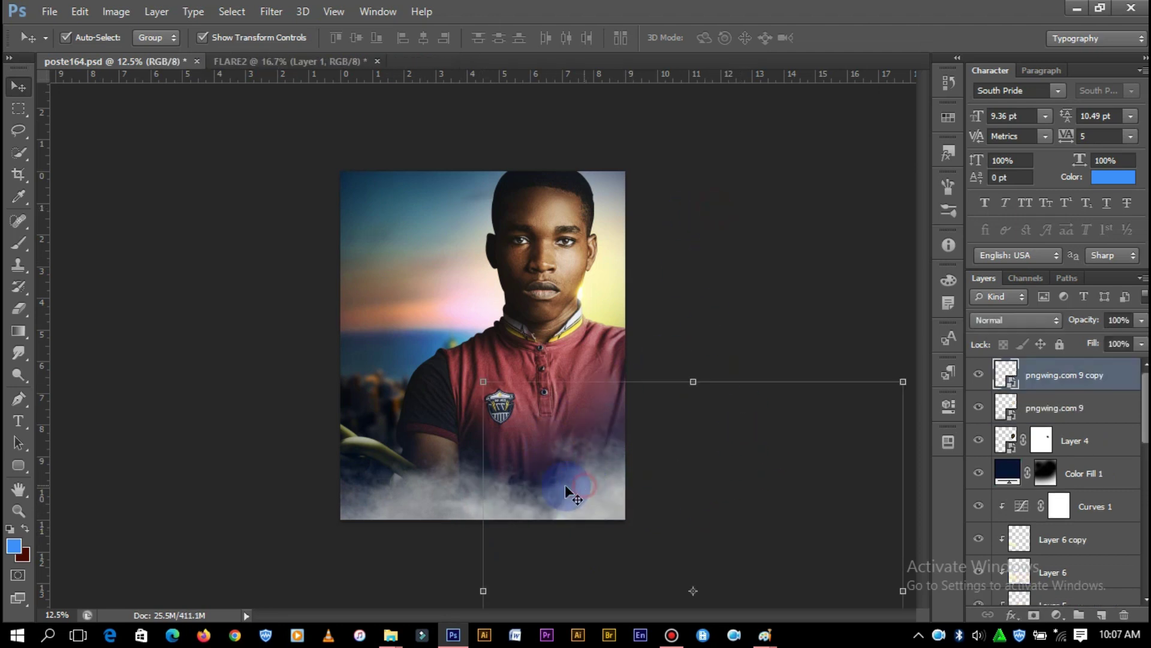
Duplicate both smoke layers into a Smart Object and blend the top copy as Overlay
left_click(1059, 409, "ctrl")
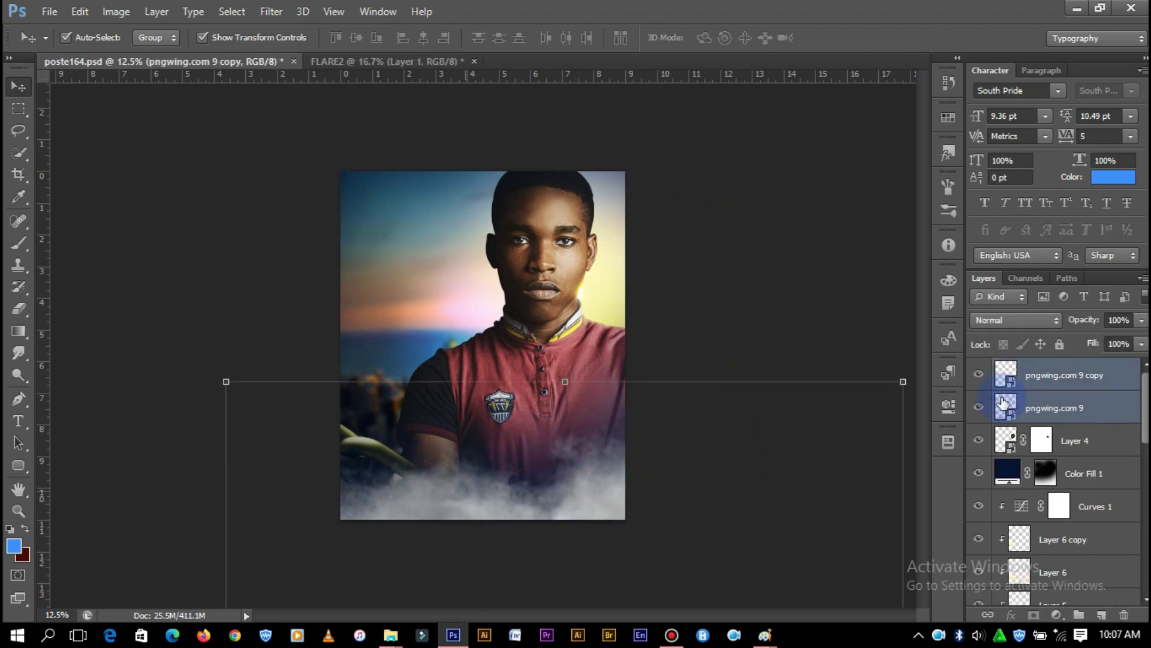
left_click_drag(1059, 390, 1063, 379)
right_click(1065, 377)
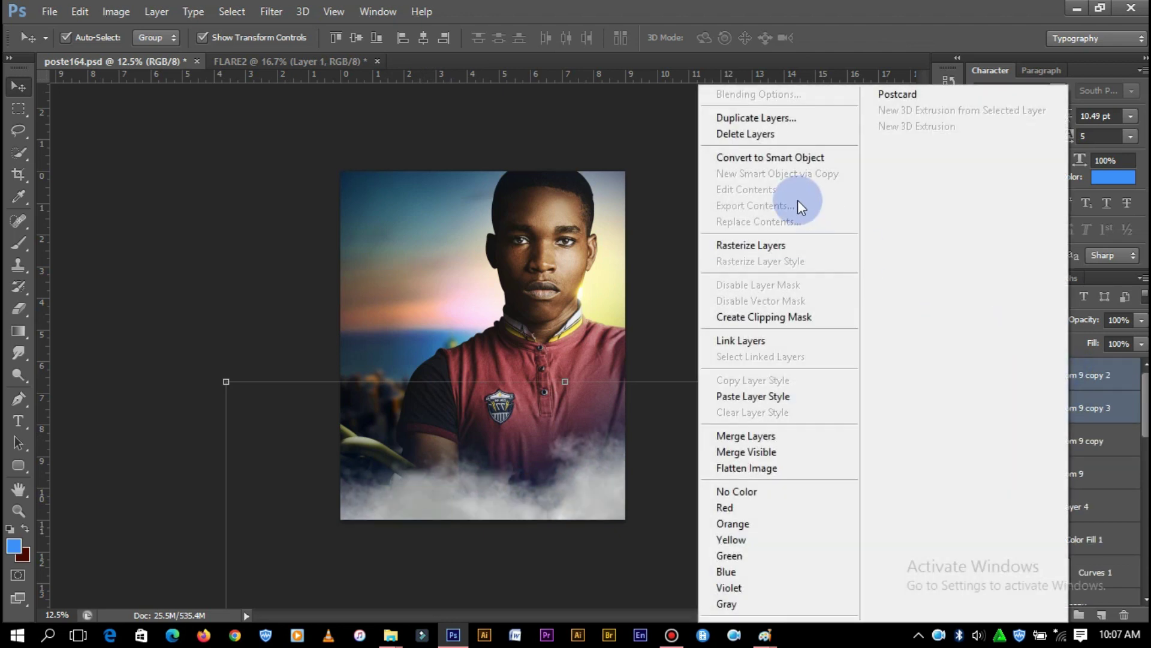
left_click(794, 159)
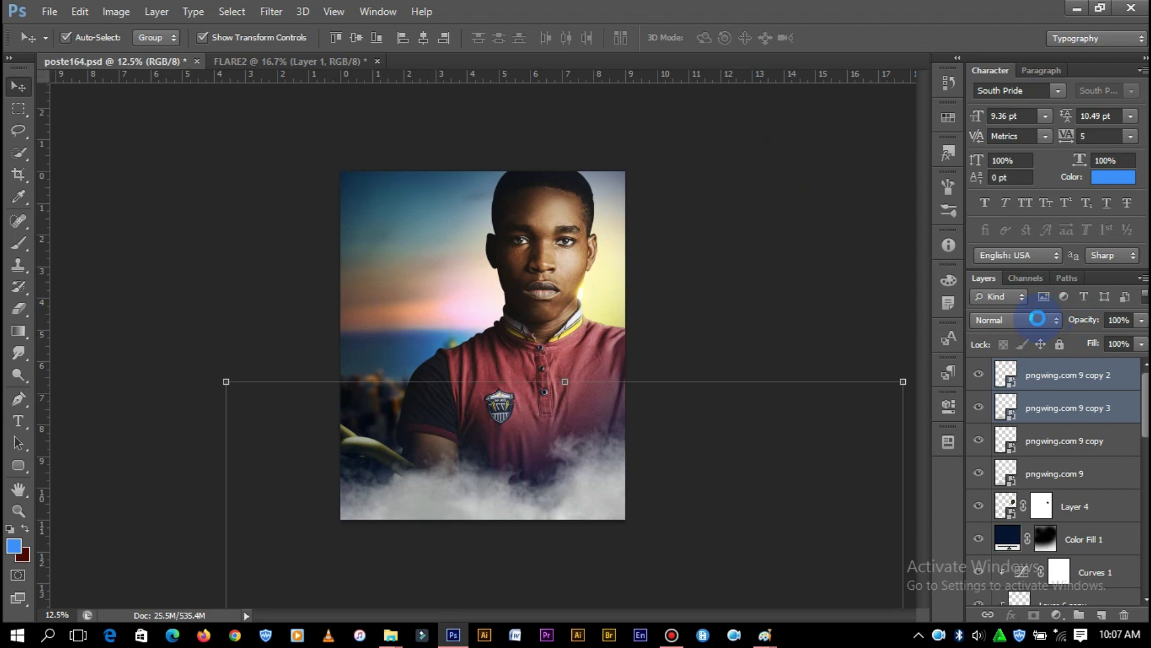
left_click(1039, 318)
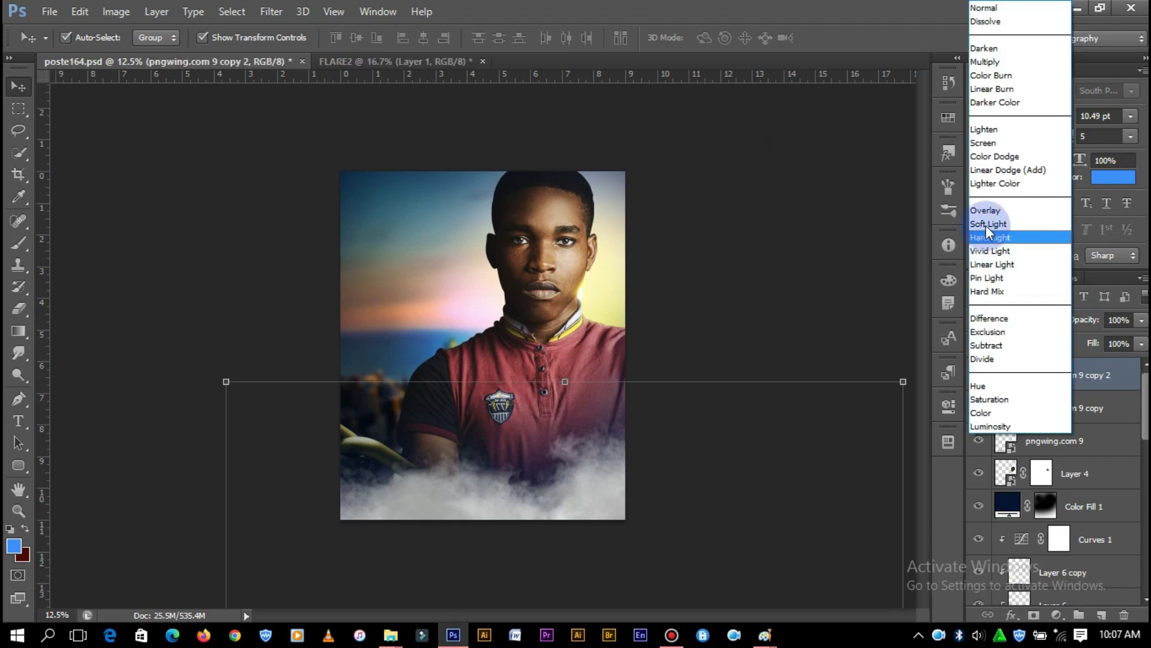
left_click(999, 210)
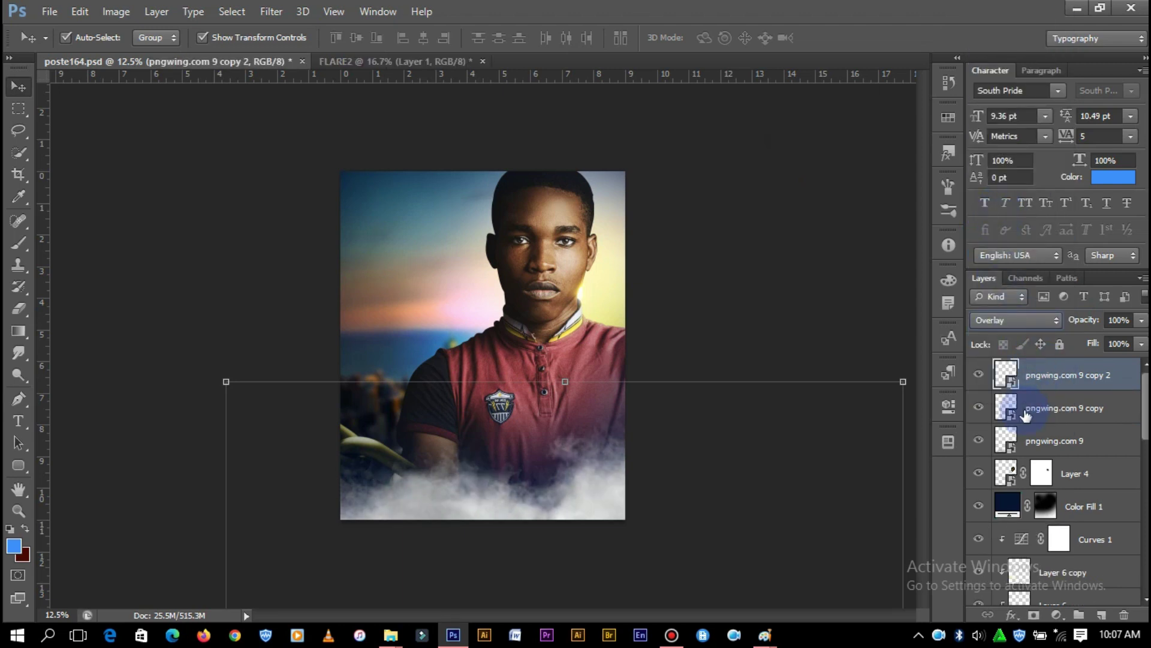
Move smoke copy 3 beneath the original smoke layer and hide it
left_click(1074, 414)
left_click(1058, 442, "shift")
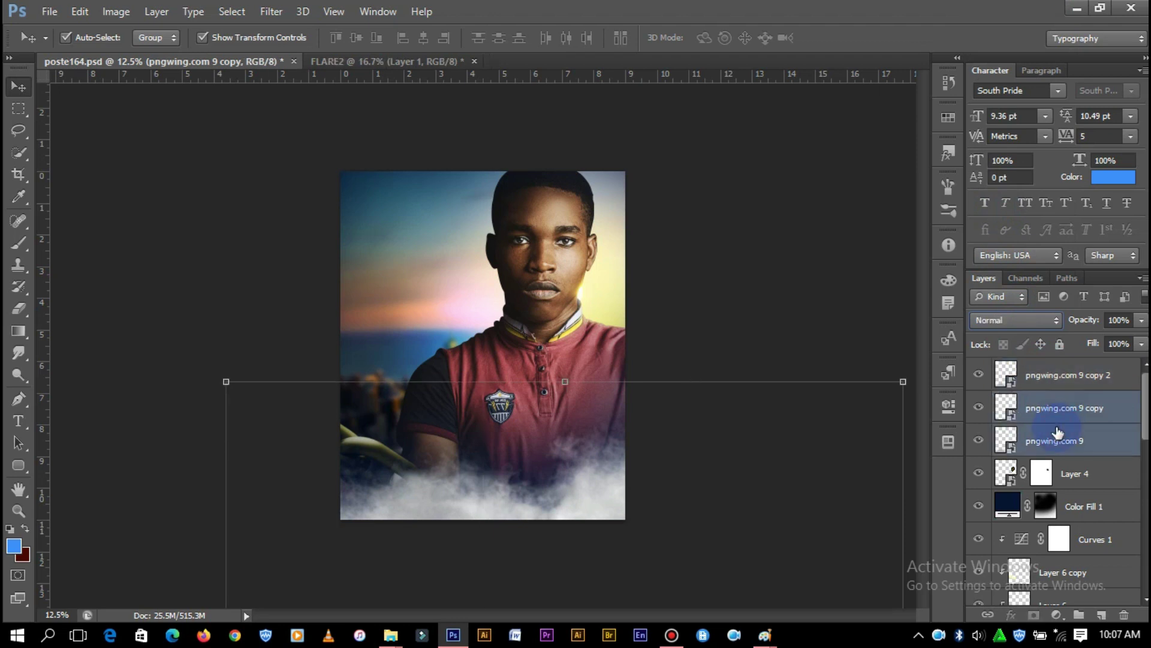
left_click(1058, 442)
left_click_drag(1059, 442, 1059, 450)
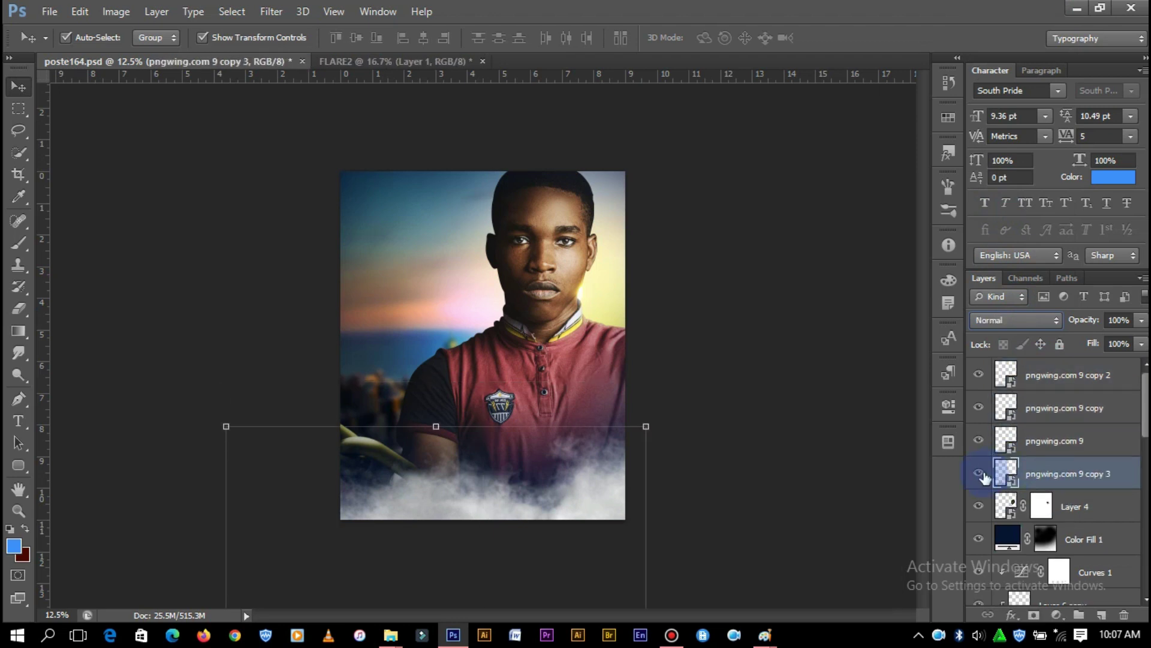
left_click(1062, 442)
Combine the two remaining smoke layers into a Smart Object with about 40% fill
left_click(1066, 414, "shift")
right_click(1066, 414)
left_click(797, 159)
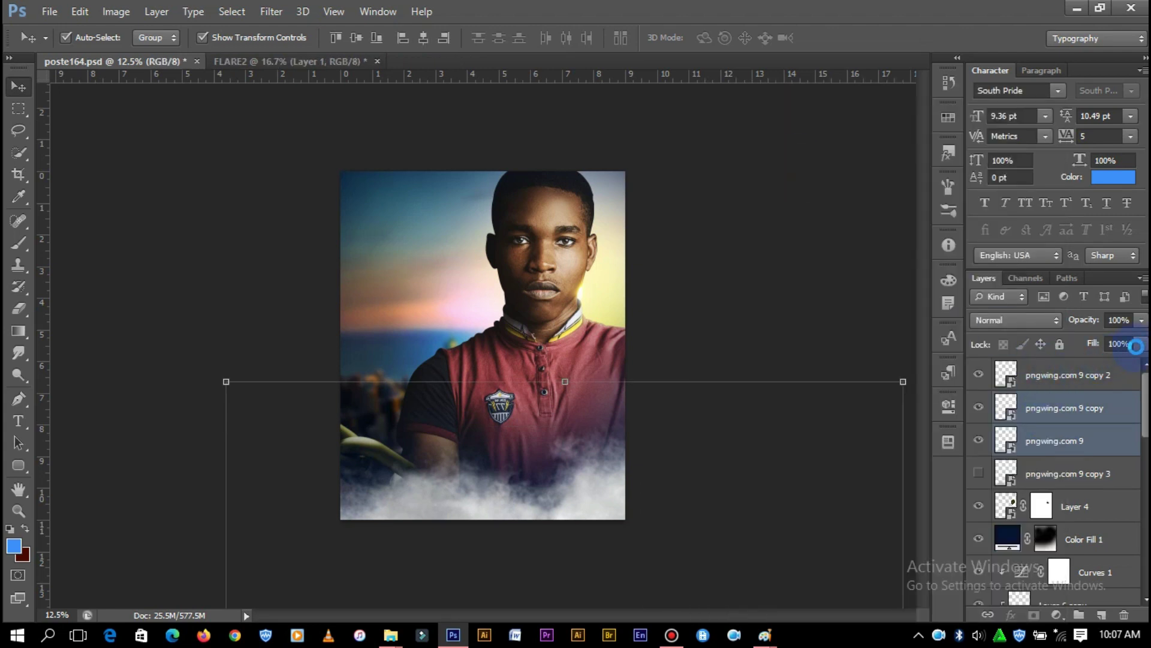
left_click(1142, 345)
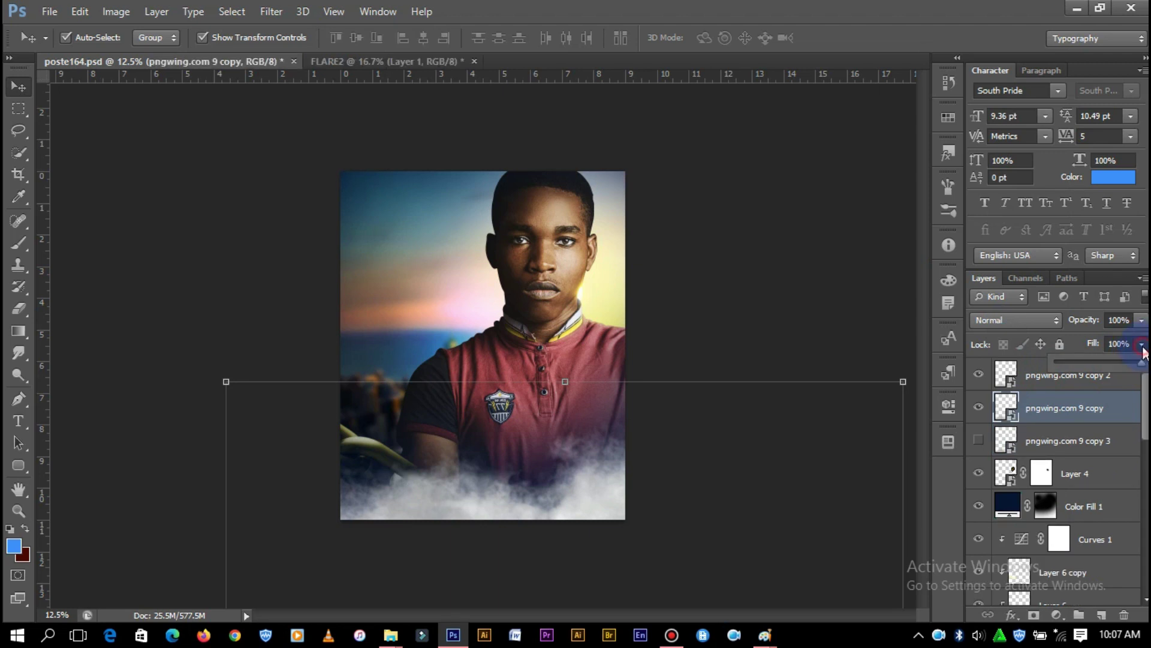
left_click_drag(1121, 358, 1092, 366)
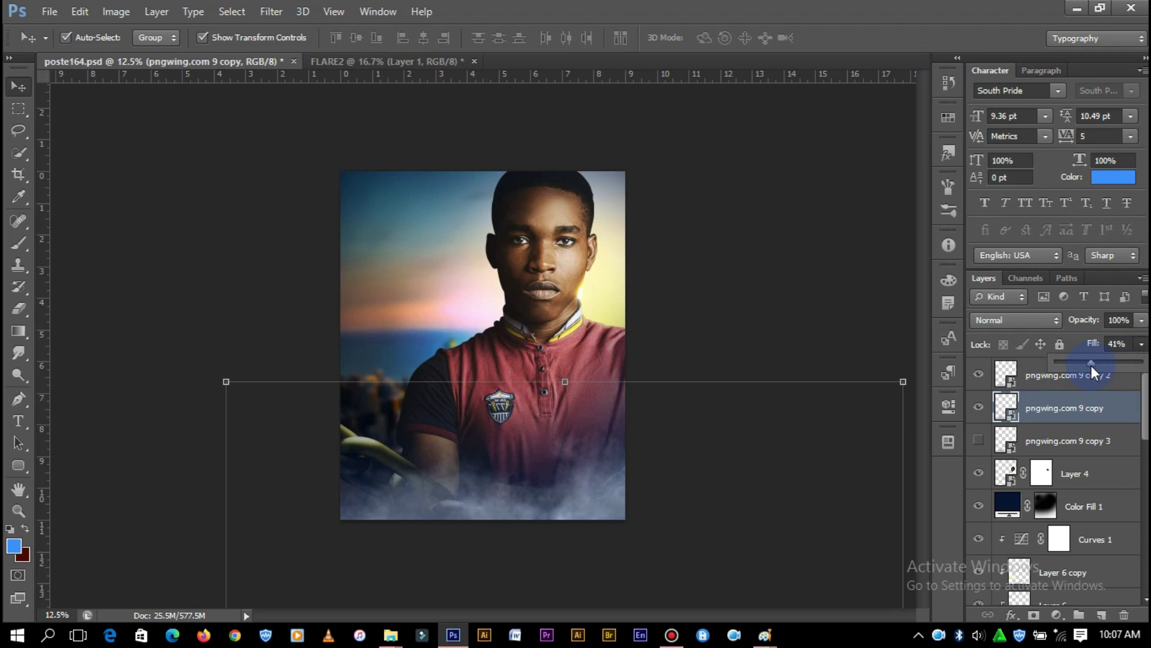
left_click(845, 189)
Begin placing the orange glow image vv into the poster
key("ctrl+plus")
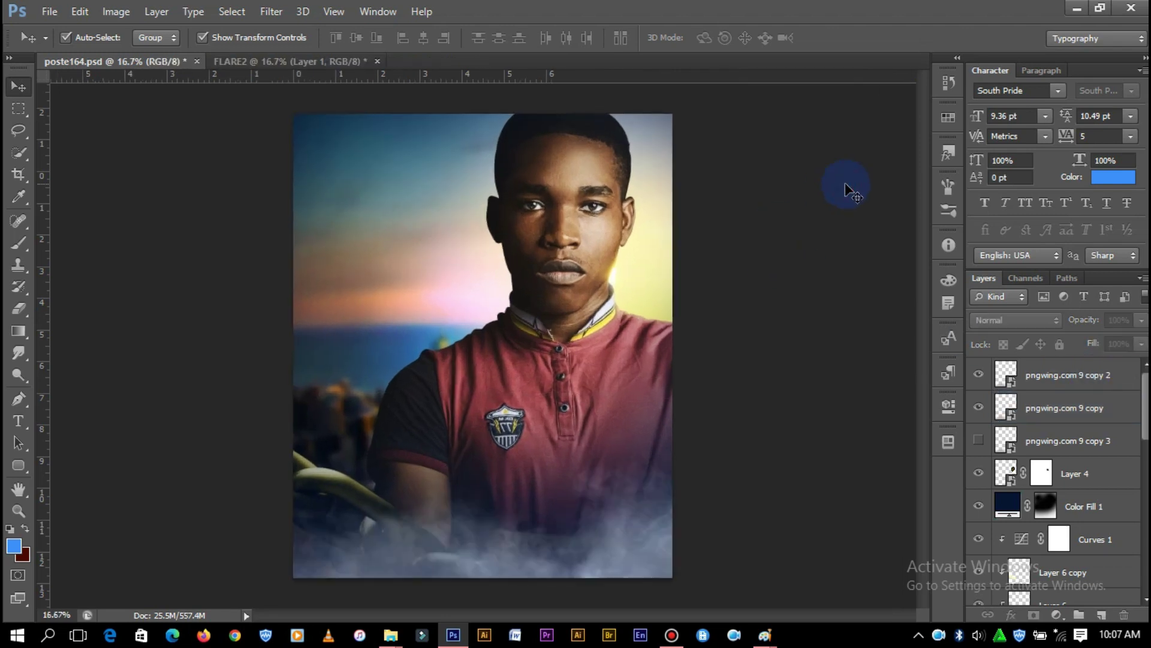
key("ctrl+plus")
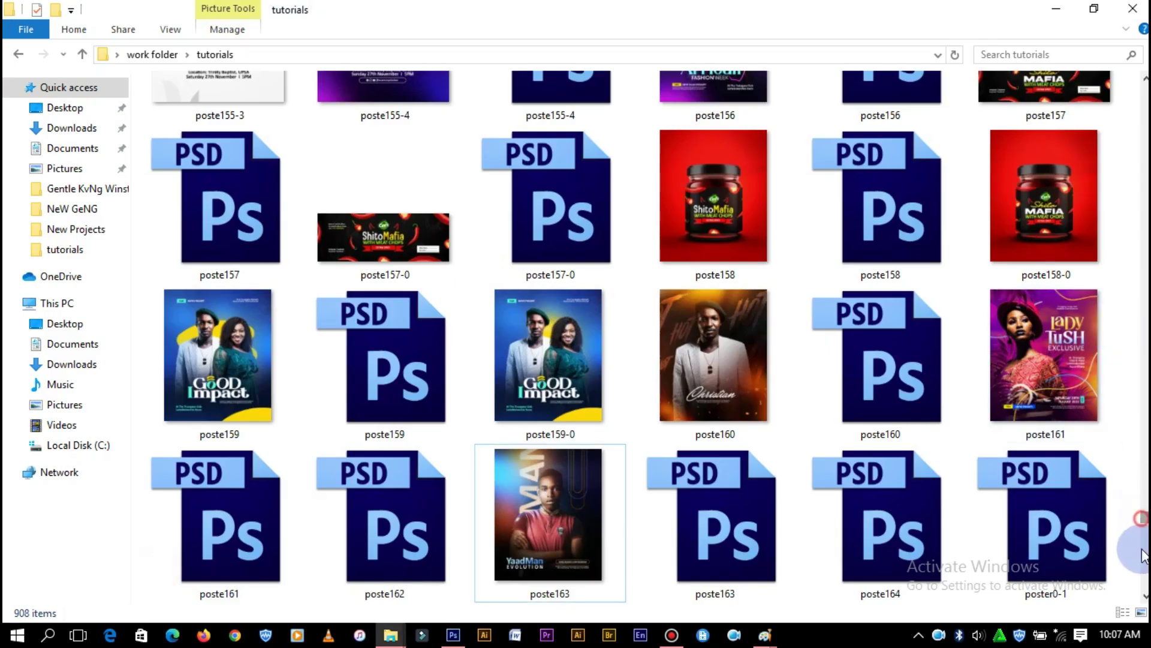
left_click_drag(1142, 547, 1142, 570)
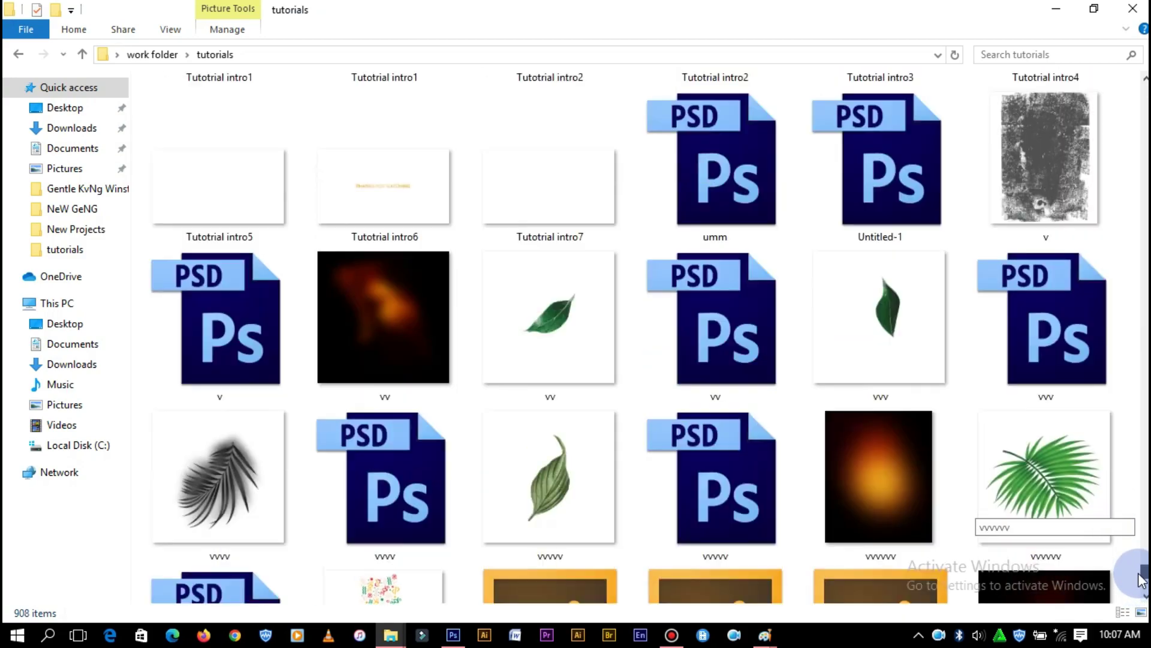
mouse_move(379, 369)
left_mouse_down()
mouse_move(437, 545)
mouse_move(629, 348)
left_mouse_up()
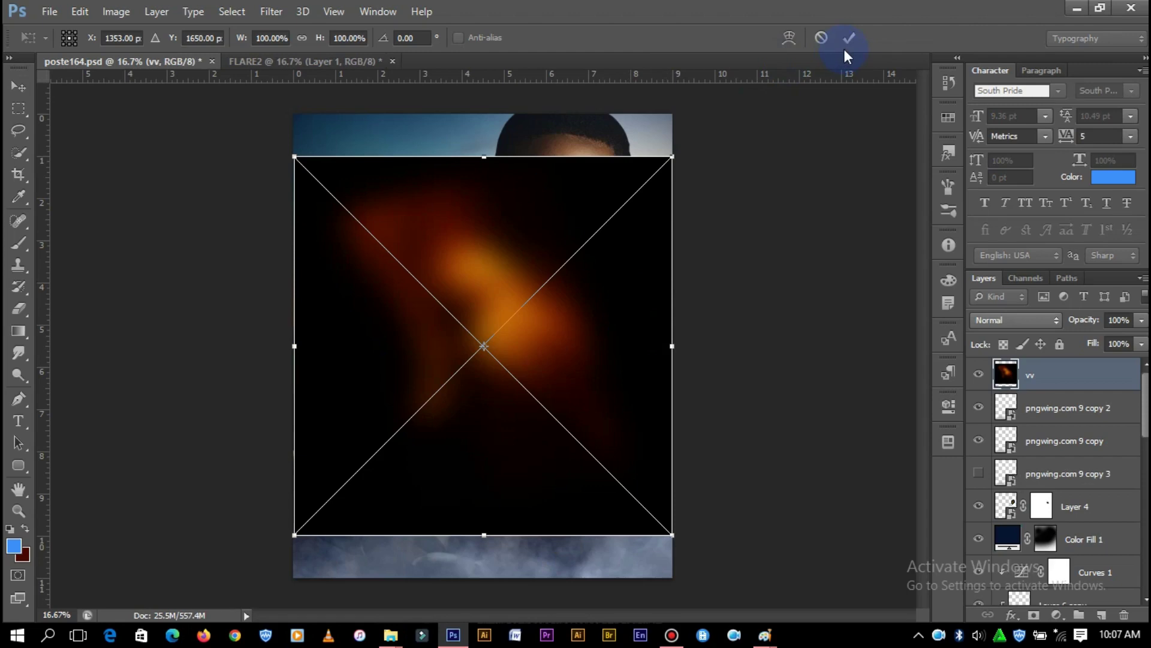
Set the vv orange flare to Screen and move it up to the chin and neck
left_click(1010, 313)
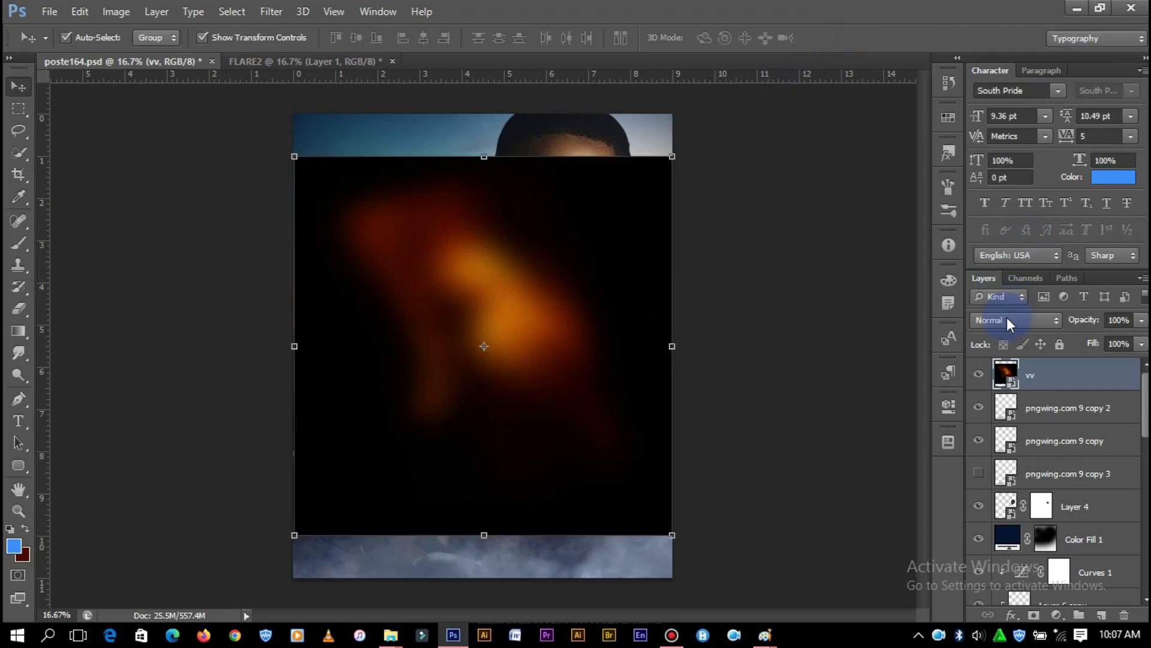
left_click(1002, 143)
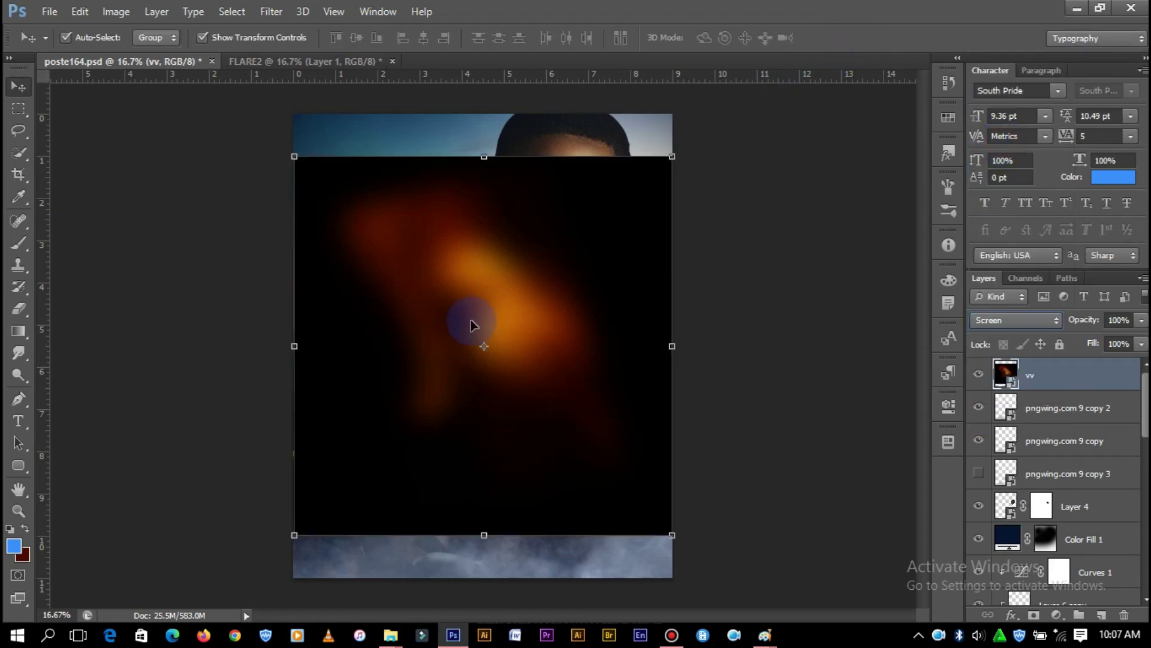
left_click_drag(518, 350, 591, 292)
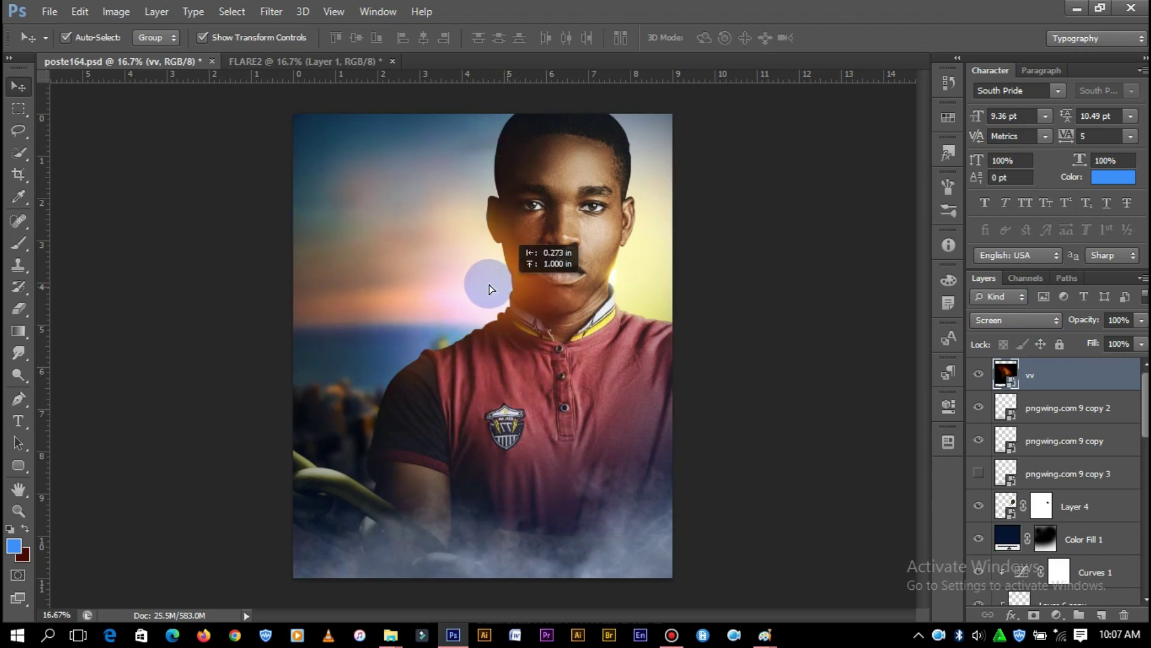
left_click(791, 198)
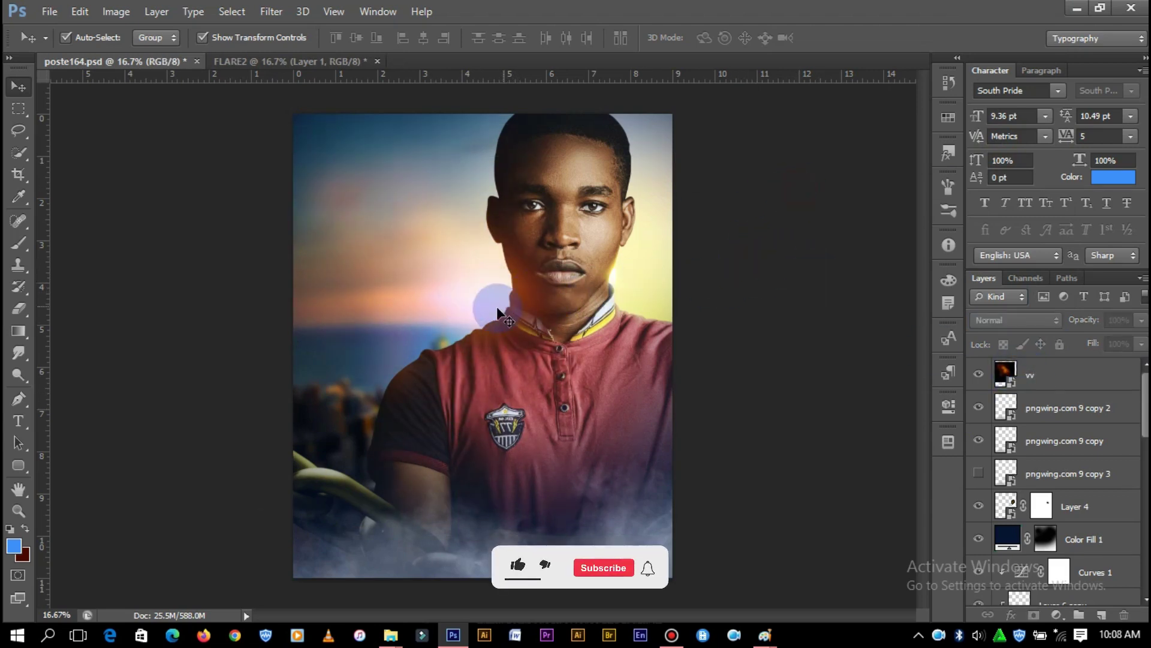
Place three flare copies at the lower left, top left and upper right, then save
mouse_move(449, 293)
left_mouse_down()
mouse_move(239, 416)
mouse_move(333, 114)
left_mouse_up()
left_click(792, 270)
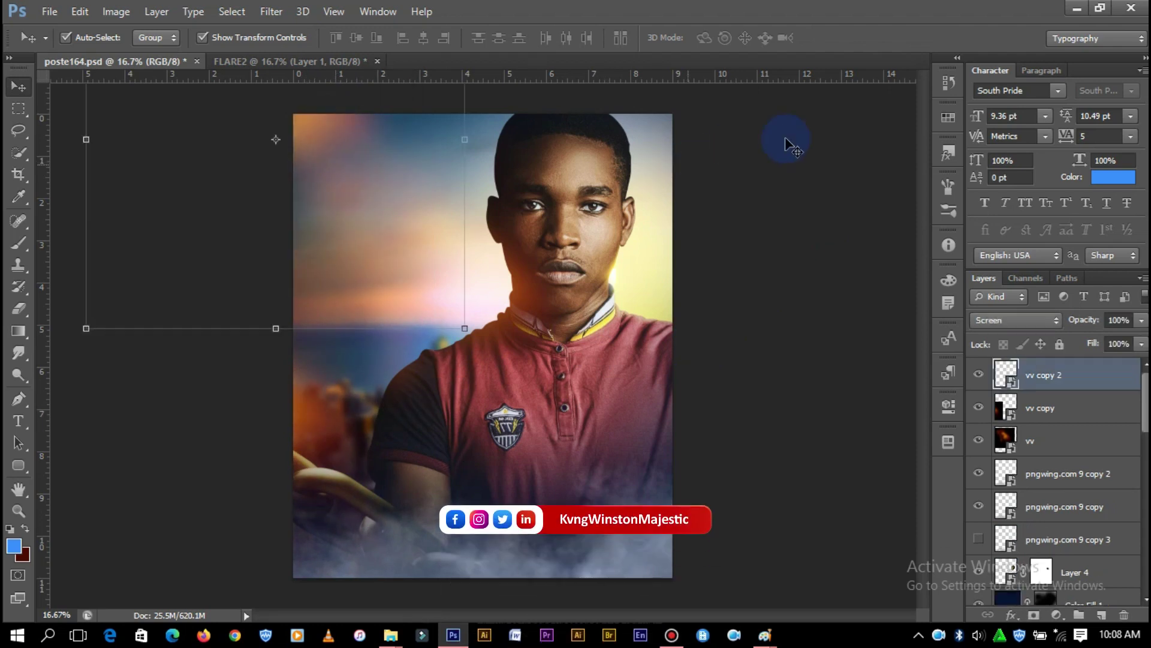
mouse_move(485, 148)
left_mouse_down()
mouse_move(691, 139)
mouse_move(681, 139)
left_mouse_up()
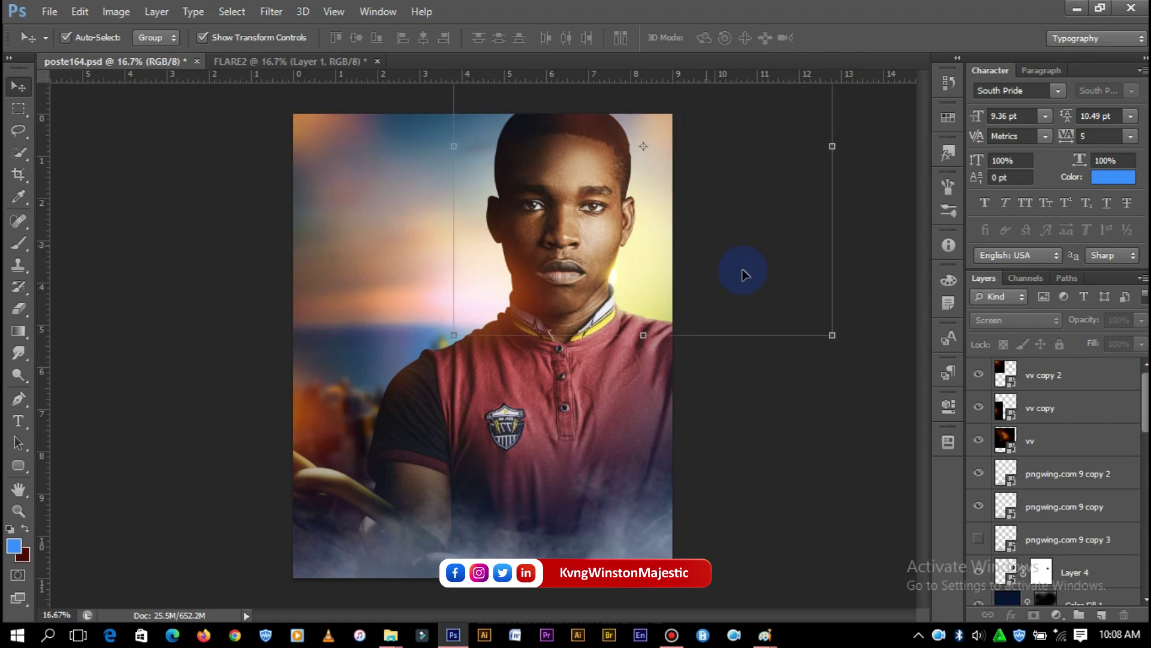
left_click_drag(743, 273, 795, 403)
key("ctrl+minus")
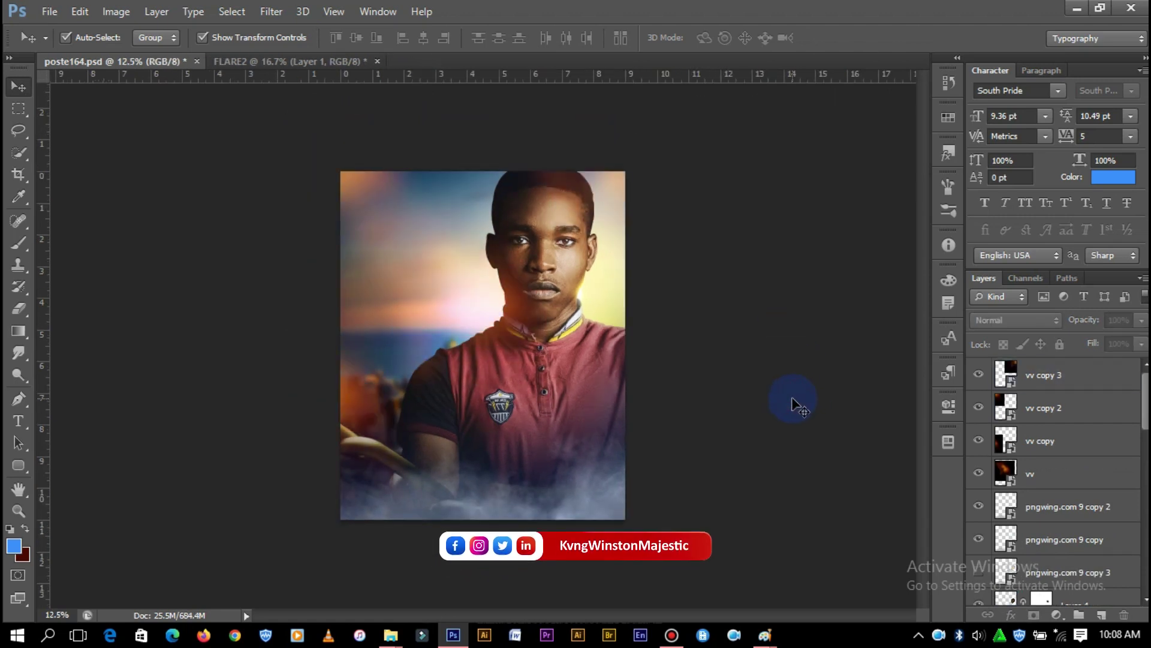
key("ctrl+plus")
key("ctrl+plus")
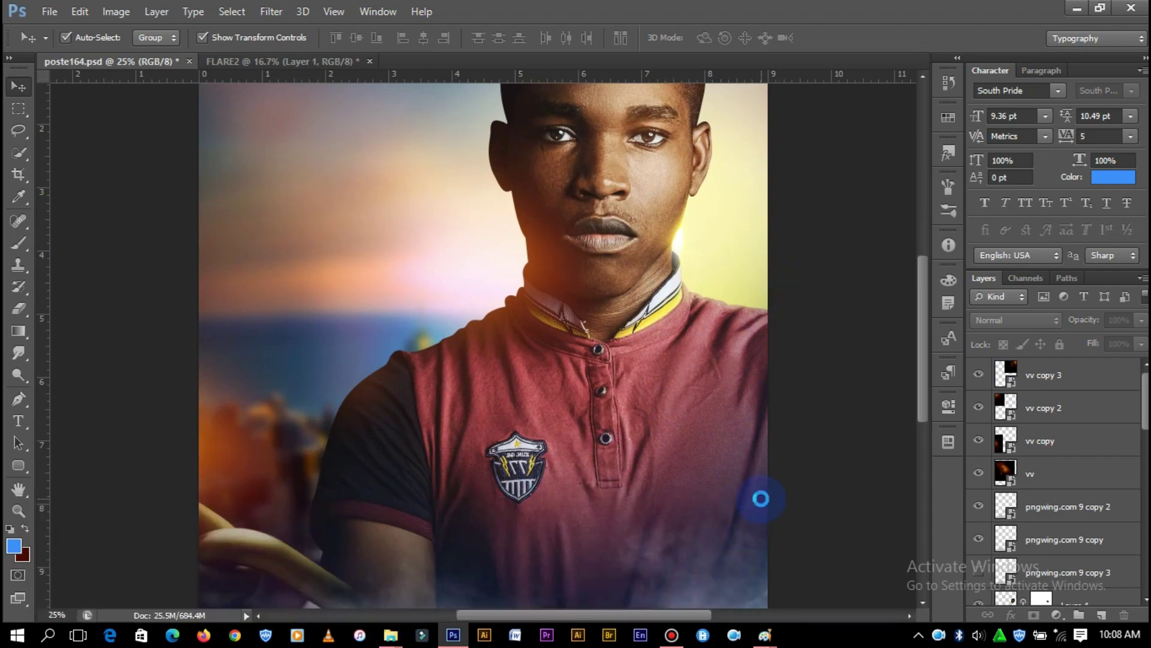
key("ctrl+s")
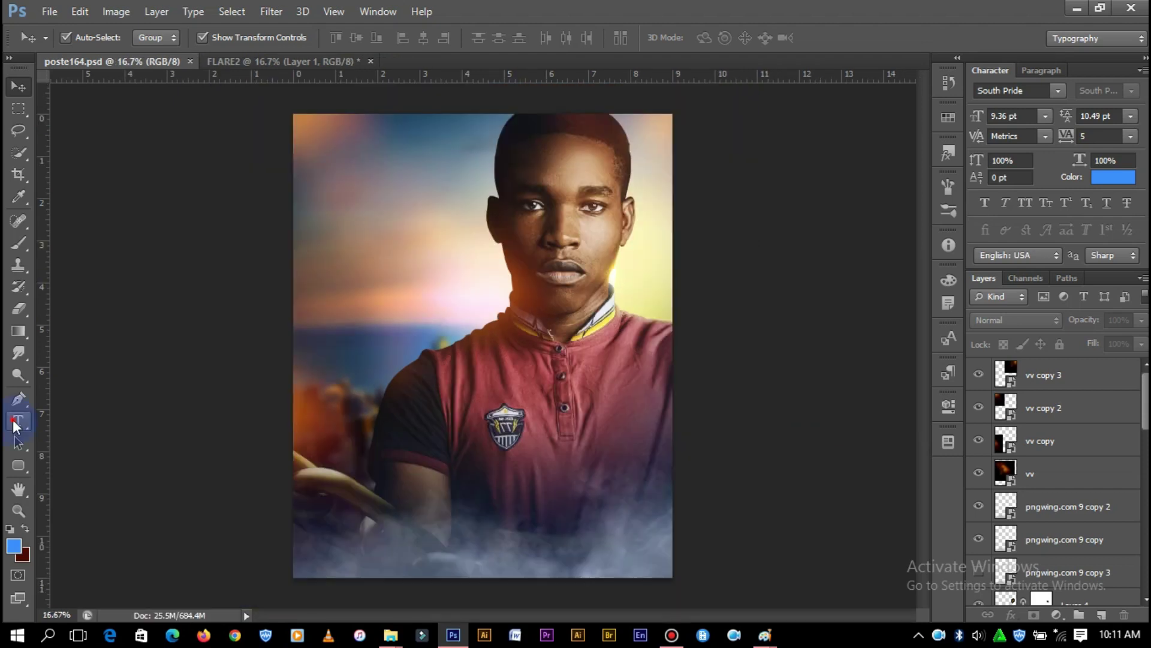
Add a white text layer reading 'Brave' on the lower left of the man's shirt
key("t")
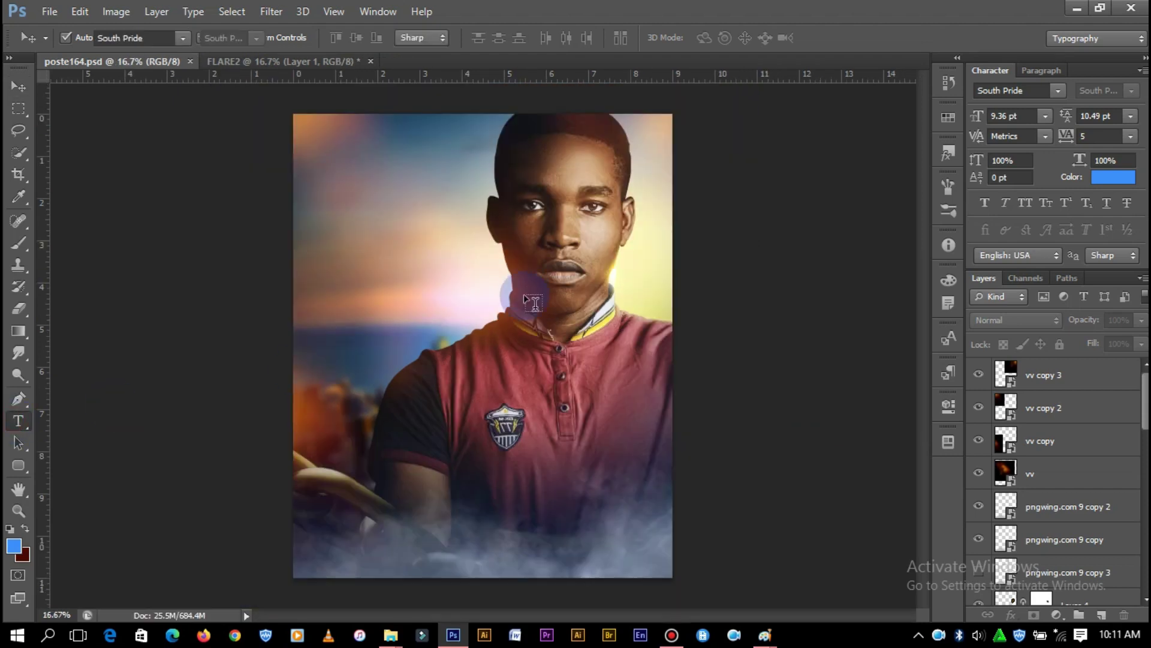
left_click(1121, 177)
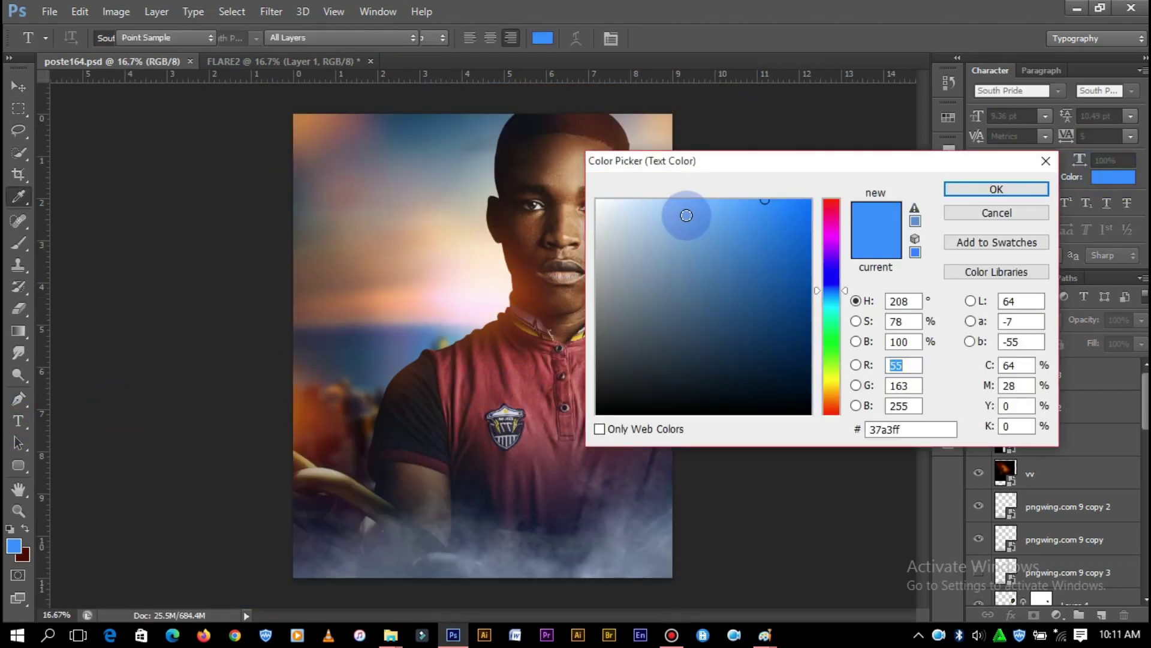
left_click(595, 198)
left_click(1011, 193)
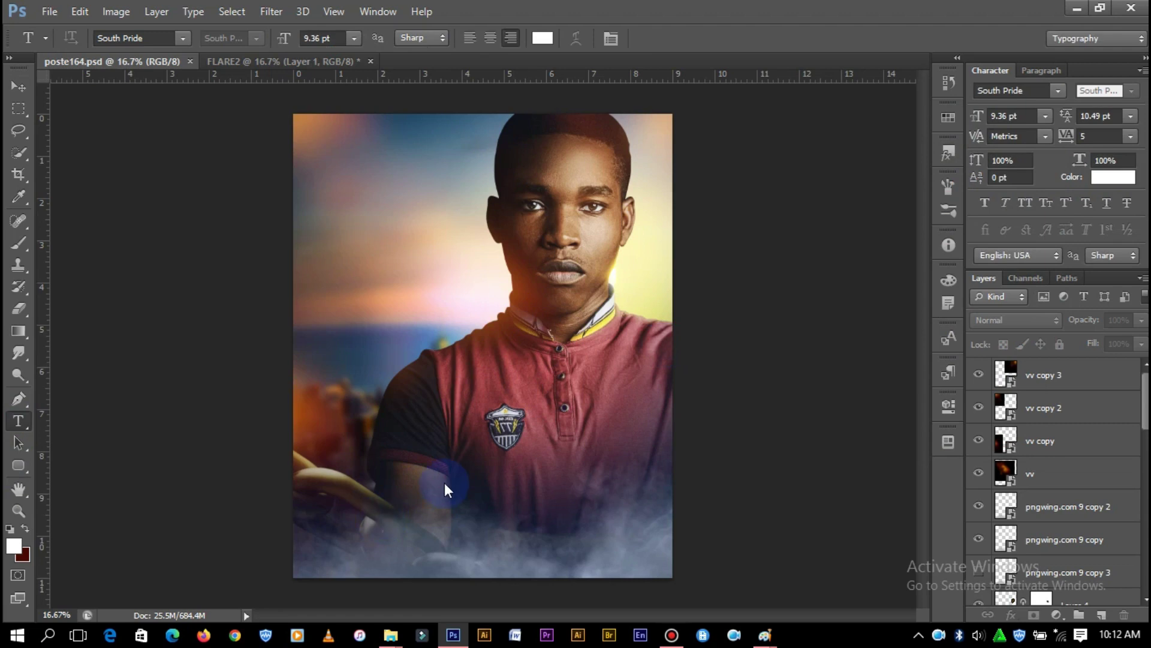
left_click(415, 473)
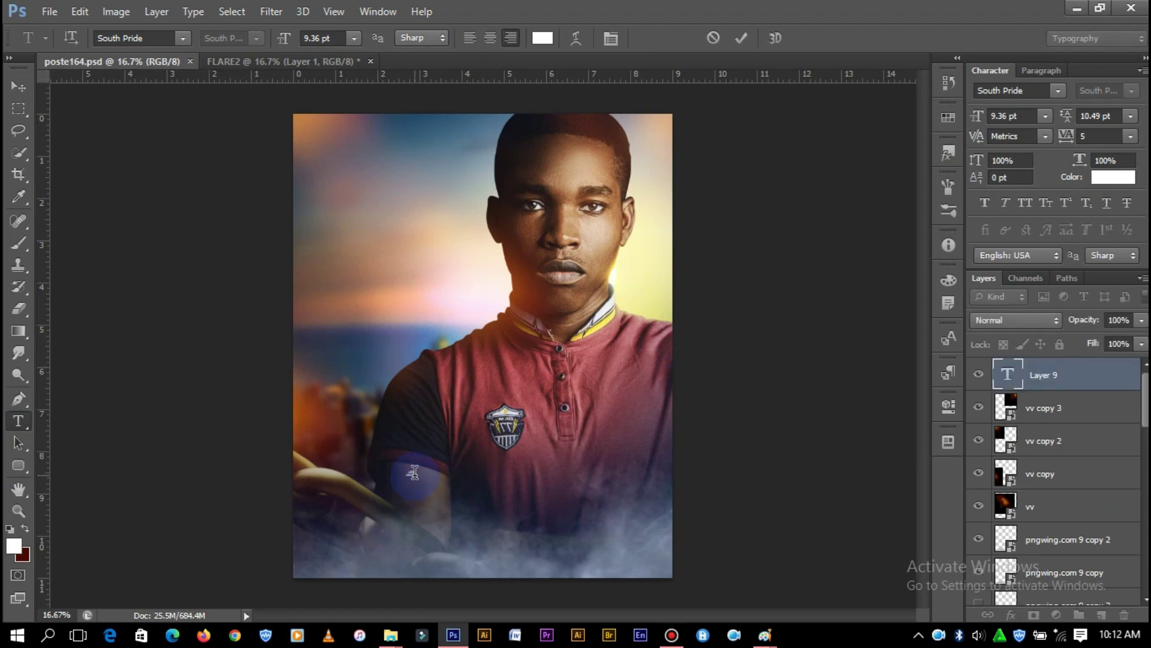
left_click(20, 90)
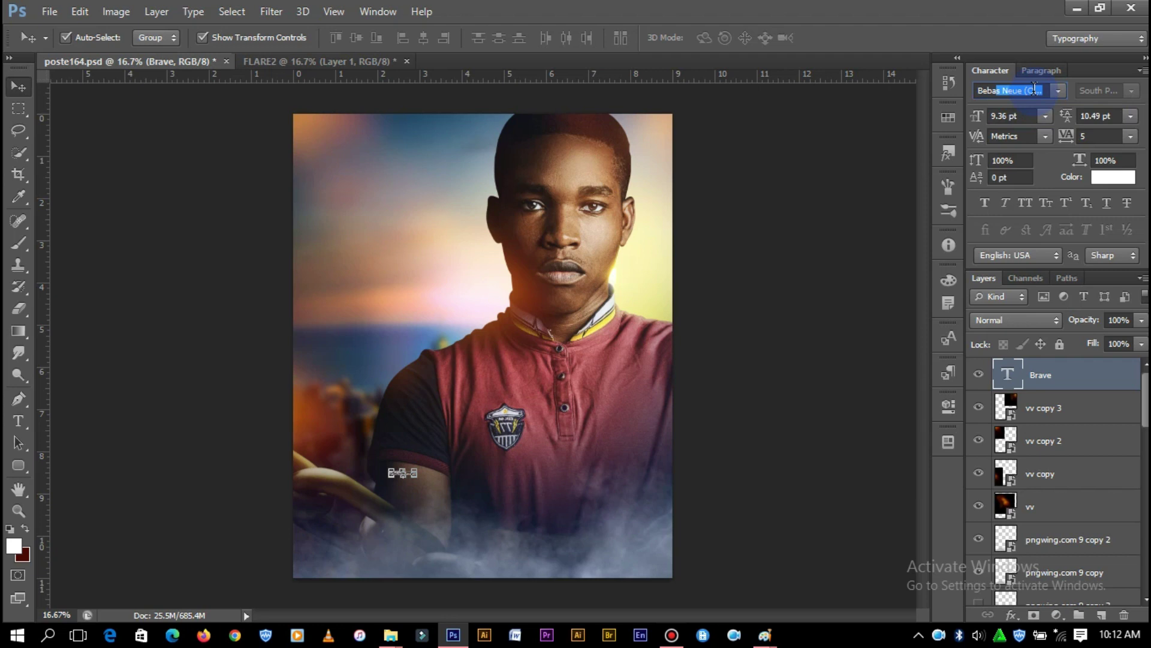
Set the Brave text in Bebas Neue, enlarge it and move it up and right across the shirt
left_click(463, 455)
key("ctrl+t")
left_click_drag(419, 468, 502, 424)
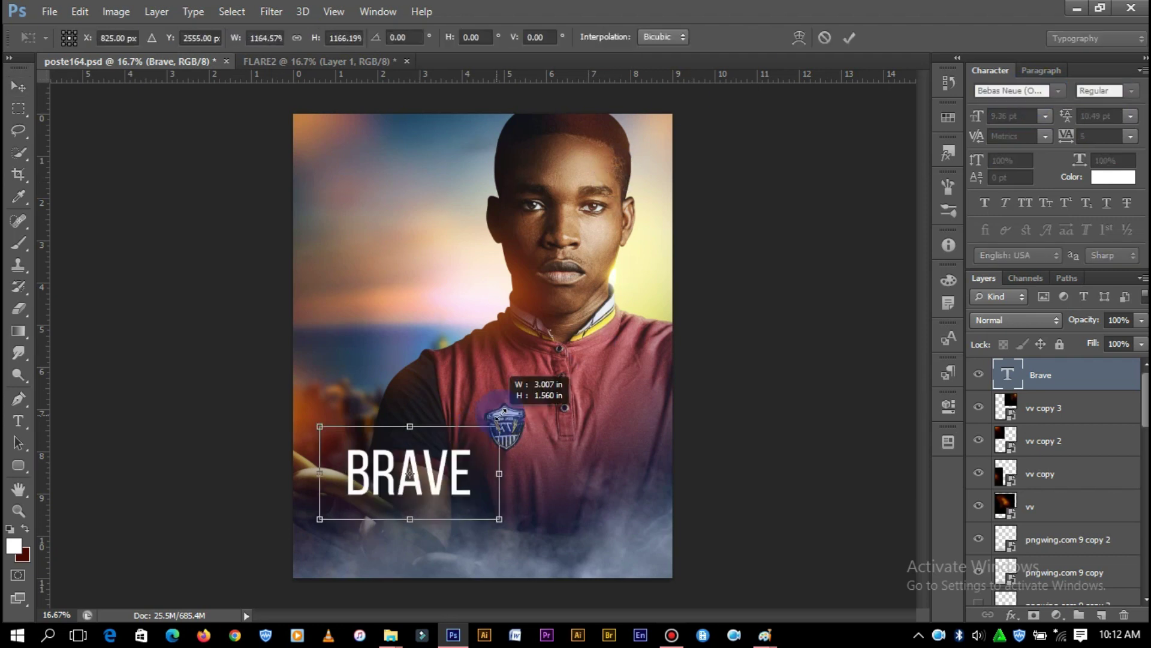
left_click(852, 45)
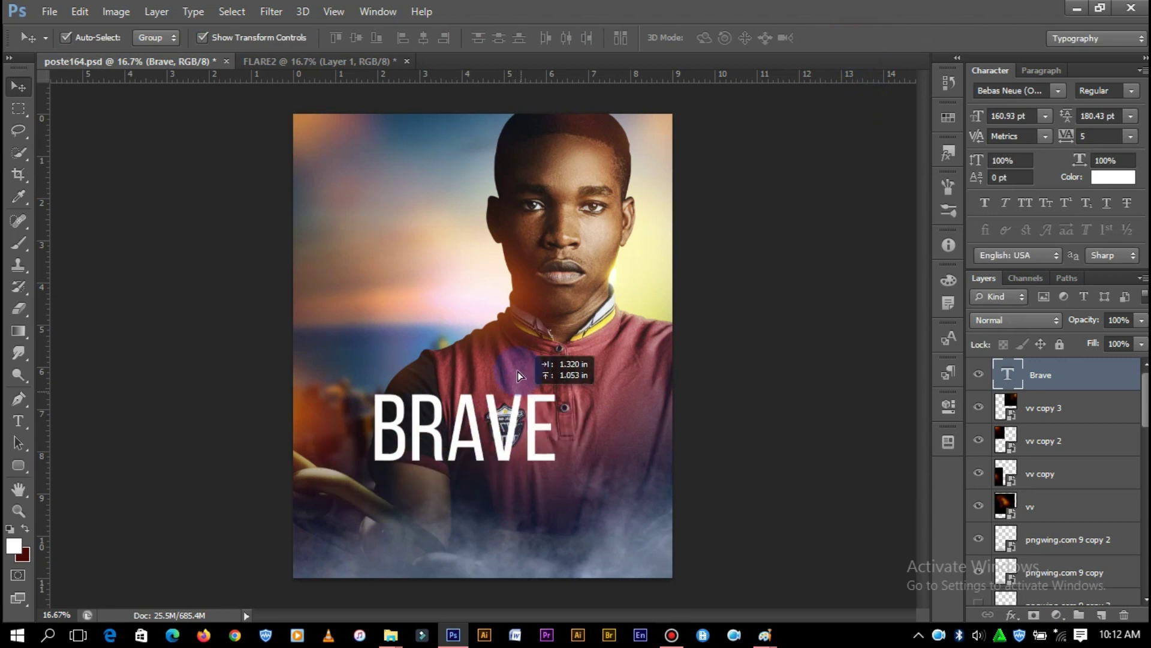
left_click_drag(456, 475, 540, 449)
Adjust the title's letter spacing, make it Bold, and shrink it to about half size
left_click(1131, 137)
left_click(1087, 274)
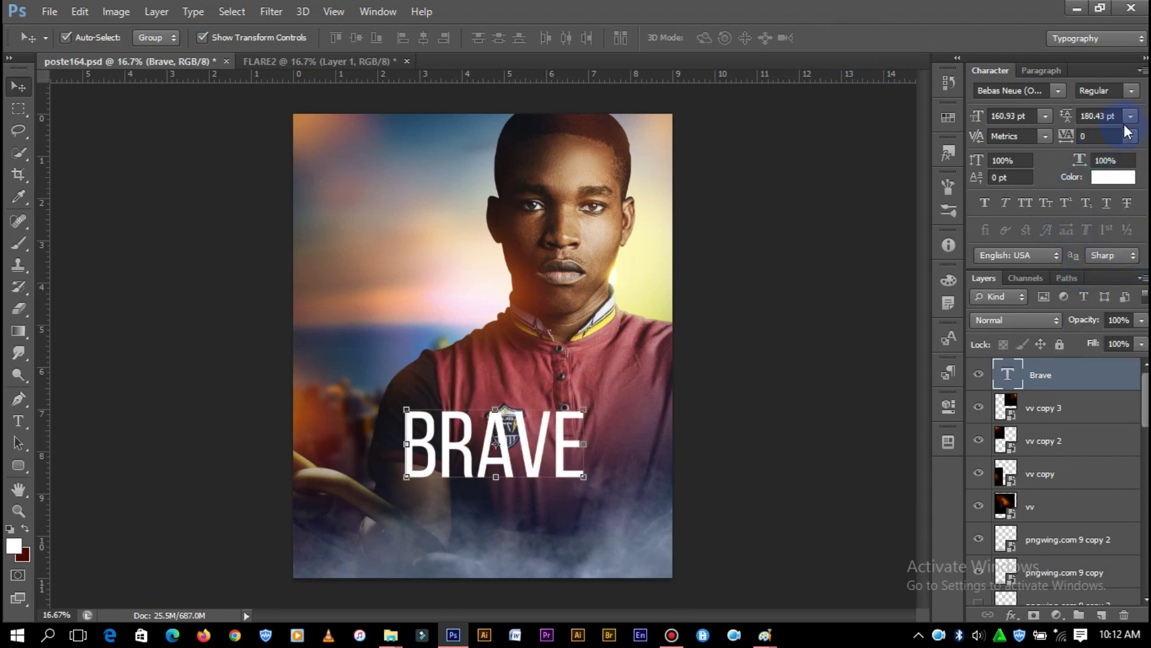
left_click(1143, 90)
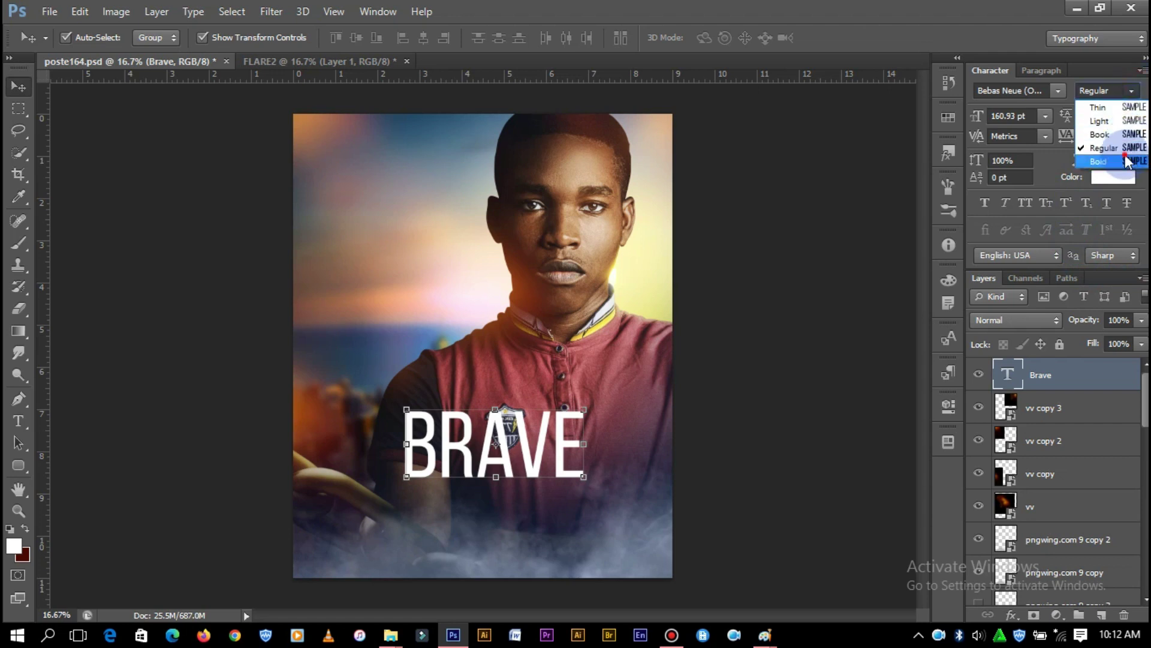
left_click(1103, 99)
mouse_move(586, 417)
left_mouse_down()
mouse_move(556, 422)
mouse_move(437, 196)
mouse_move(445, 202)
left_mouse_up()
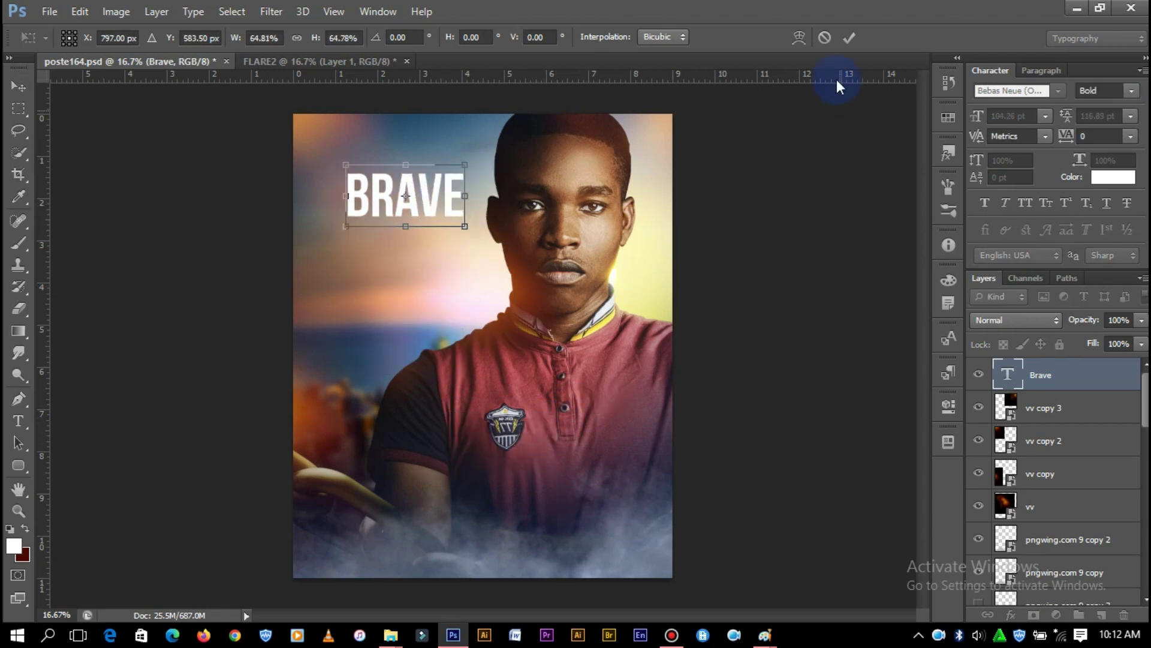
left_click(850, 40)
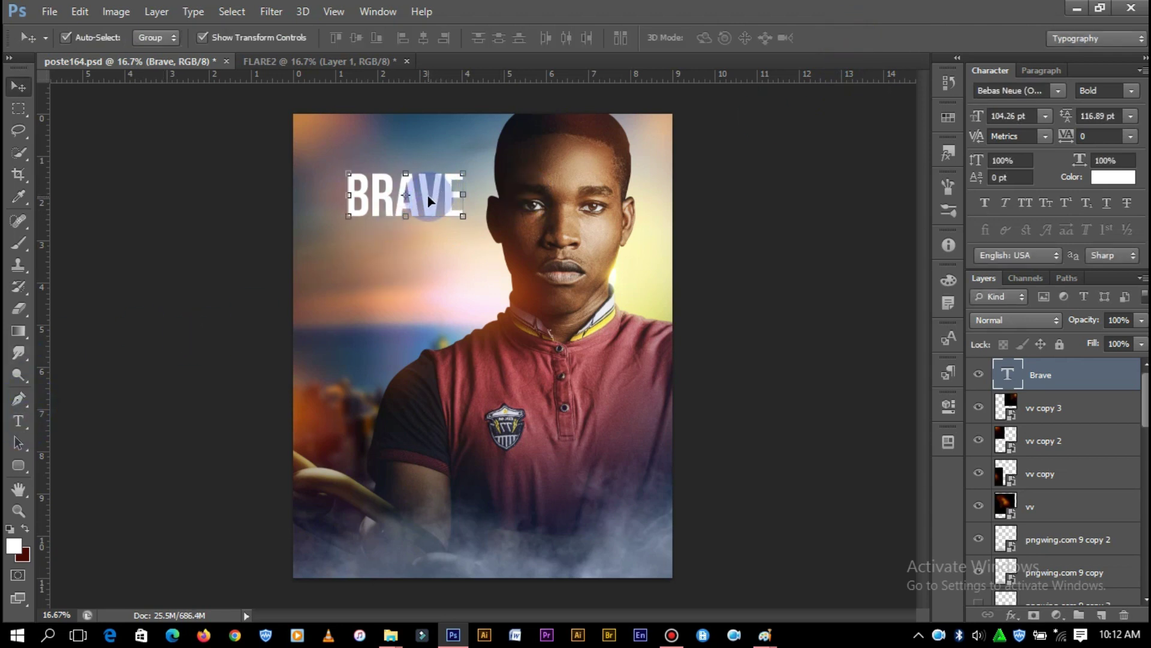
left_click_drag(425, 198, 424, 212)
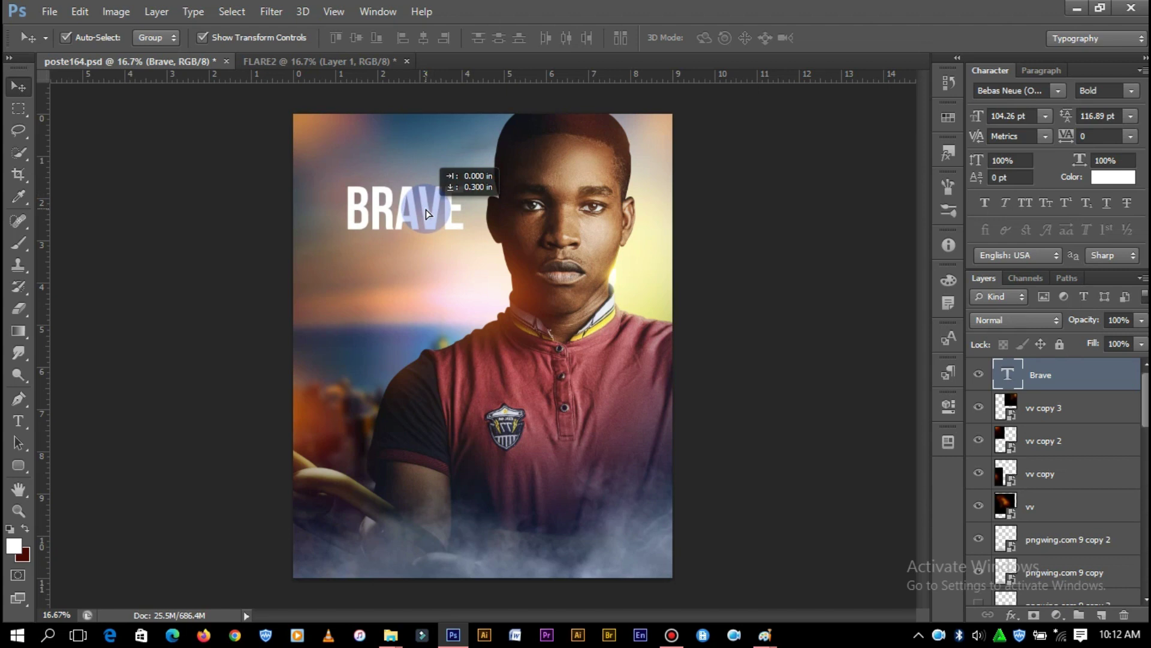
left_click(746, 145)
Break the title into two lines, BRA over VEN, and move it left and down
left_click(30, 421)
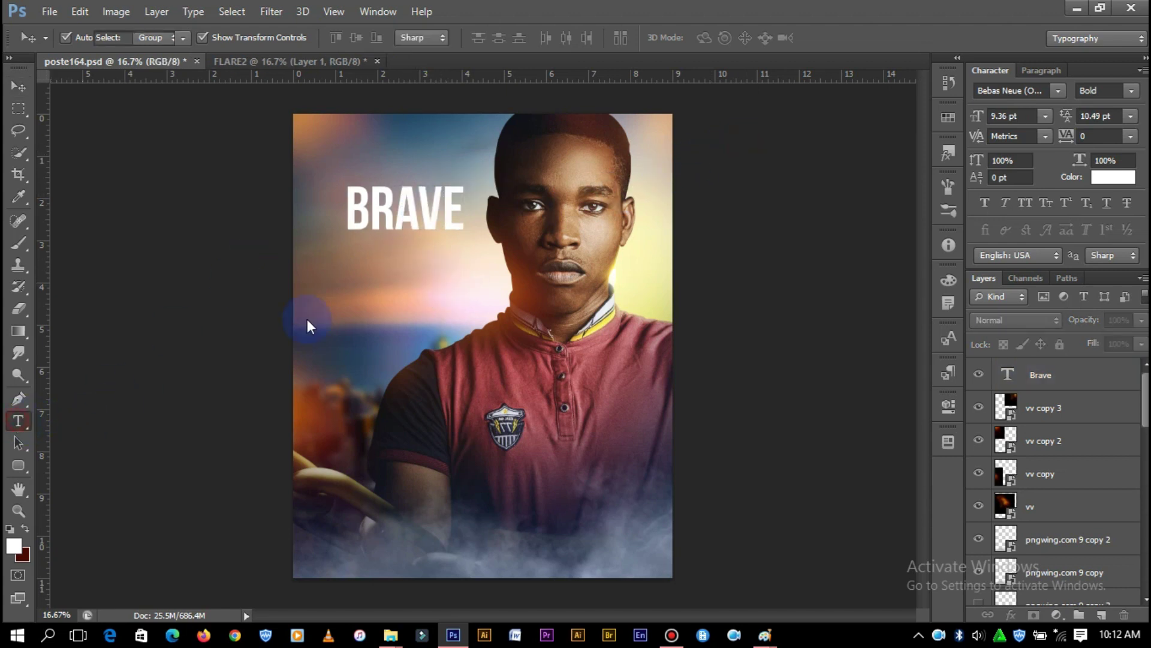
left_click(426, 205)
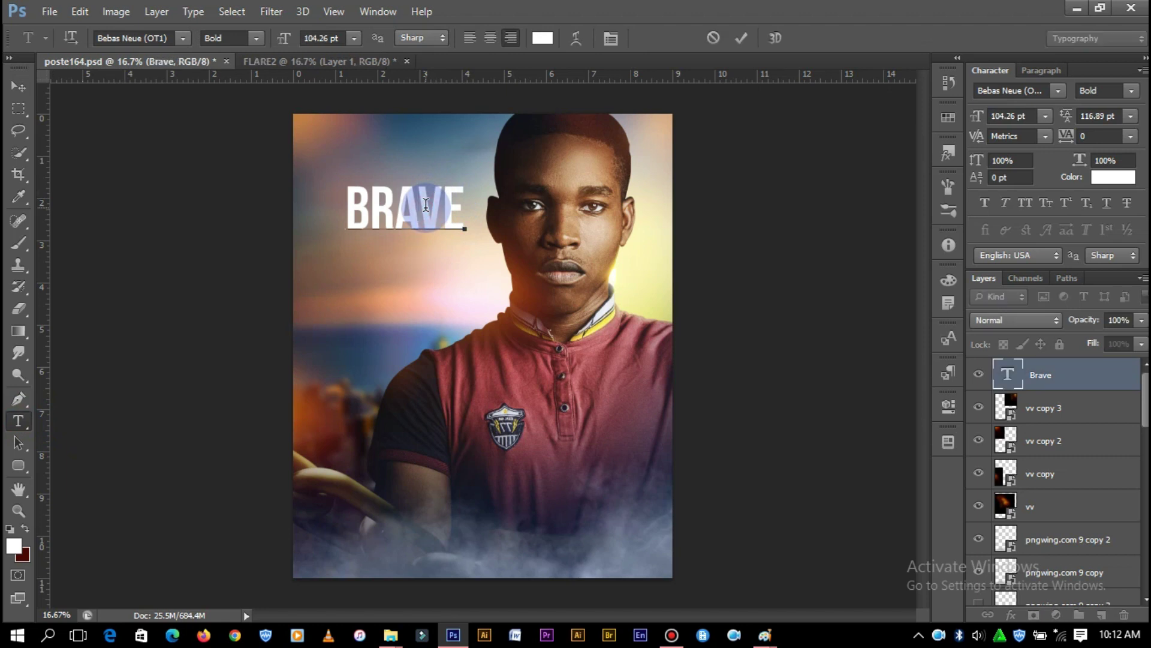
key("Return")
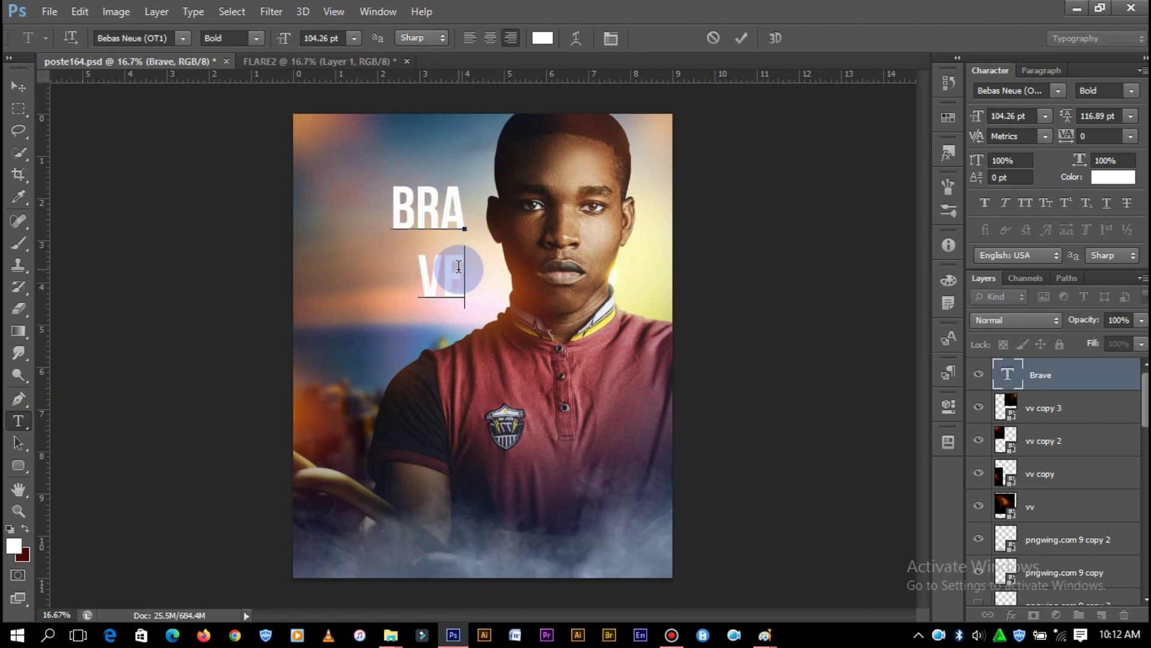
type("N")
left_click(18, 86)
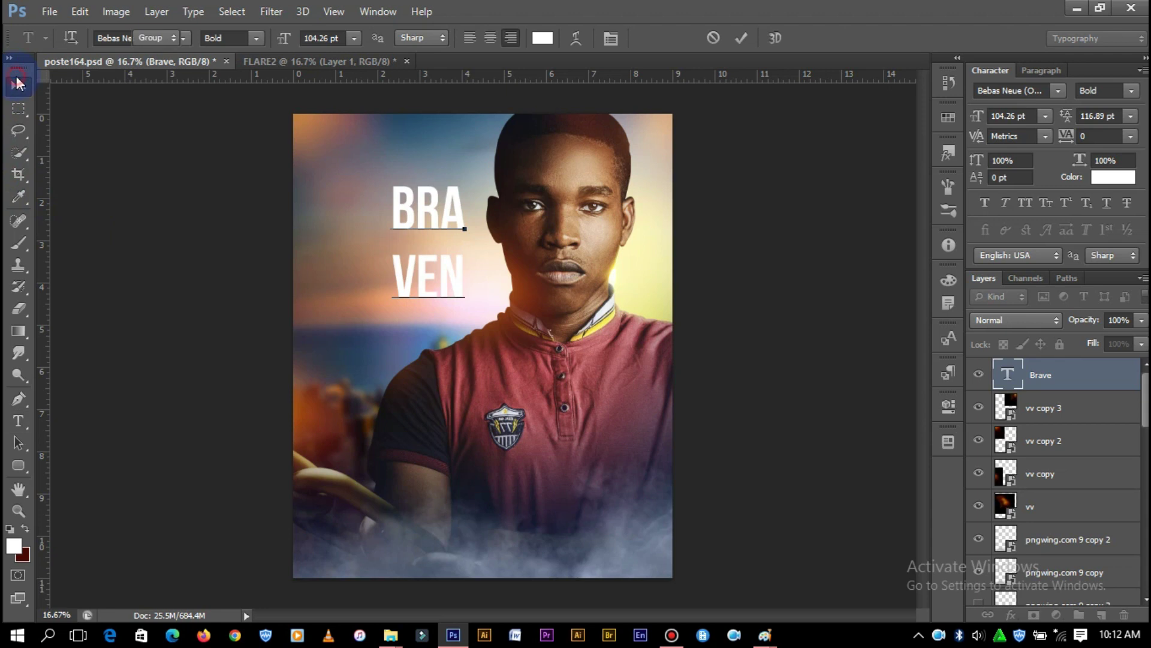
left_click_drag(449, 271, 417, 283)
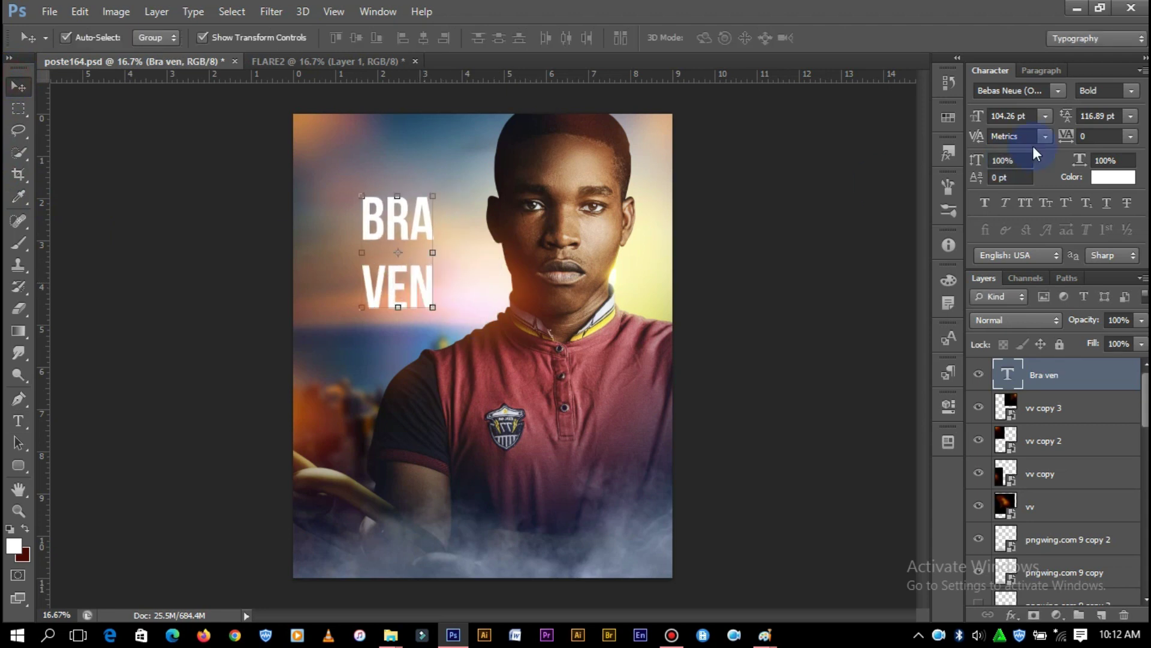
Tighten the line spacing and enlarge the two-line title to about 150%, 153 pt
left_click_drag(1064, 117, 1053, 112)
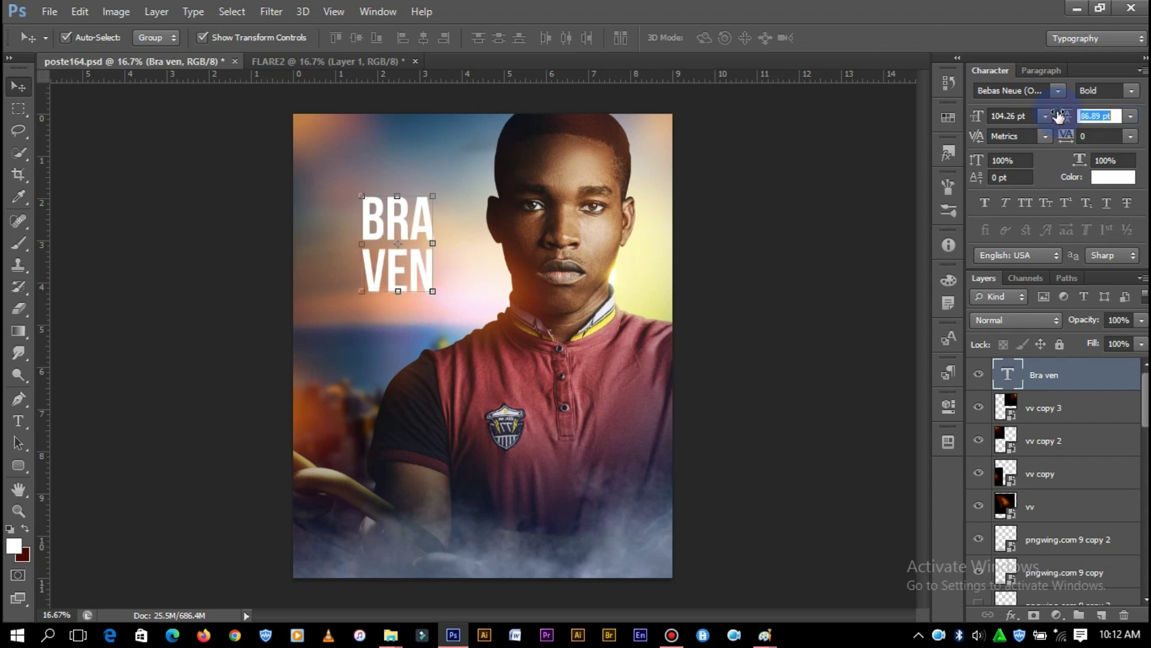
left_click_drag(1057, 112, 1060, 115)
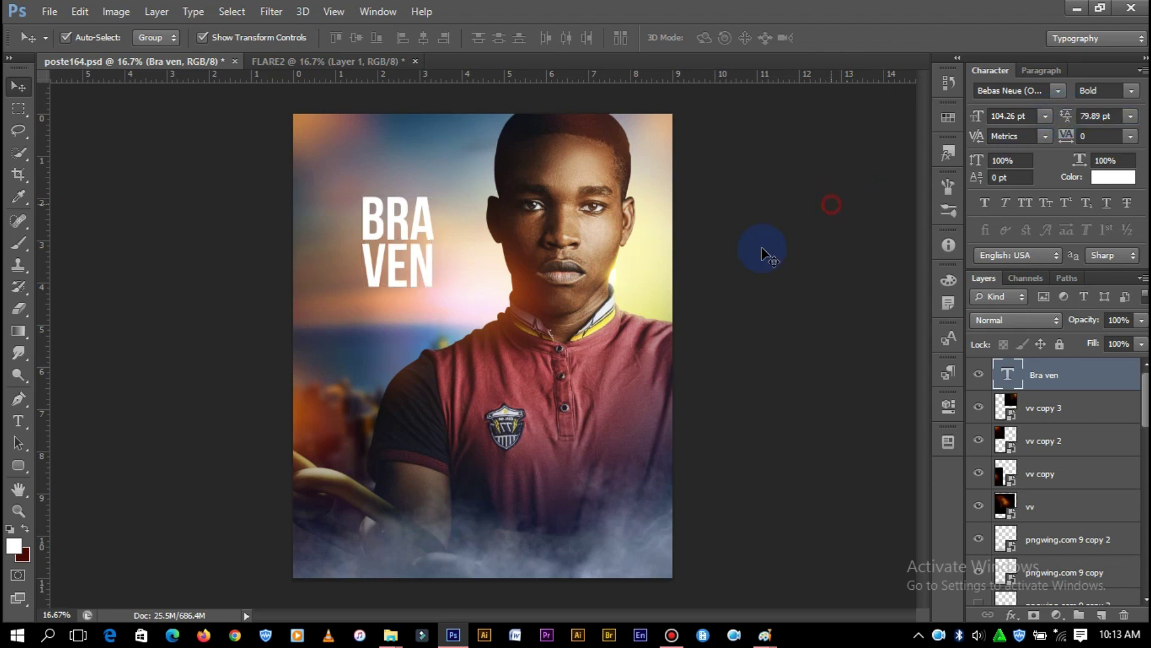
key("ctrl+t")
left_click_drag(436, 191, 459, 174)
left_click(850, 38)
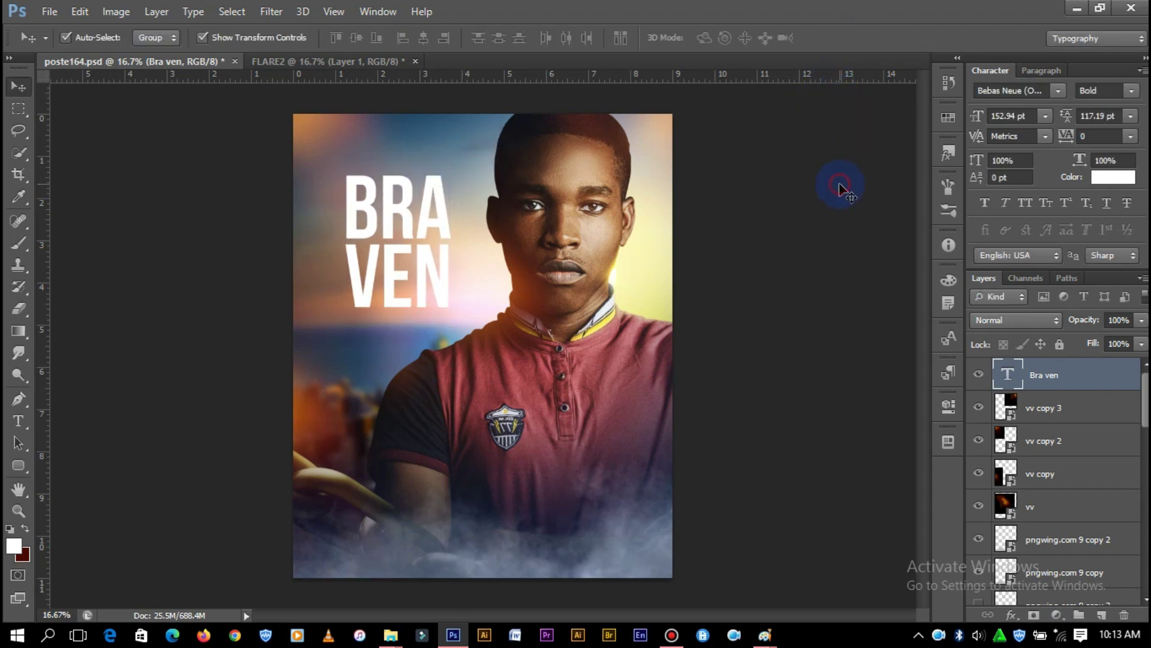
left_click(1083, 389)
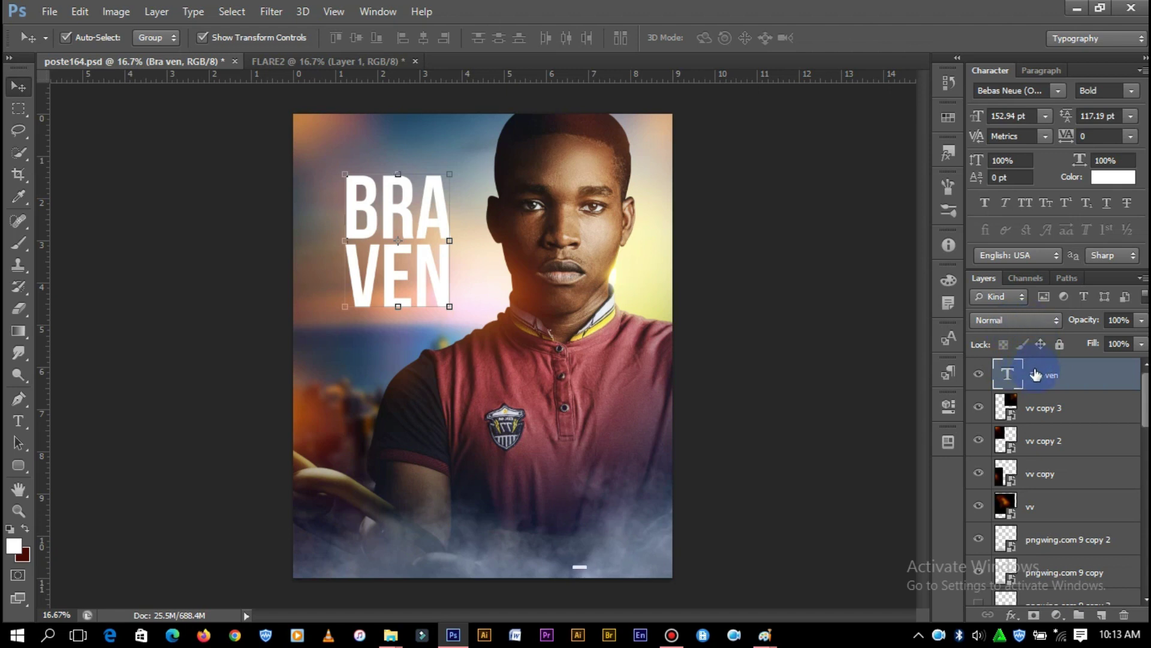
Try Overlay, then settle on Difference blending for the BRA VEN title layer
left_click(1008, 319)
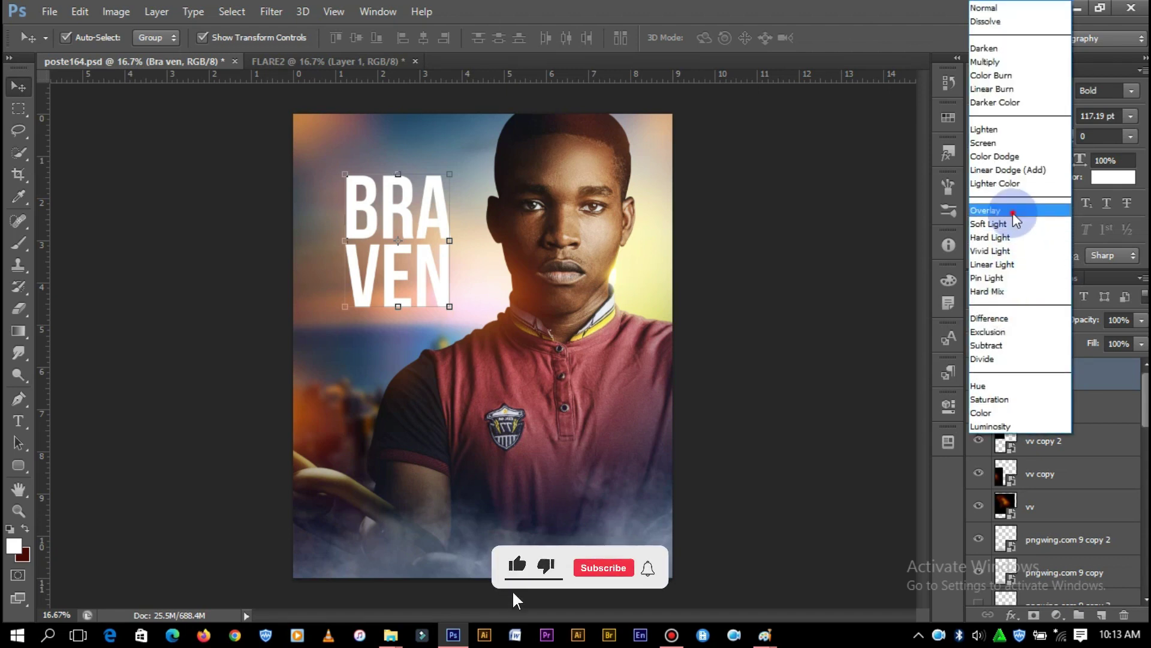
left_click(1014, 213)
left_click(1017, 318)
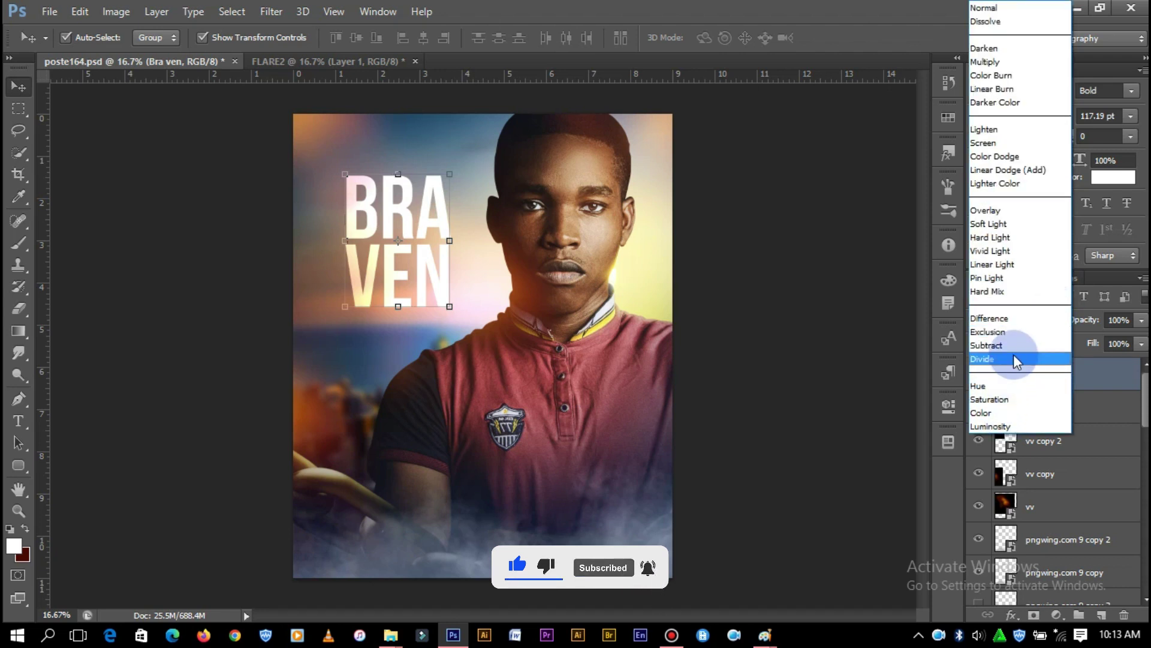
left_click(1016, 319)
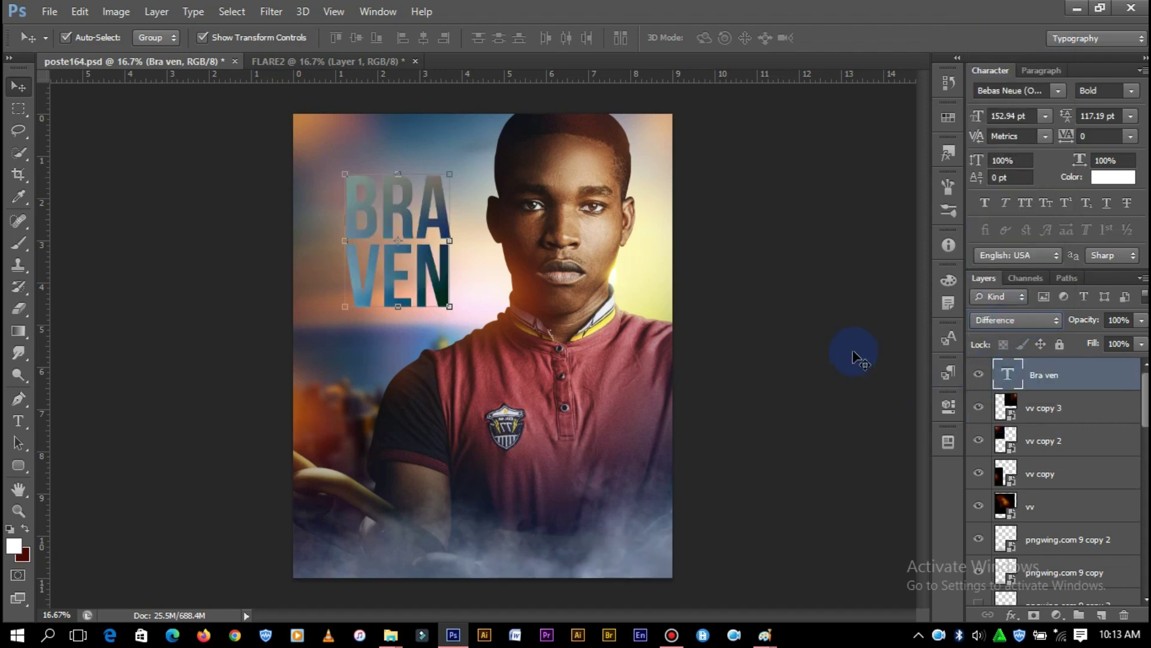
left_click(860, 300)
left_click(436, 210)
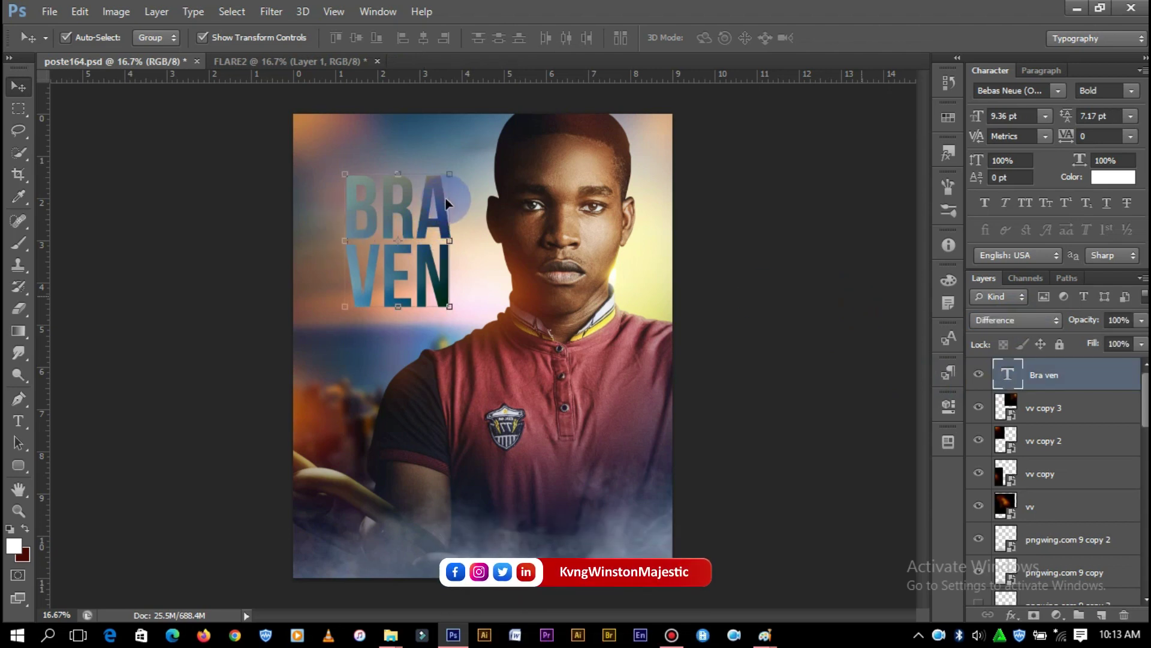
Duplicate the title layer and set the copy back to Normal blending
left_click_drag(1054, 393, 1054, 395)
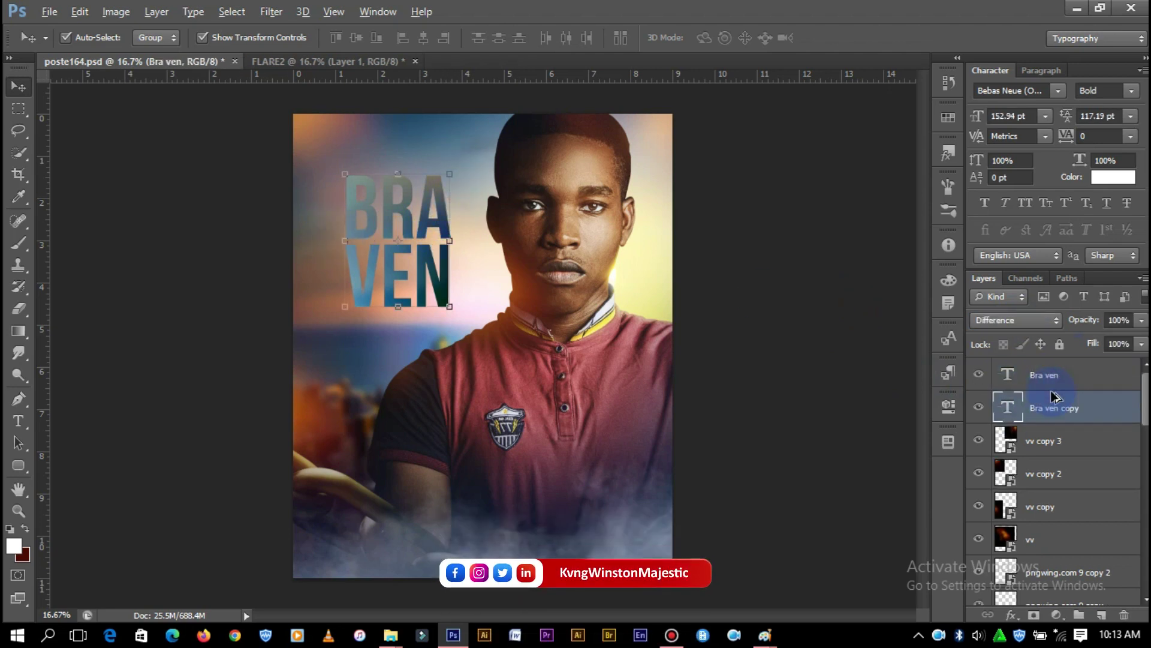
left_click(1015, 319)
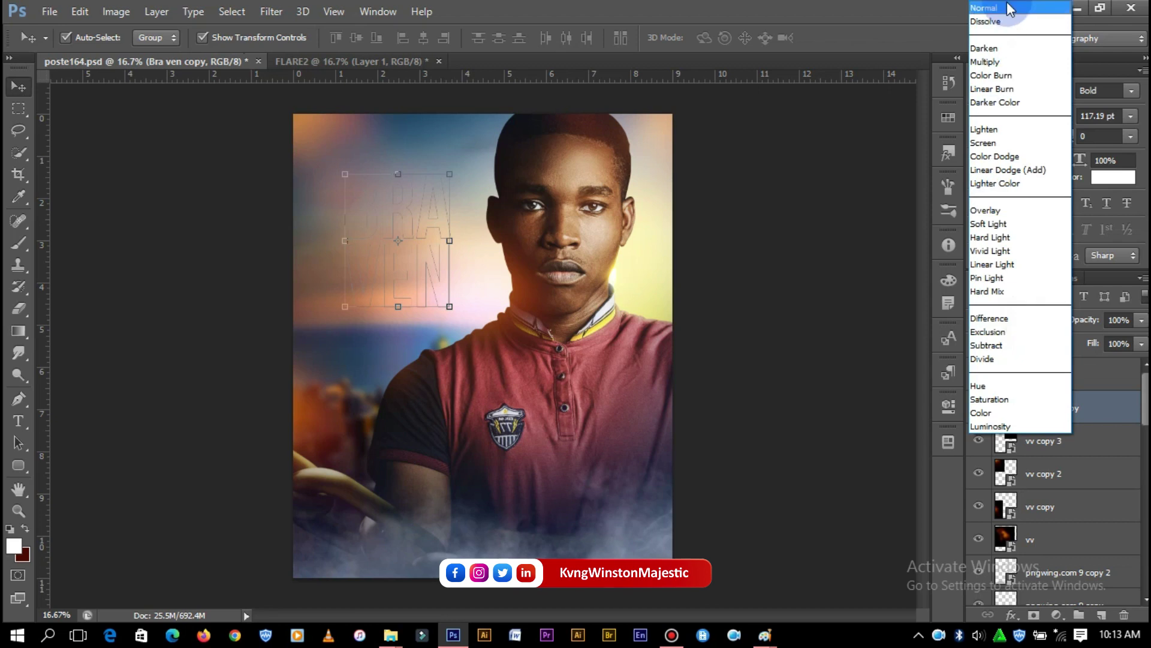
left_click(996, 12)
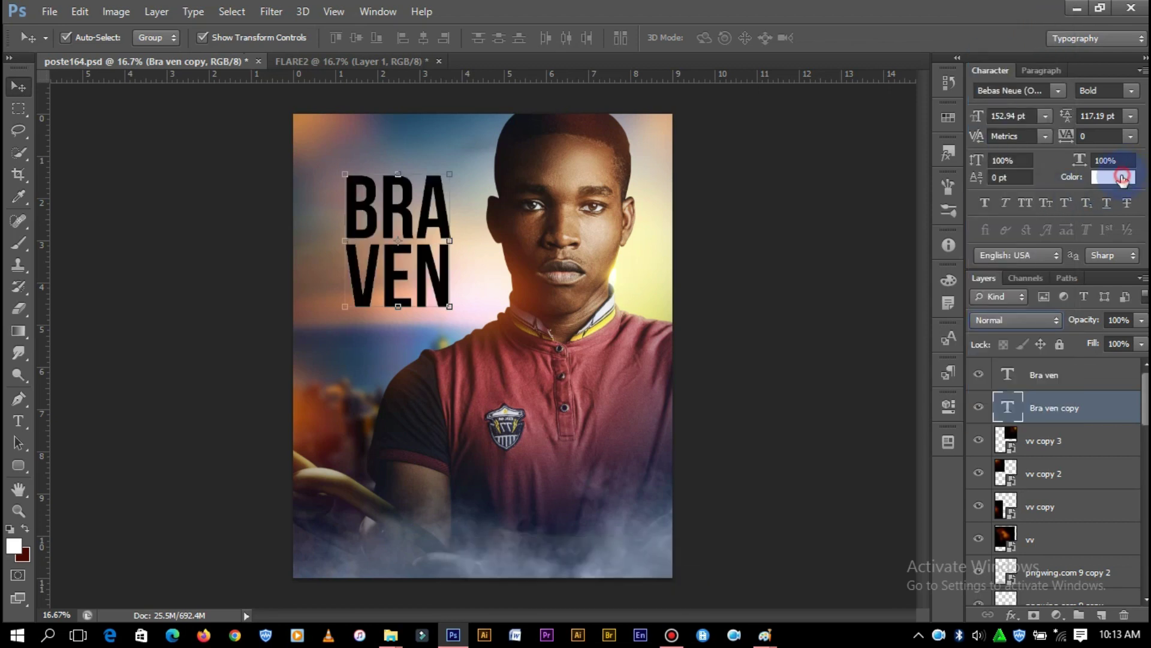
Colour the title copy a bright, saturated yellow (#ffba00)
left_click(1114, 177)
left_click_drag(838, 370, 835, 387)
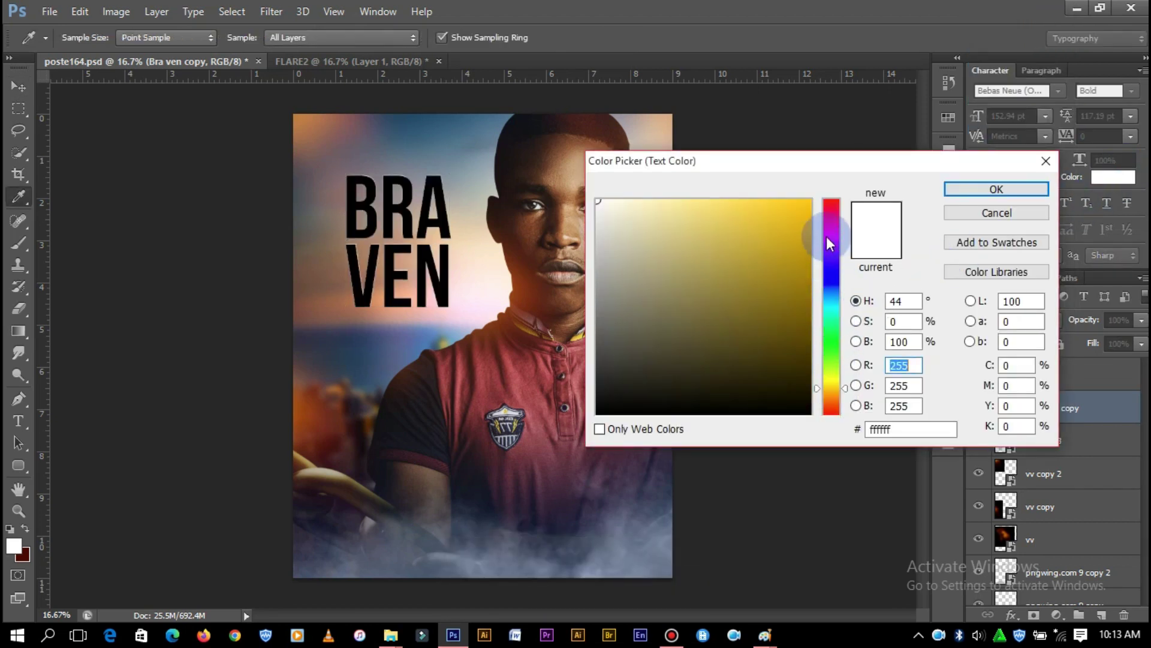
left_click(809, 214)
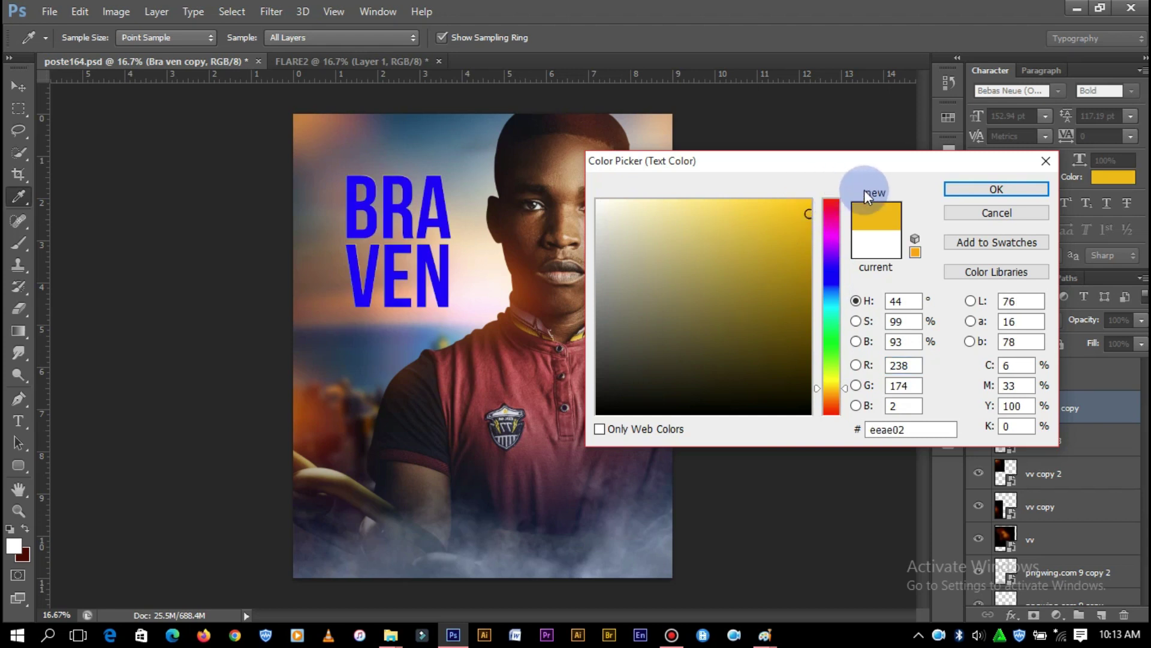
left_click_drag(809, 208, 830, 193)
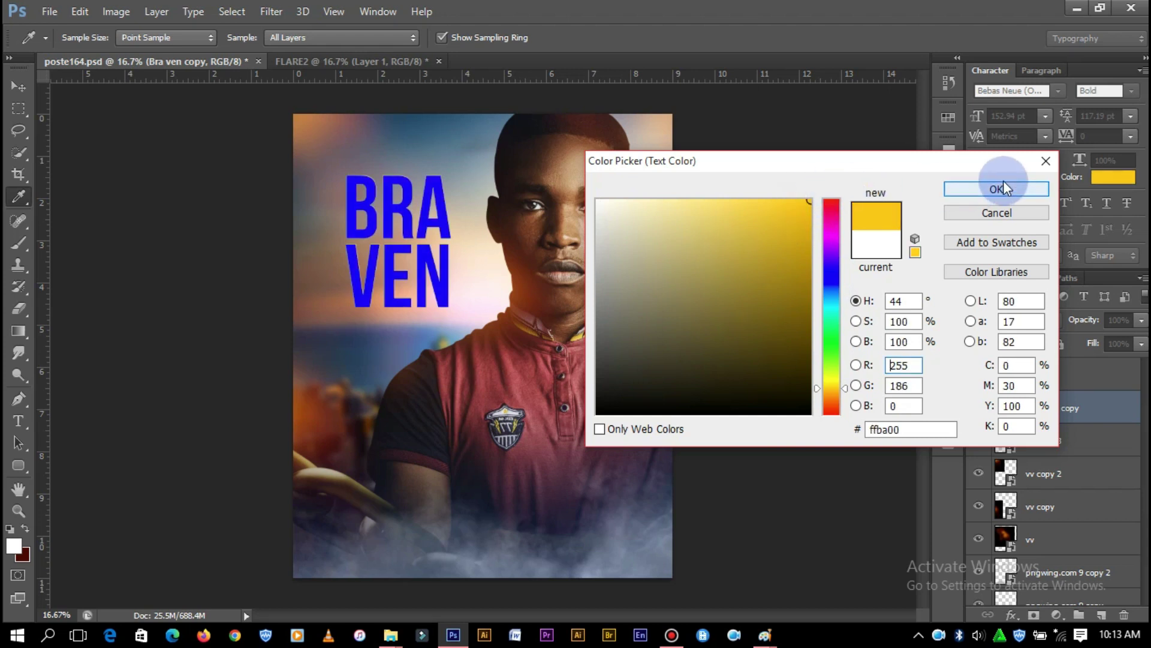
left_click(1005, 189)
left_click(1043, 407)
left_click(1054, 381)
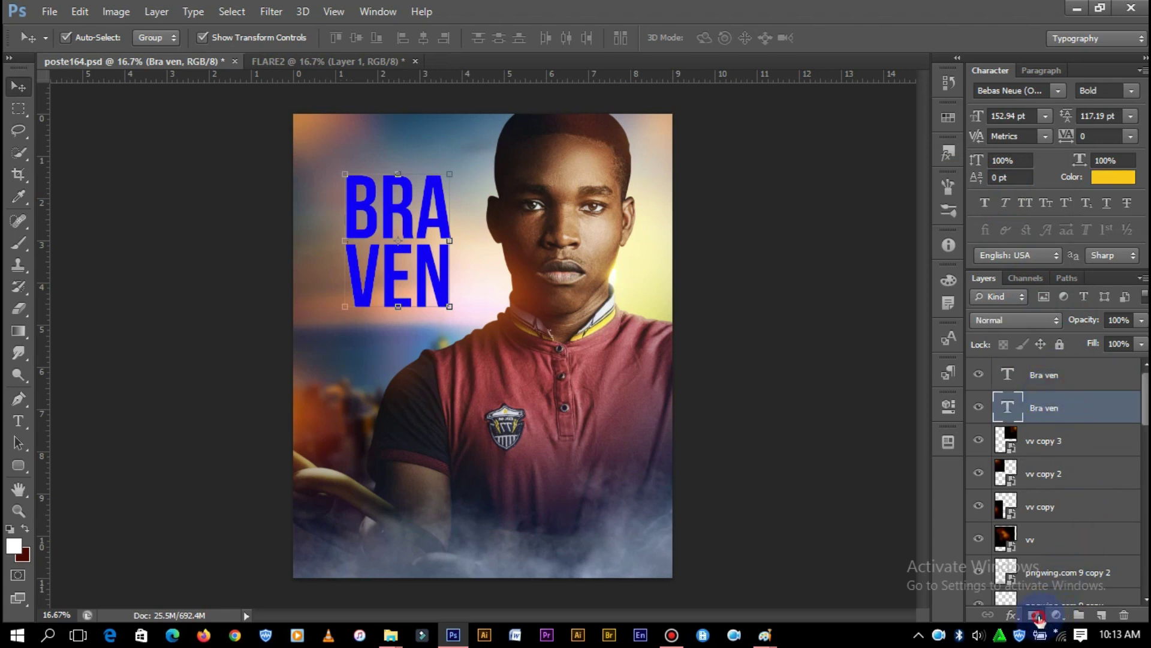
Erase the yellow copy over the VEN letters with a large soft brush of about 1289 px
left_click(8, 309)
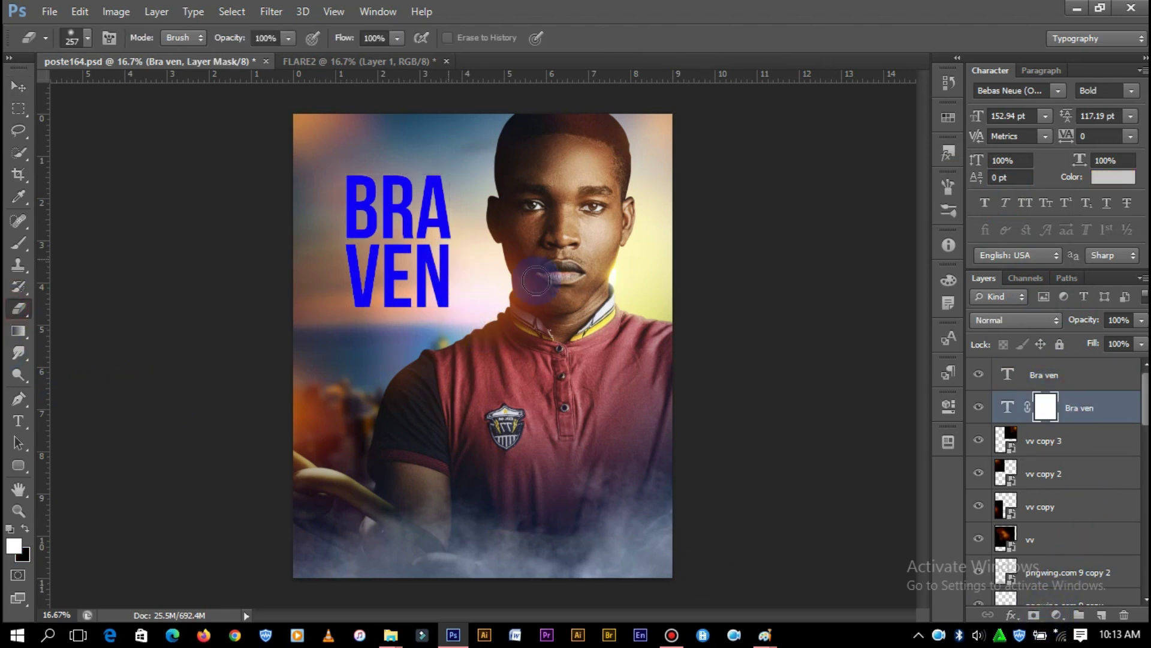
right_click(443, 303)
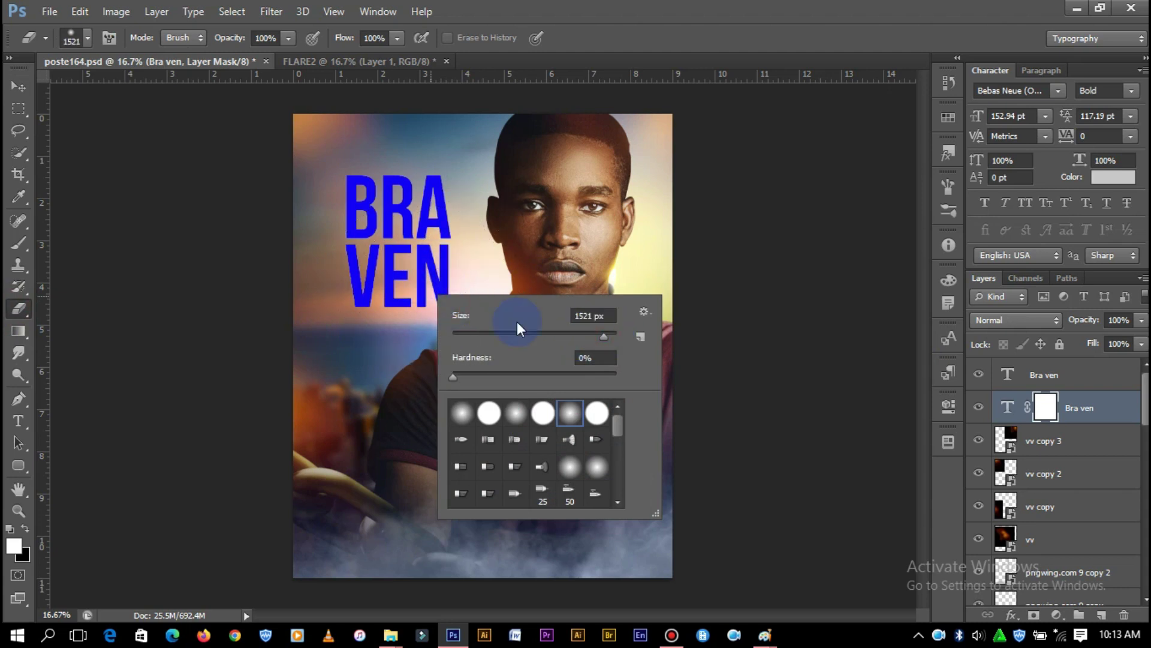
left_click_drag(600, 337, 607, 337)
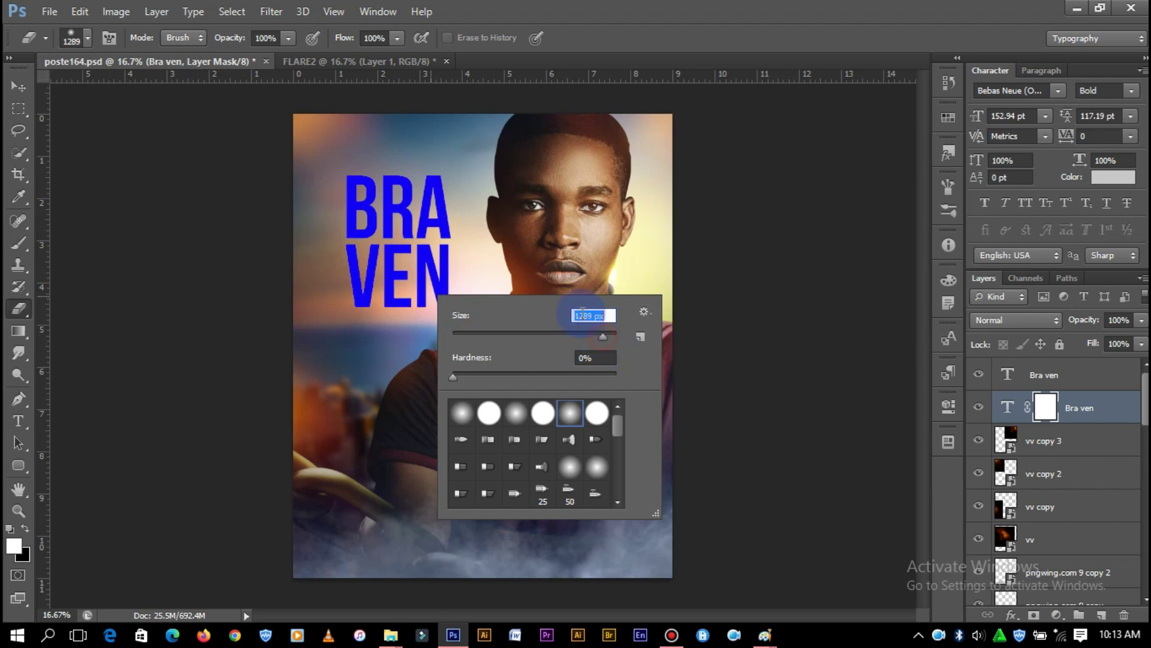
left_click(436, 297)
left_click_drag(412, 309, 386, 313)
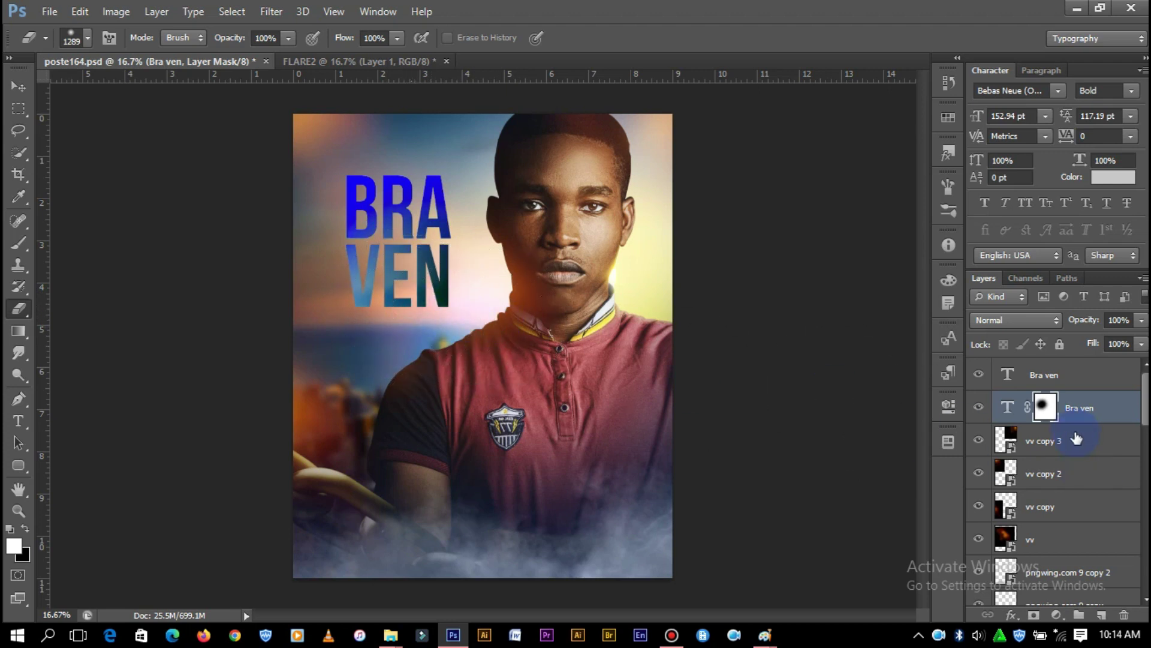
left_click(1046, 384)
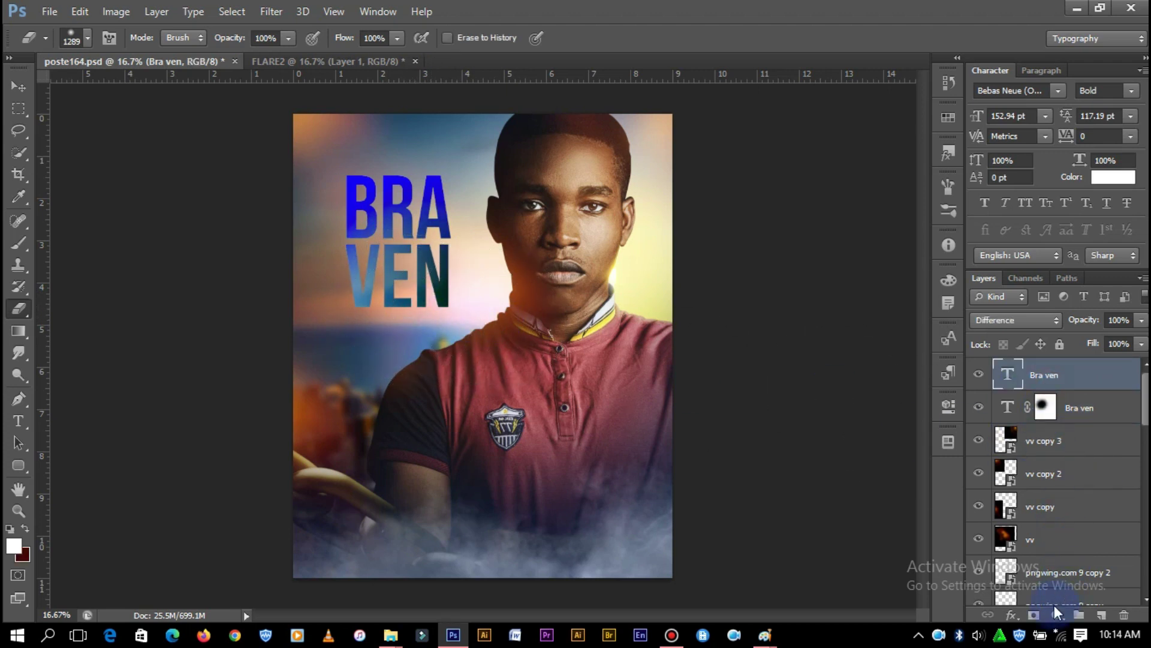
Add a mask to the top title layer and fade the BRA letters with a larger soft eraser
left_click(1031, 613)
left_click(361, 161)
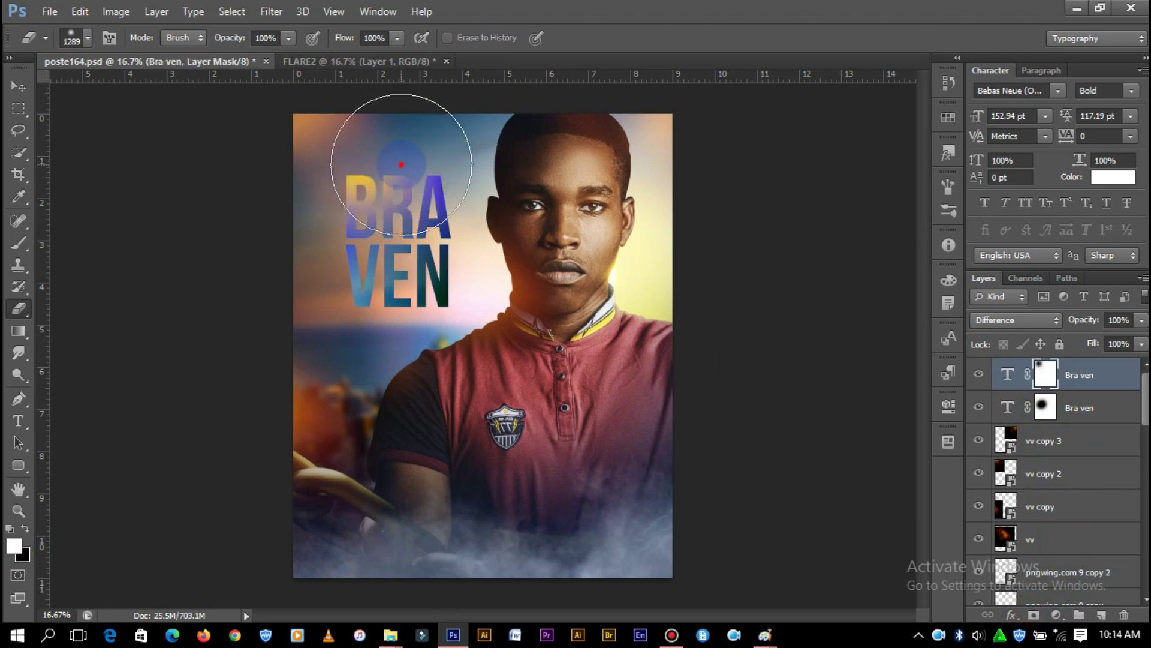
left_click_drag(401, 165, 399, 134)
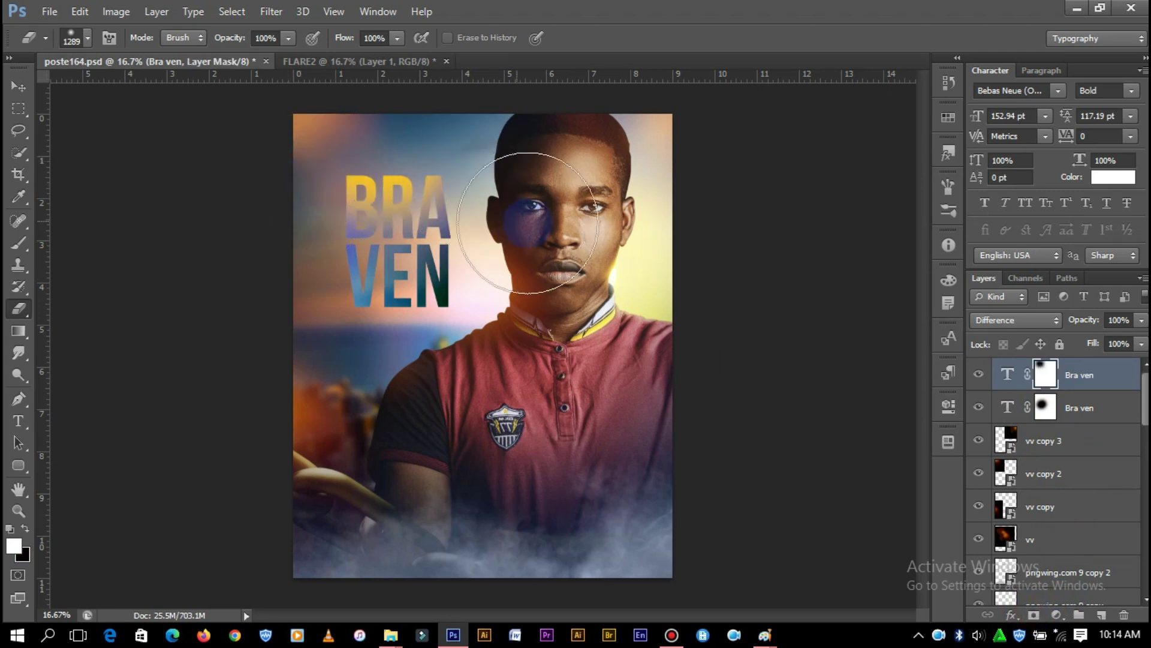
right_click(652, 275)
left_click_drag(701, 265, 706, 265)
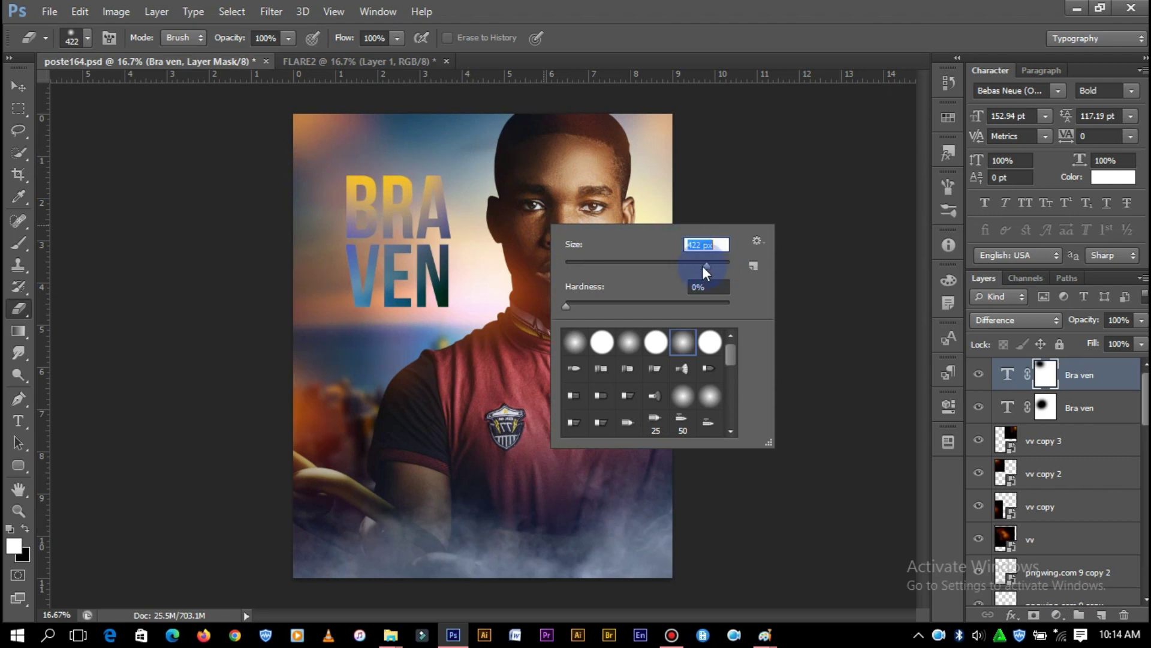
key("Return")
left_click_drag(355, 218, 416, 211)
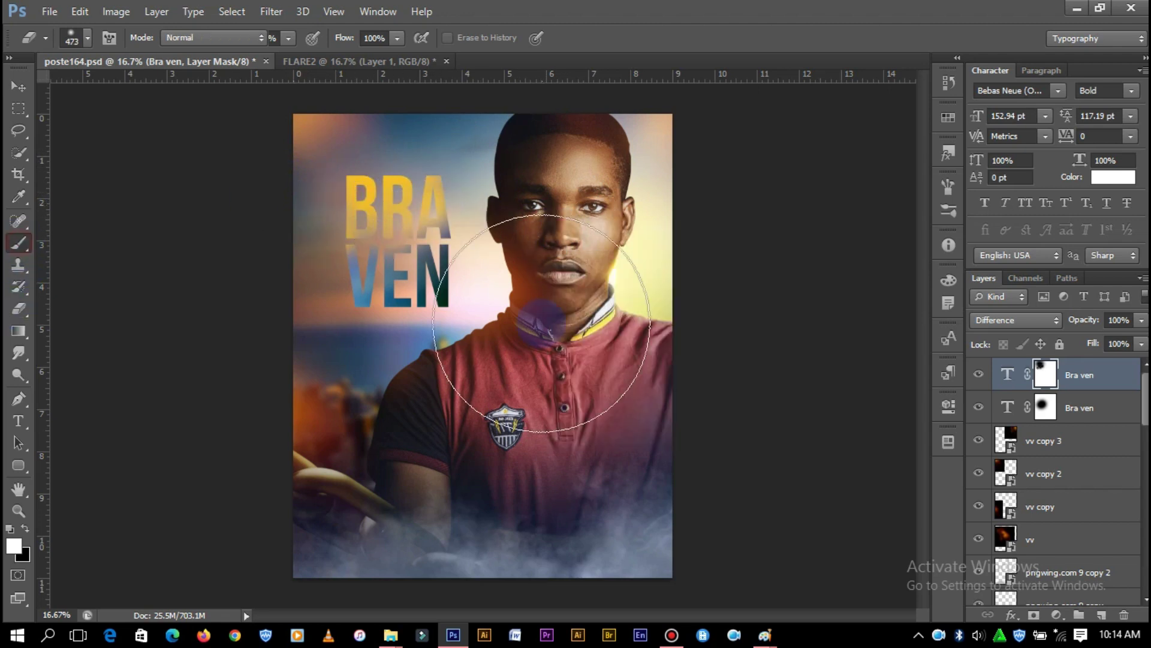
Paint the VEN letters back in on the lower Bra ven layer's mask
key("b")
right_click(540, 289)
left_click(1045, 407)
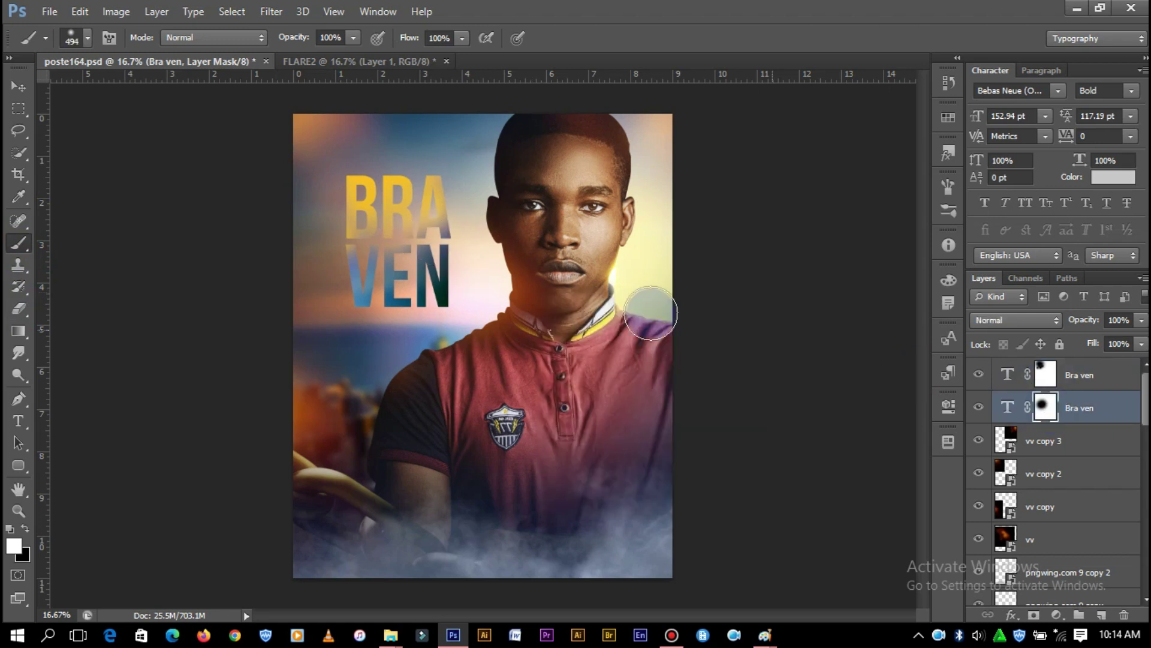
right_click(450, 242)
left_click(427, 277)
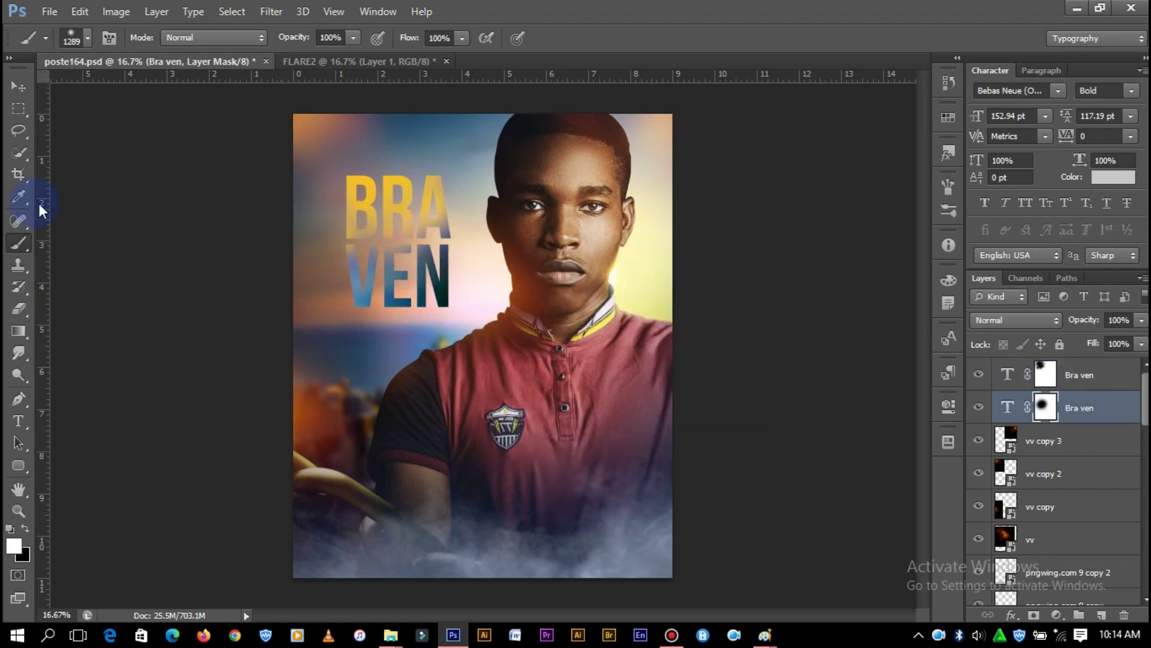
left_click(1045, 377)
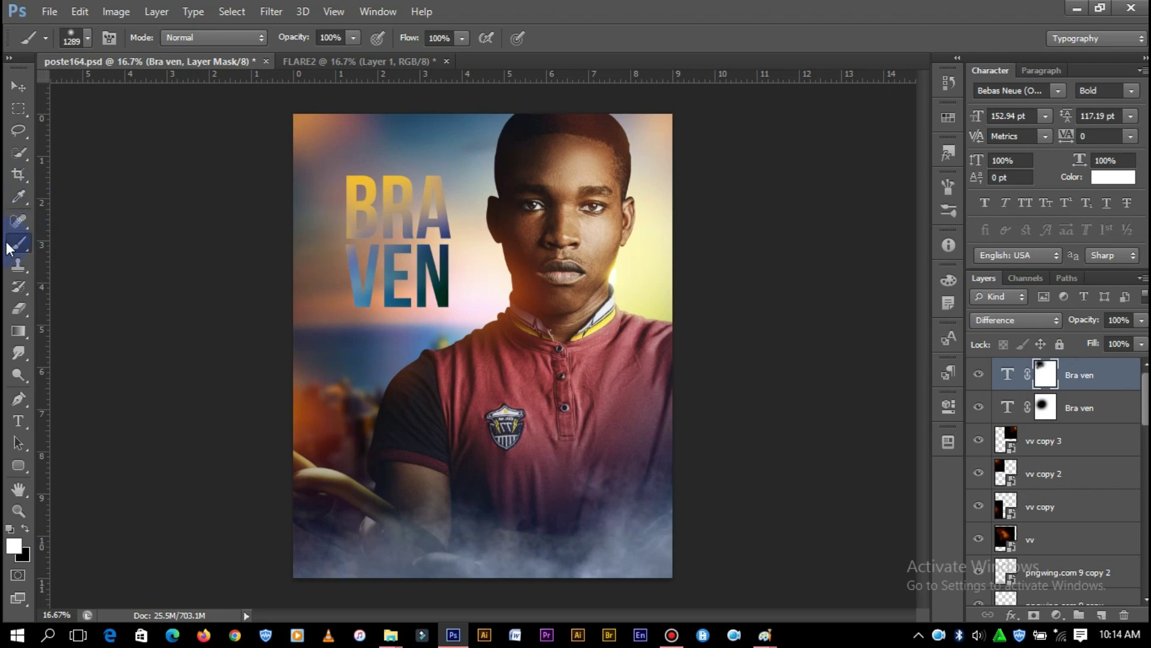
Switch between eraser and brush settings on the upper and lower Bra ven masks
left_click(18, 308)
left_click(1046, 407)
right_click(418, 256)
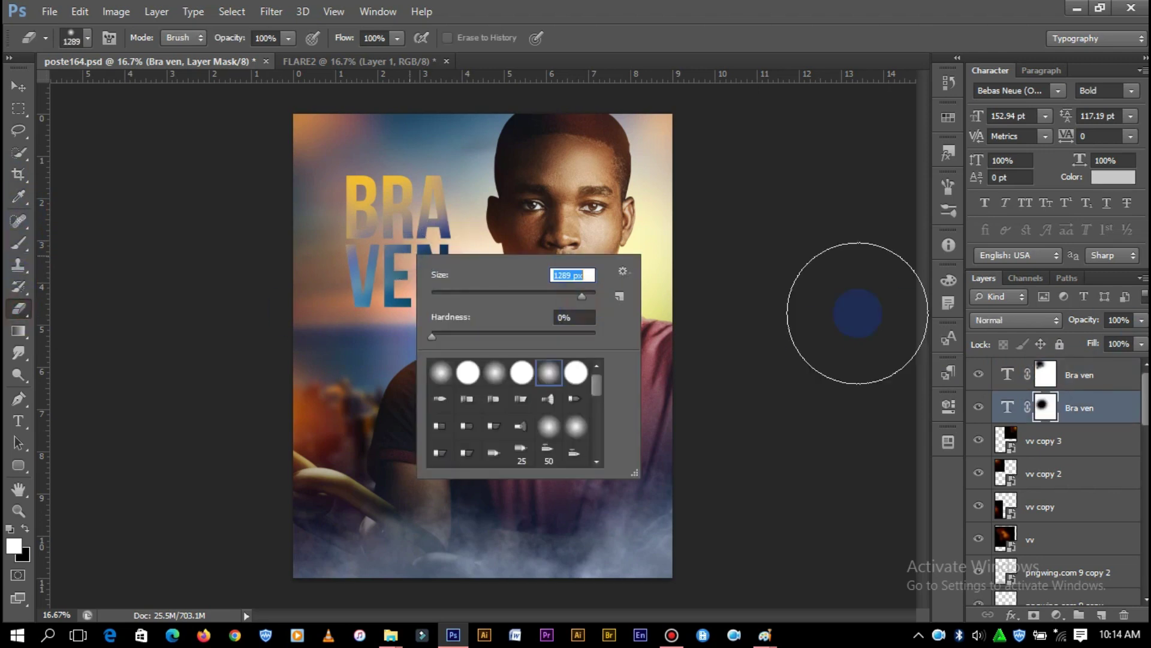
left_click(977, 376)
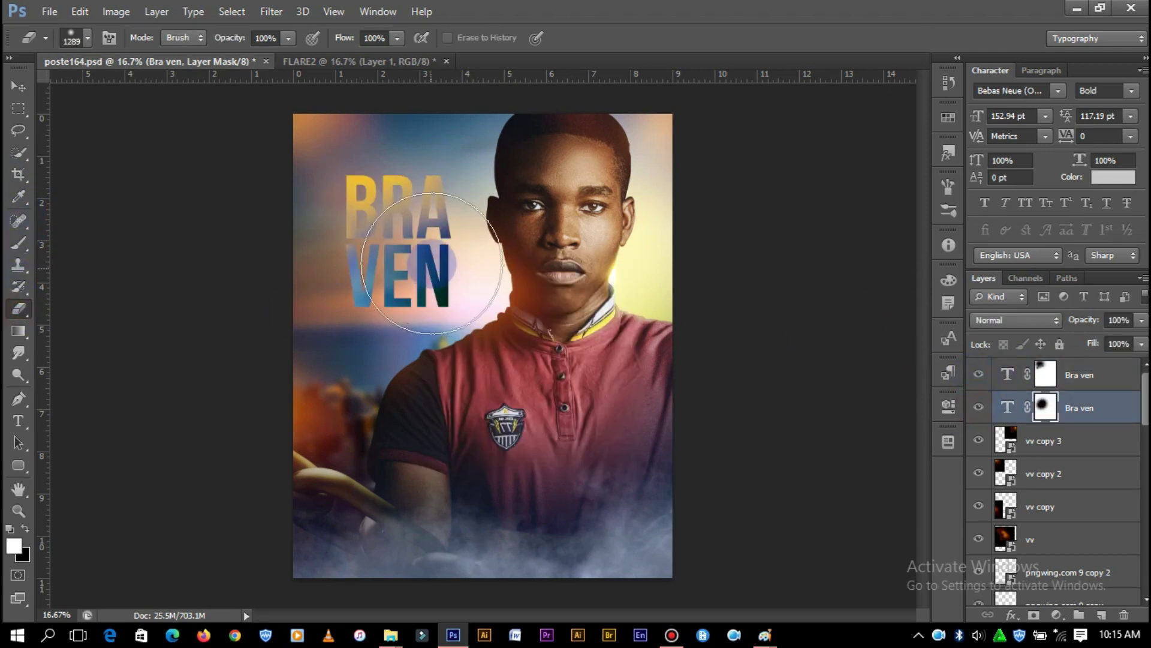
right_click(471, 221)
left_click(1045, 375)
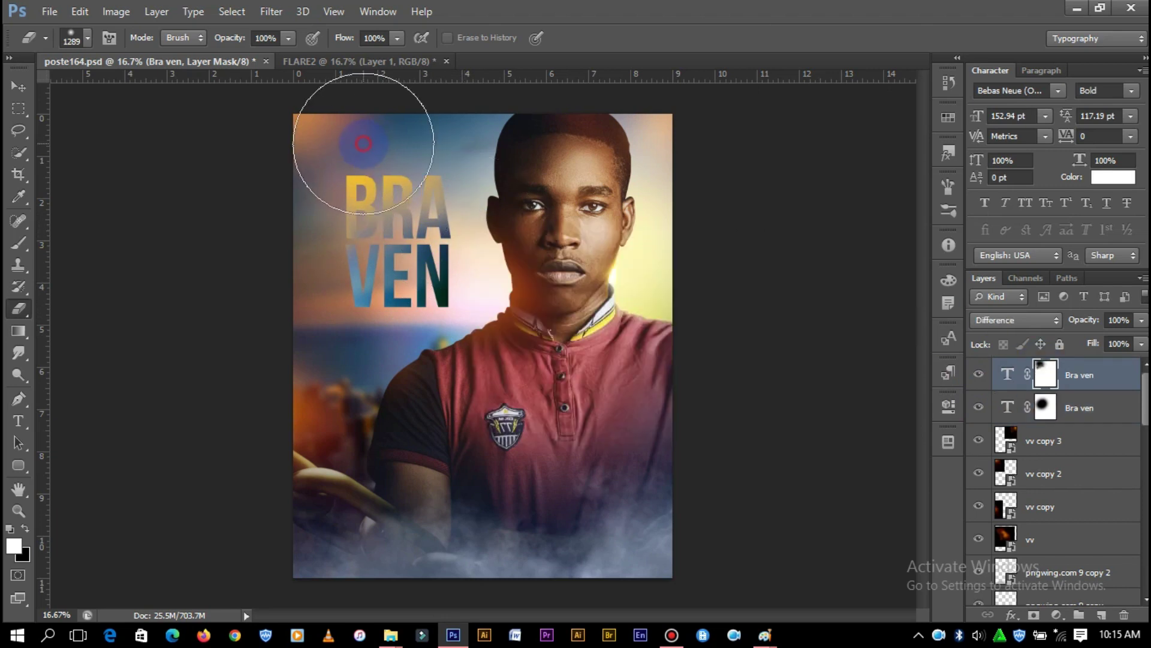
left_click(1045, 407)
key("b")
right_click(483, 236)
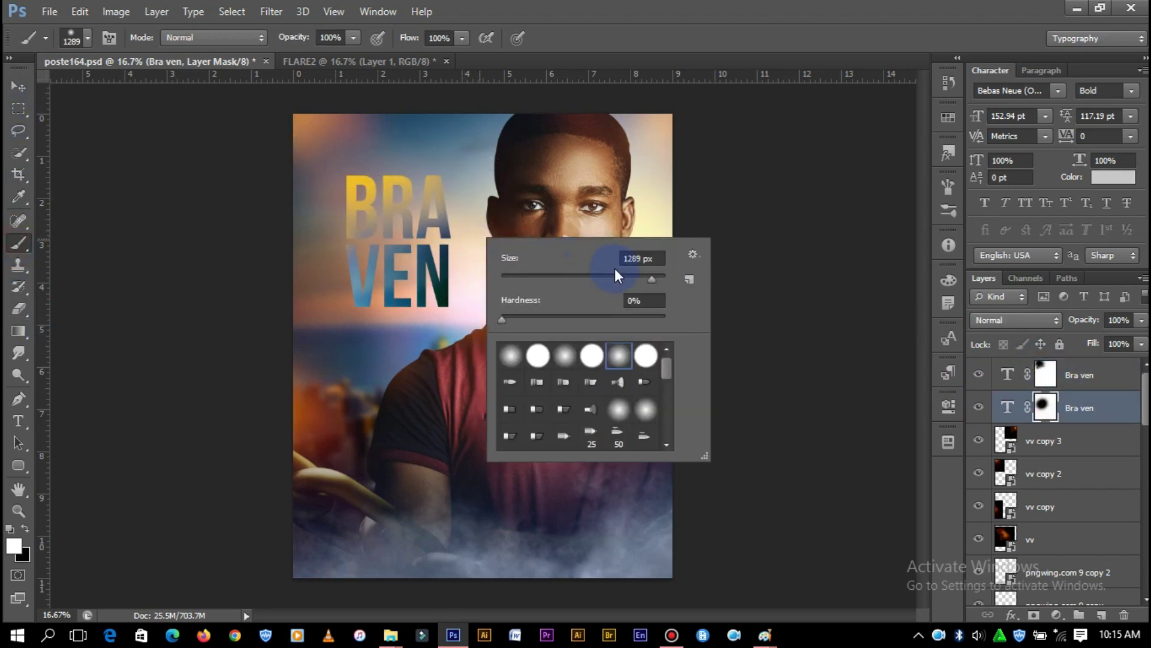
key("Return")
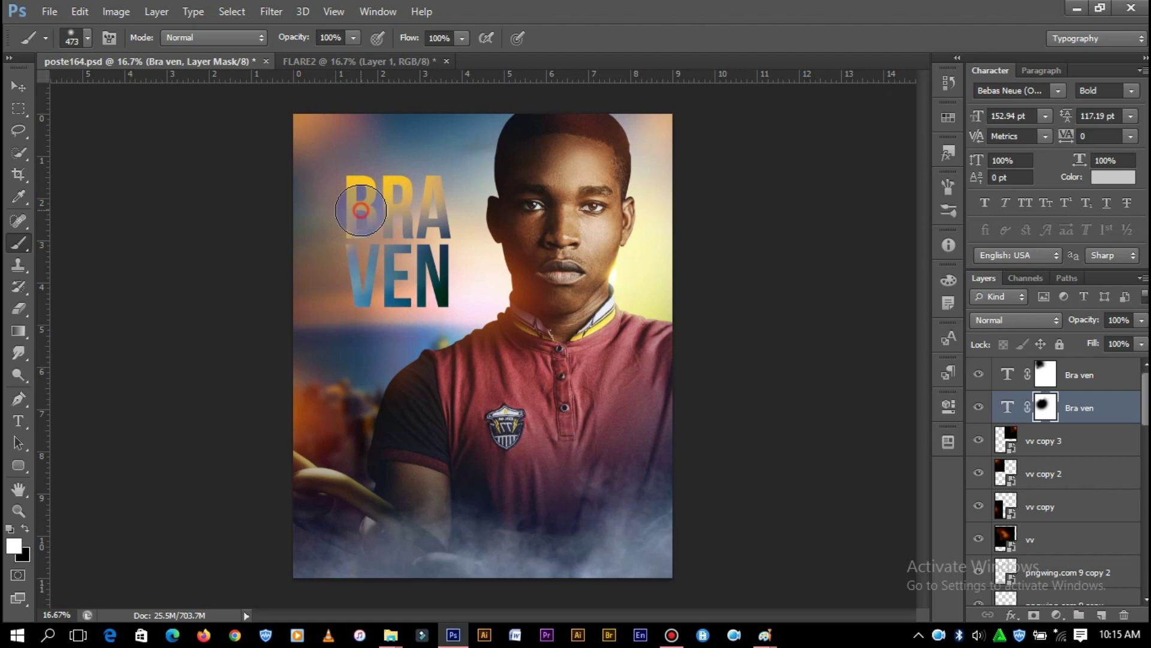
Zoom out to check the poster, then zoom back in with the eraser ready
key("v")
key("ctrl+minus")
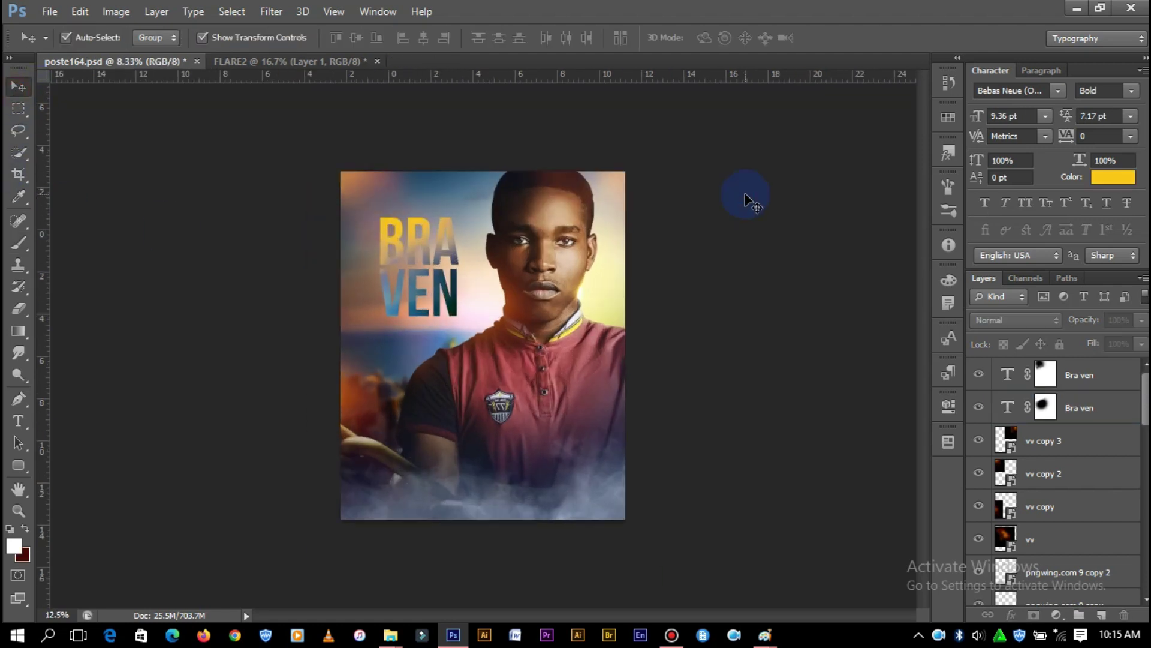
key("ctrl+plus")
key("ctrl+plus")
left_click(16, 311)
right_click(570, 245)
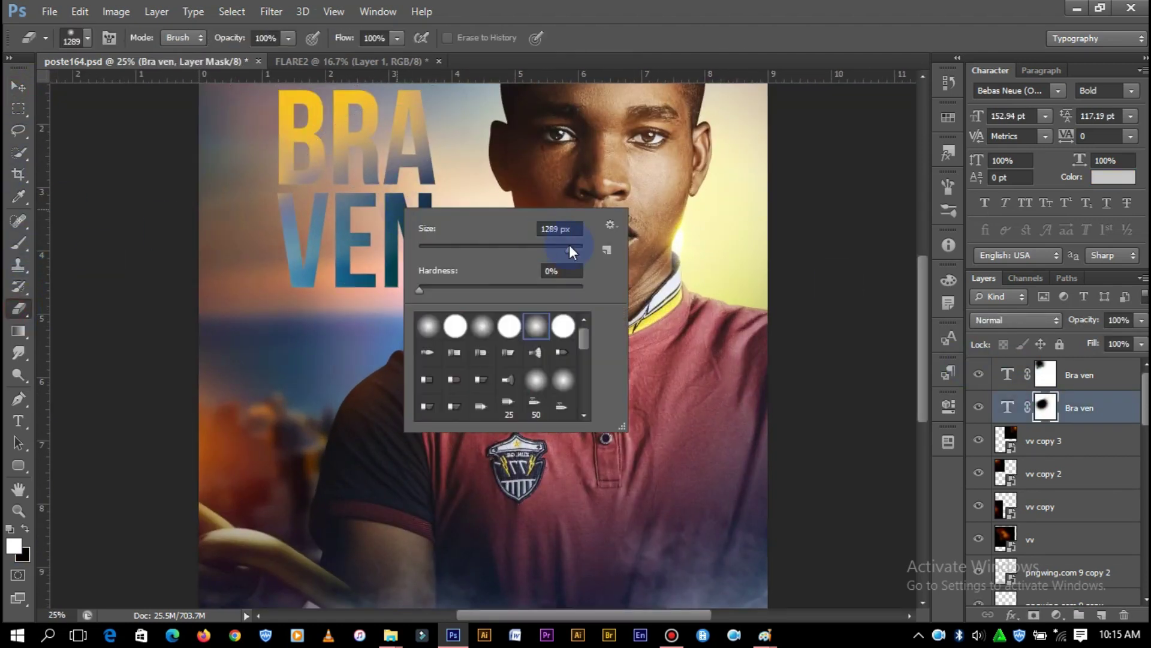
key("Return")
Fade part of BRA on the upper layer, then repaint BRA on the lower mask
left_click(1069, 389)
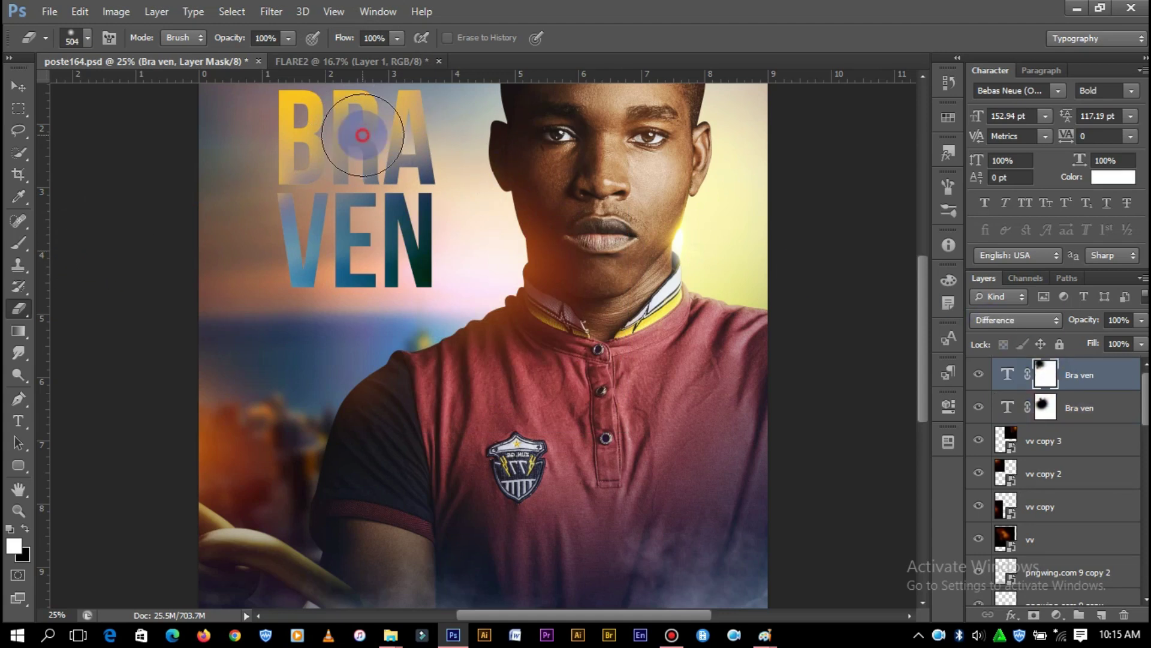
left_click(343, 127)
left_click(1047, 400)
key("b")
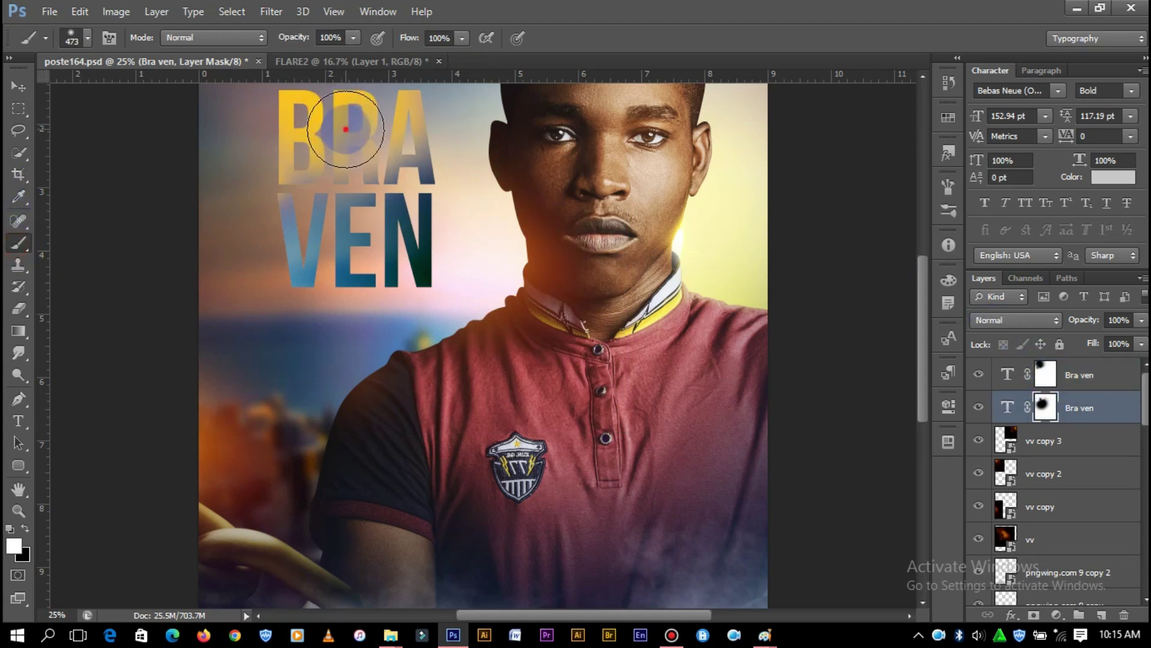
left_click_drag(336, 129, 351, 135)
key("alt+bracketright")
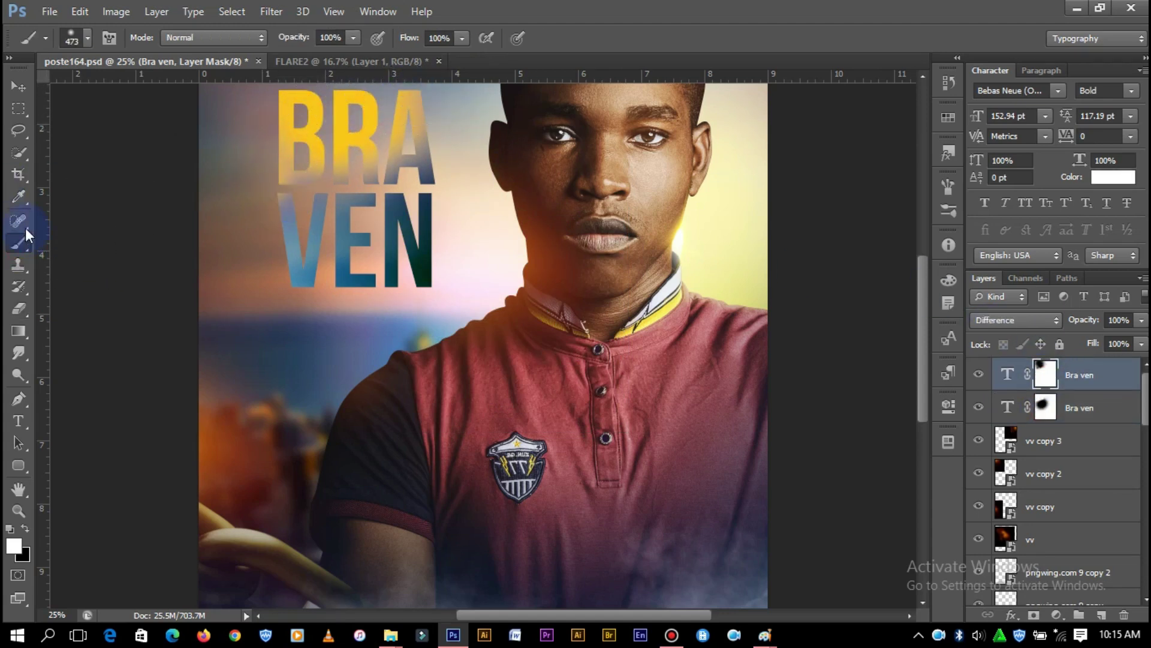
key("e")
Zoom out to fit the poster and select the upper BRA VEN title layer
left_click(18, 86)
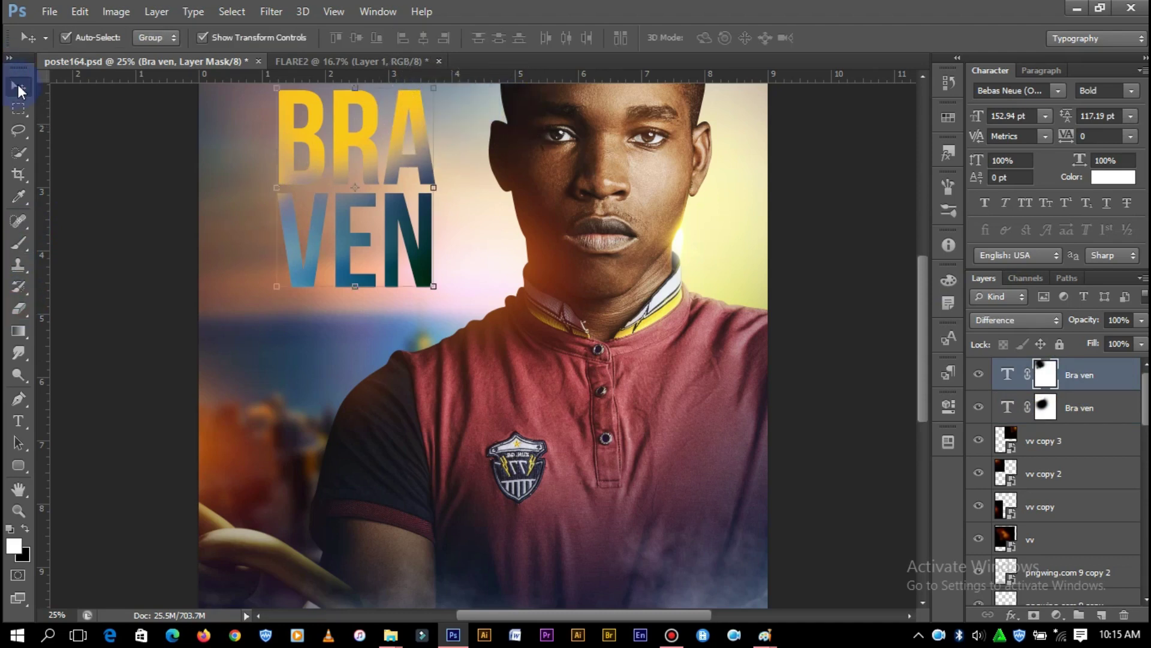
key("ctrl+minus")
left_click(803, 264)
left_click(1024, 411)
Duplicate the upper title as an Overlay-blended copy with fill lowered to 19%
key("ctrl+j")
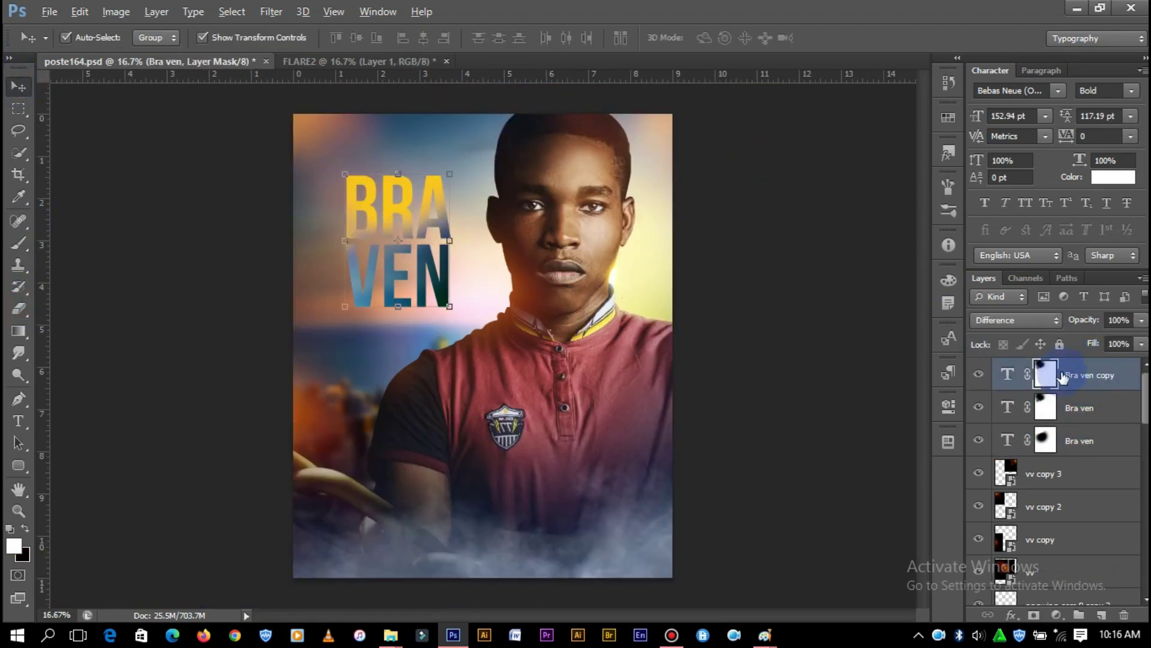
left_click(1015, 320)
left_click(1007, 210)
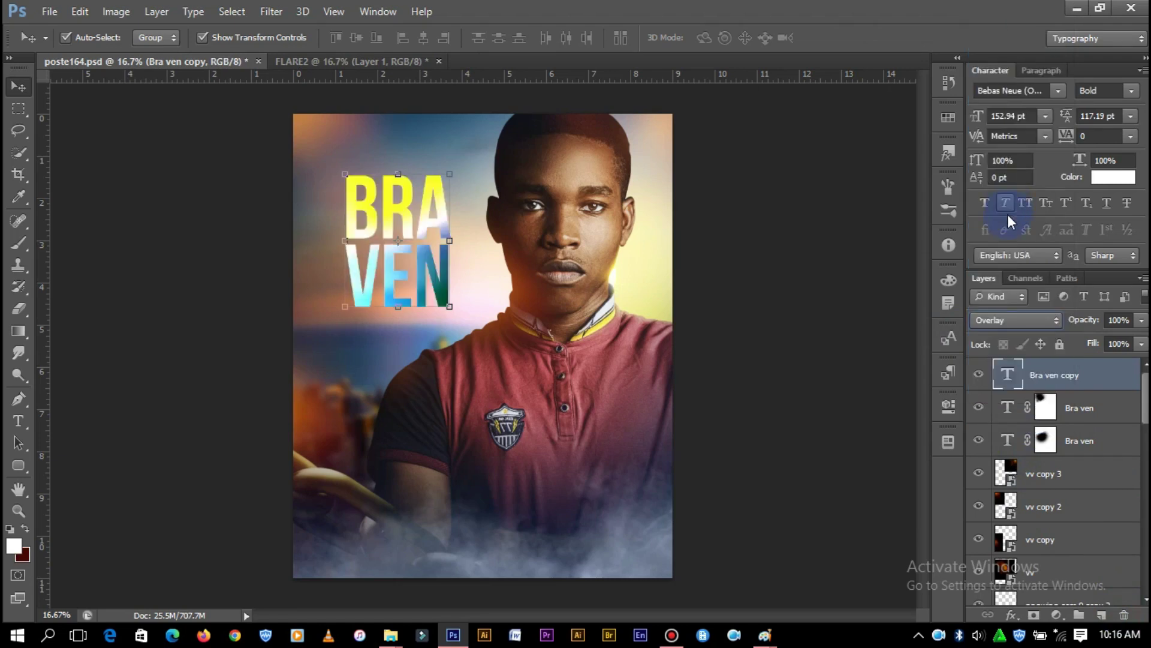
left_click_drag(1133, 348, 1073, 367)
left_click(783, 190)
key("ctrl+minus")
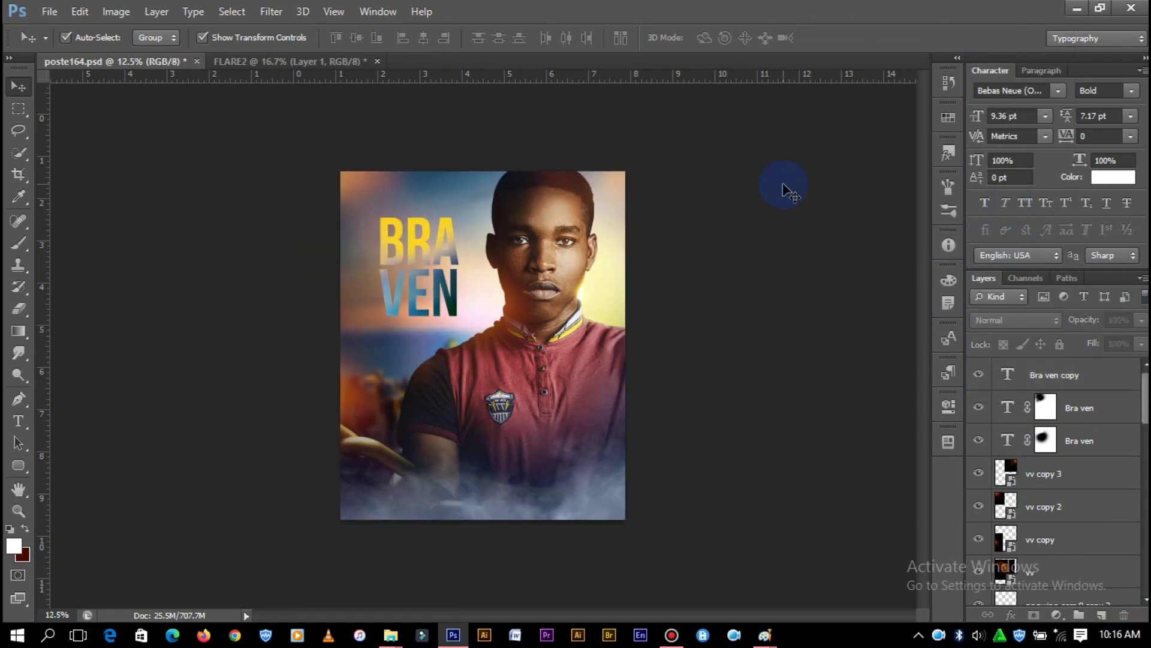
key("ctrl+plus")
Erase the overlay copy's mask across the VEN and BRA letters
left_click(1055, 375)
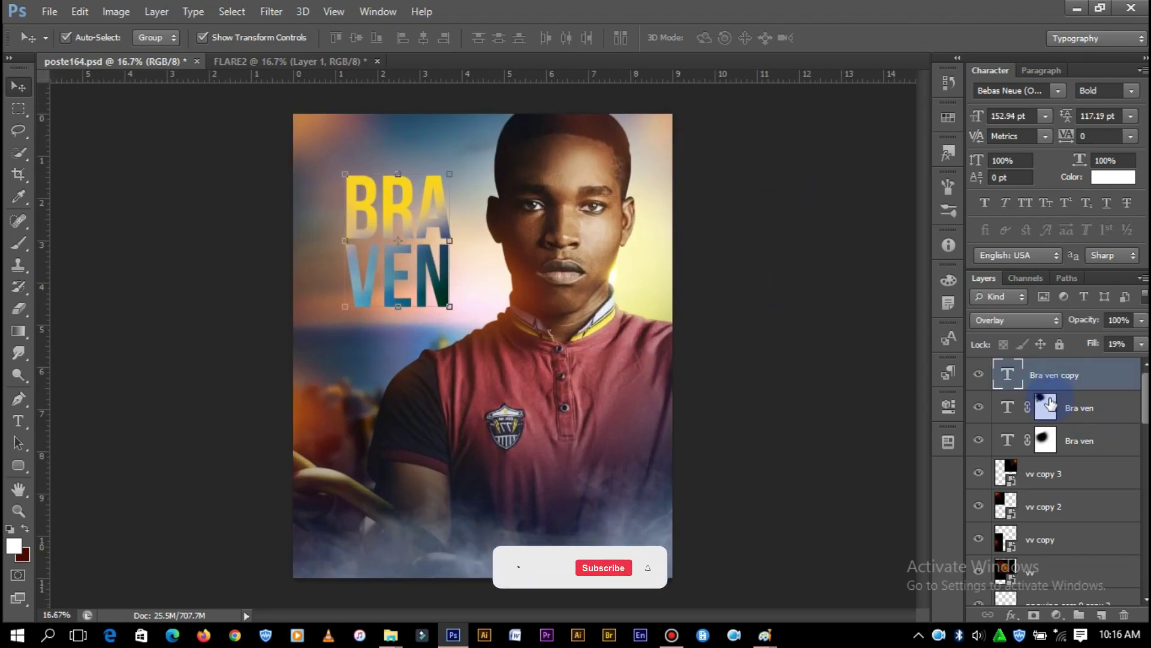
key("e")
mouse_move(400, 273)
left_mouse_down()
mouse_move(458, 219)
mouse_move(365, 247)
left_mouse_up()
key("v")
left_click(777, 240)
key("ctrl+minus")
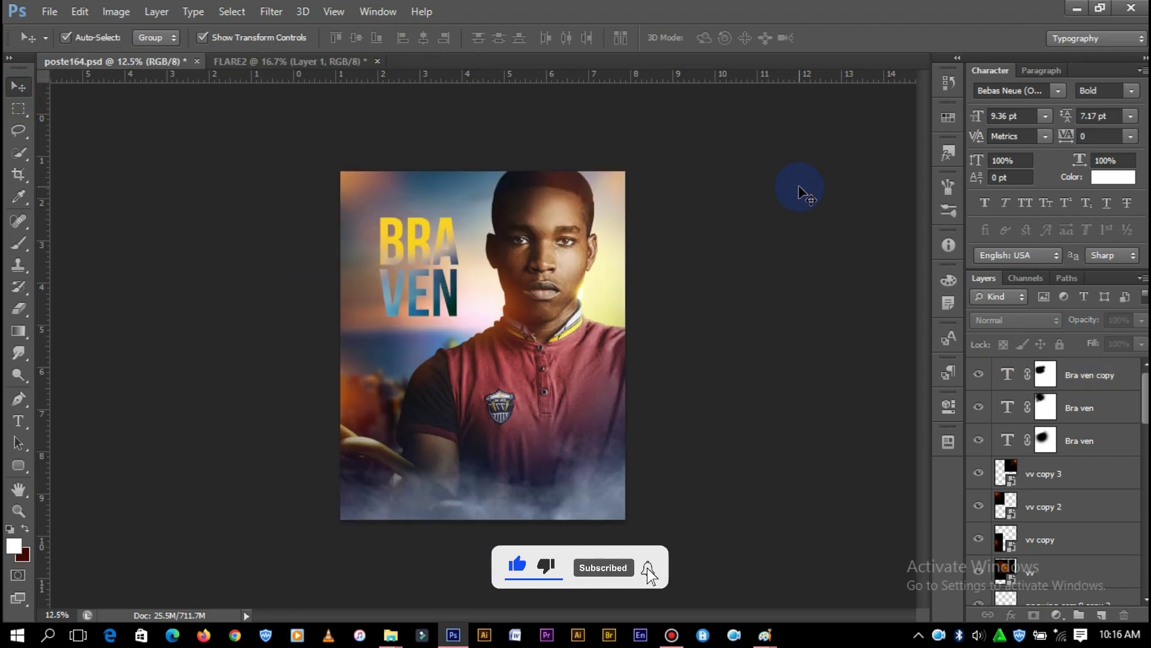
key("ctrl+plus")
key("ctrl+plus")
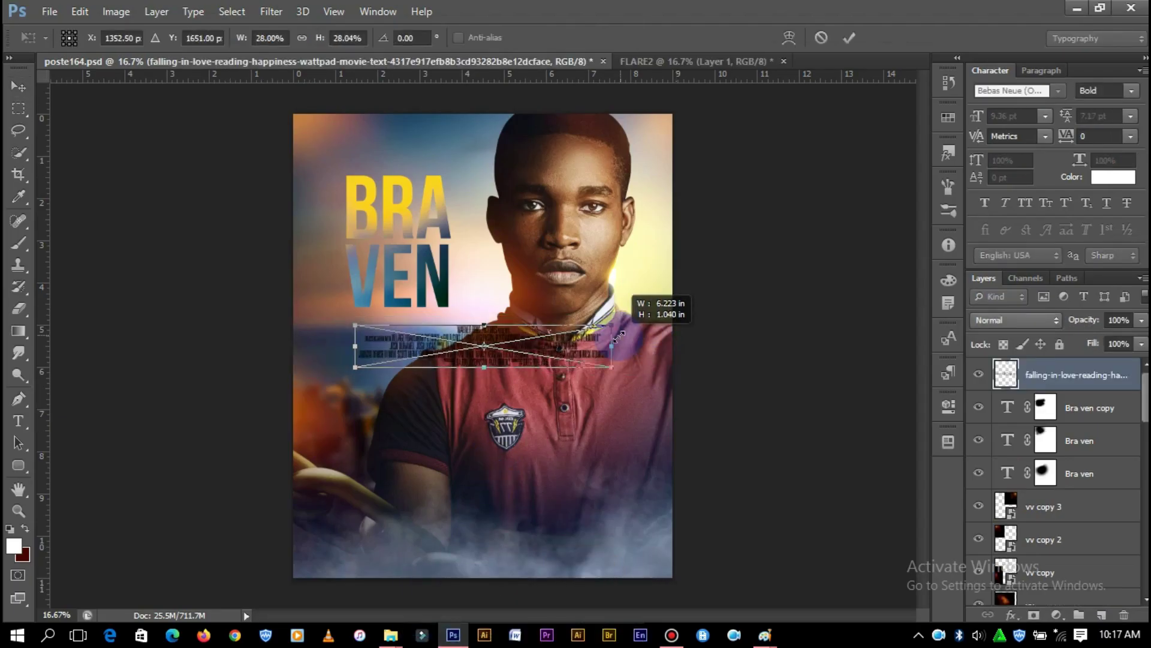
Shrink the credits image and move it down toward the poster's bottom
left_click_drag(678, 309, 587, 327)
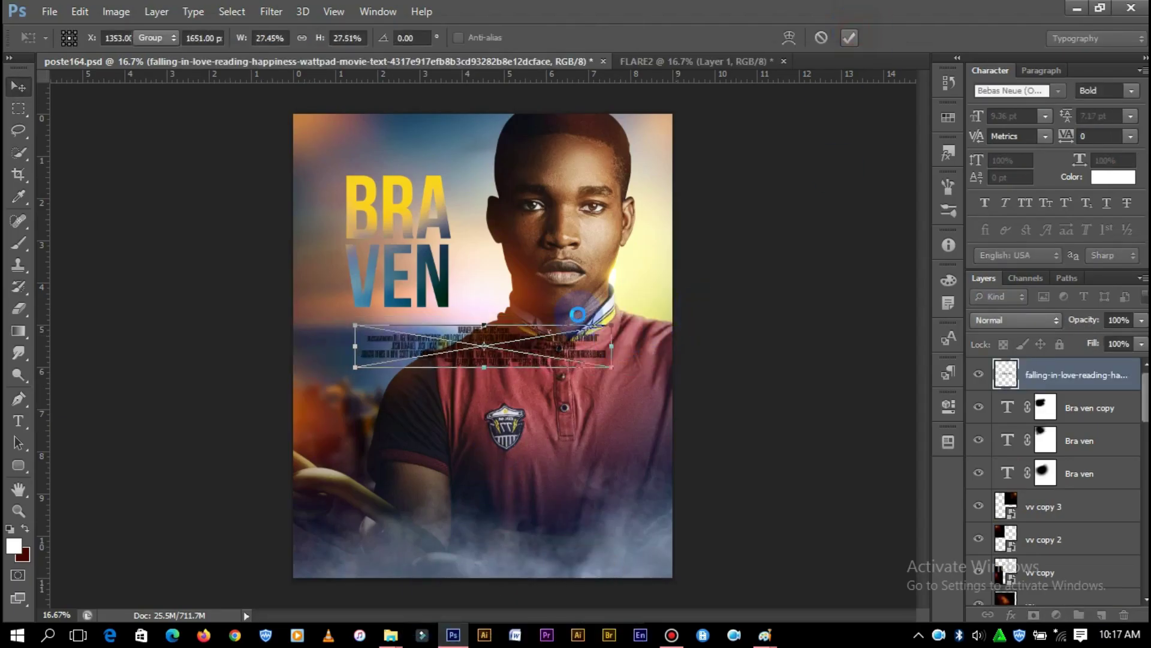
key("Return")
left_click_drag(498, 347, 506, 502)
Tint the credits white with a Color Overlay layer style
left_click(1012, 615)
left_click(1032, 522)
left_click_drag(577, 409, 1027, 143)
left_click(1014, 199)
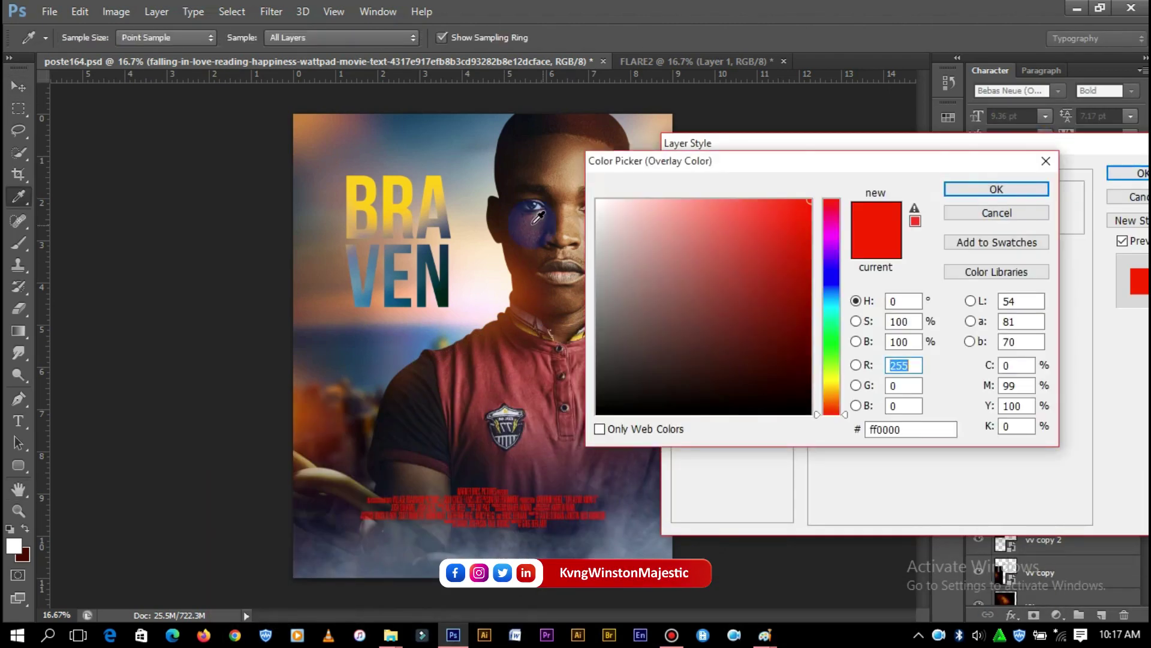
left_click(413, 201)
left_click(600, 200)
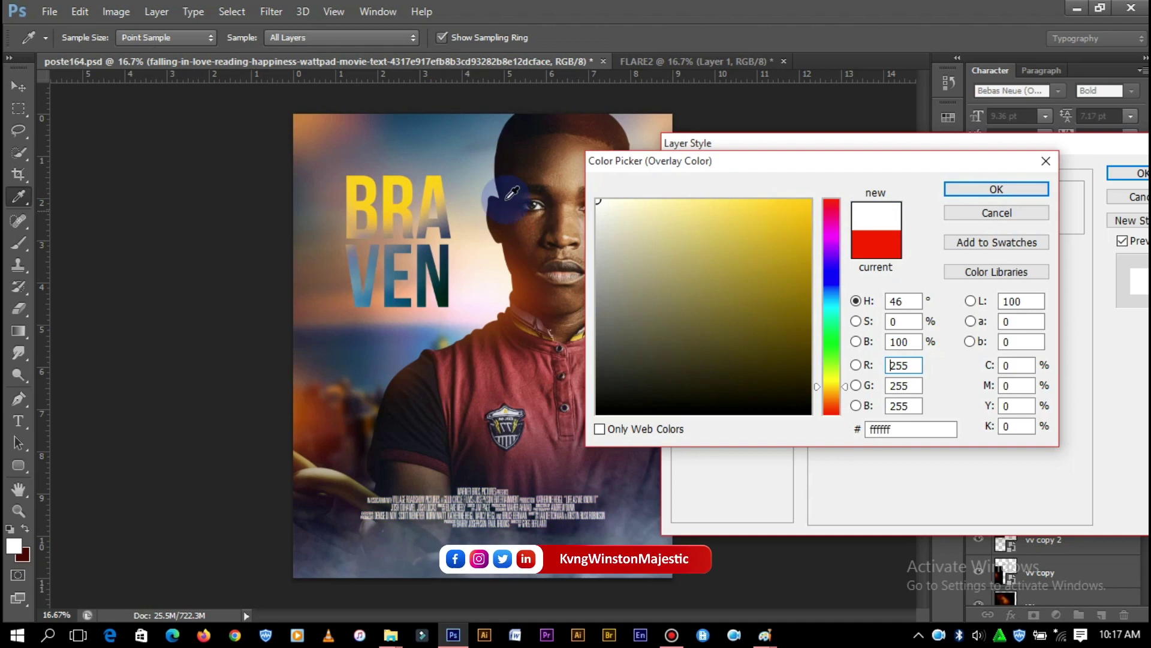
left_click(434, 180)
left_click_drag(826, 391, 828, 387)
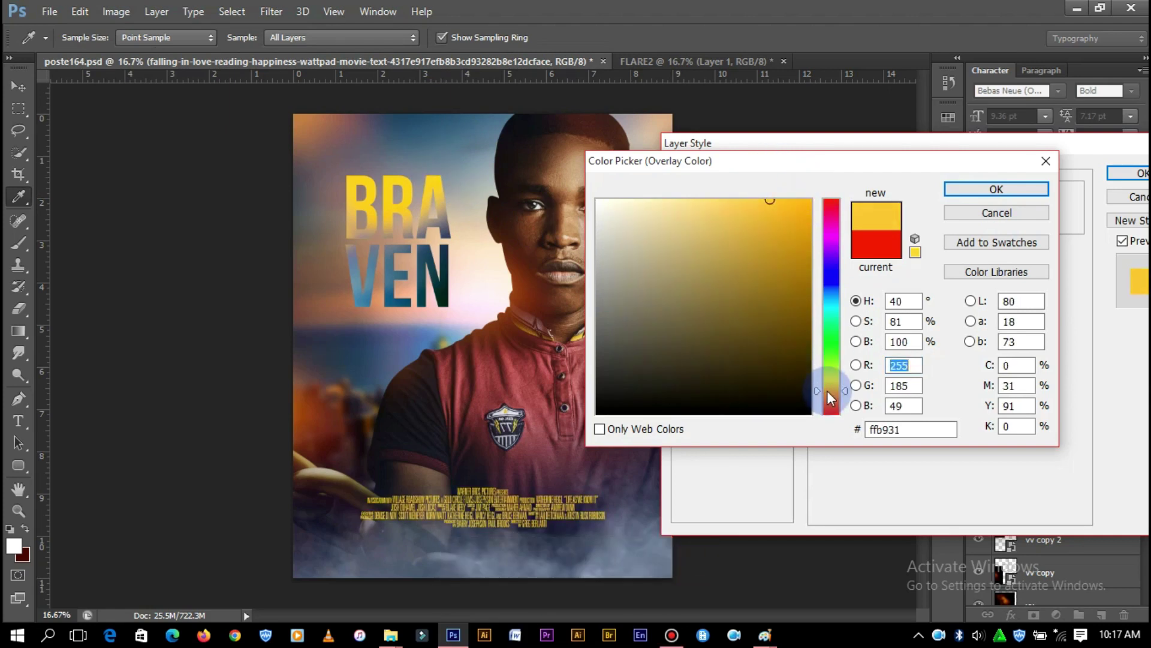
left_click_drag(656, 205, 598, 201)
left_click(994, 195)
left_click(1130, 174)
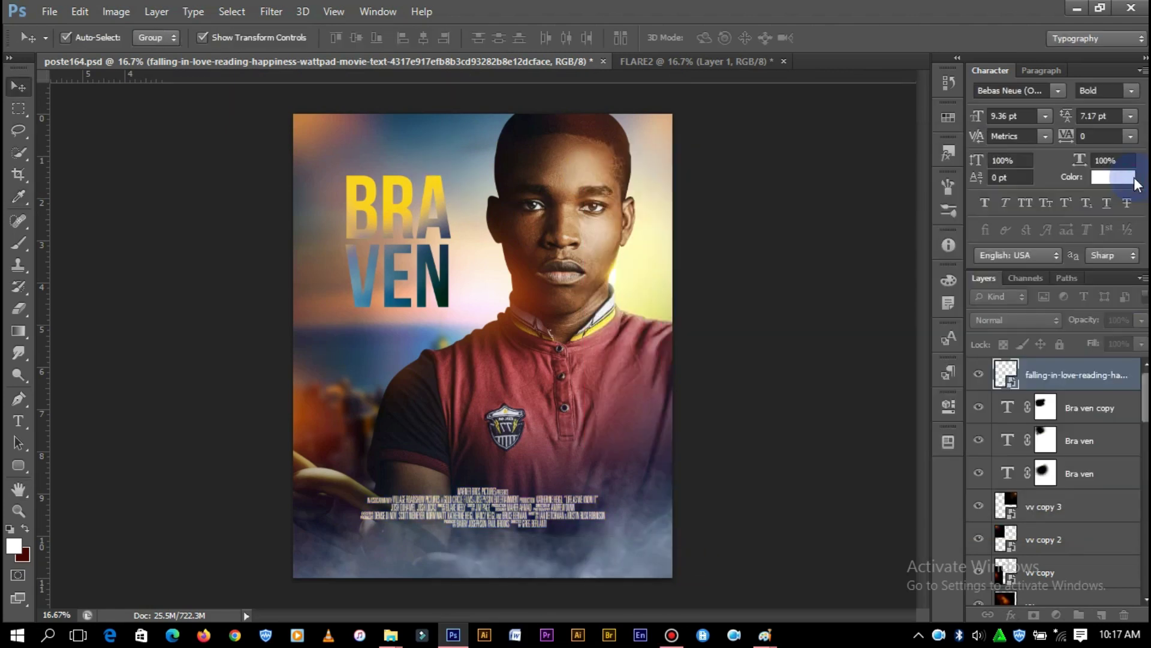
Commit the credits transform and nudge the block slightly upward
key("ctrl+t")
left_click(852, 40)
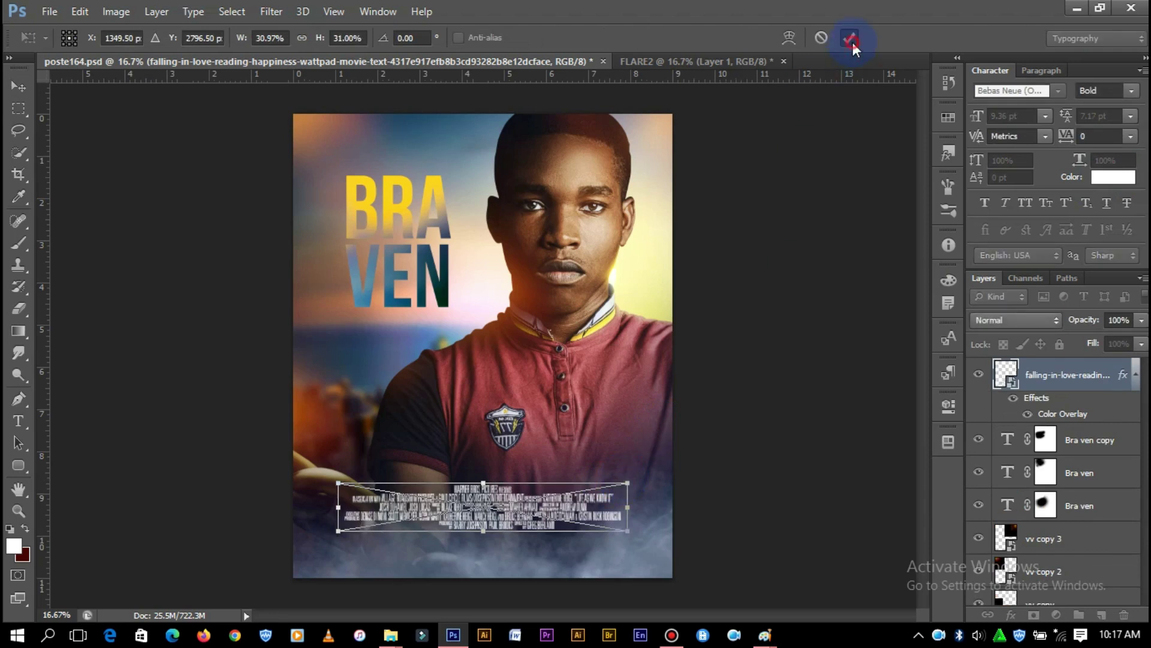
left_click(515, 485)
left_click(542, 523)
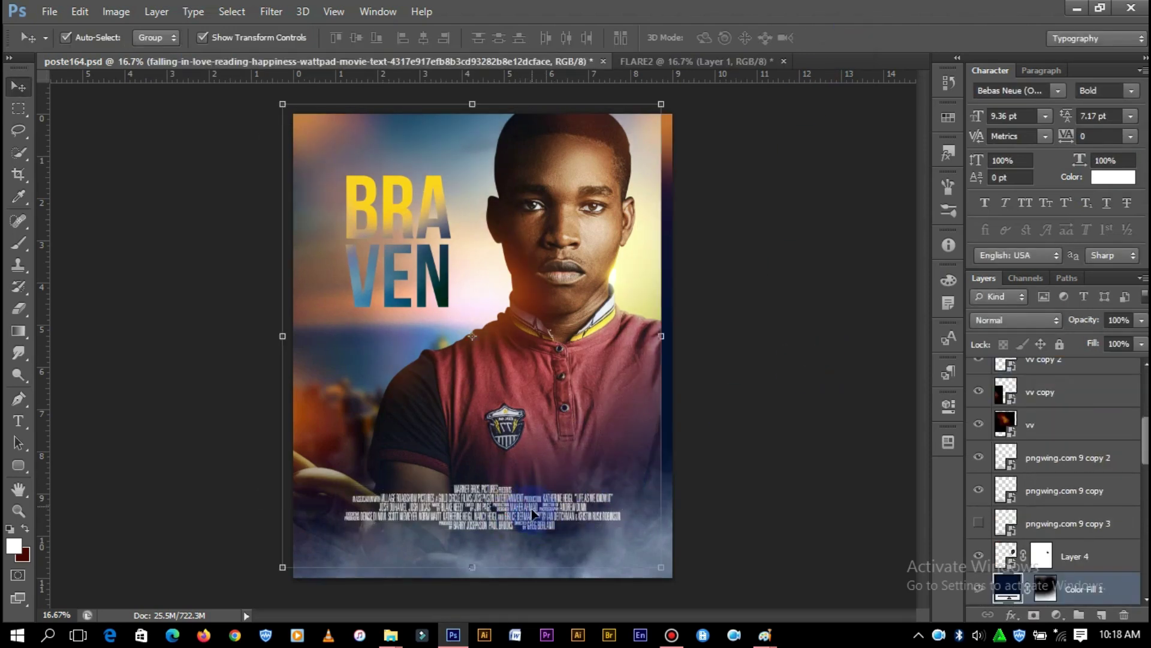
key("shift+Up")
key("shift+Up")
key("shift+Up")
key("shift+Up")
Deselect the credits block and select the lower 'Bra ven' text layer
left_click(756, 505)
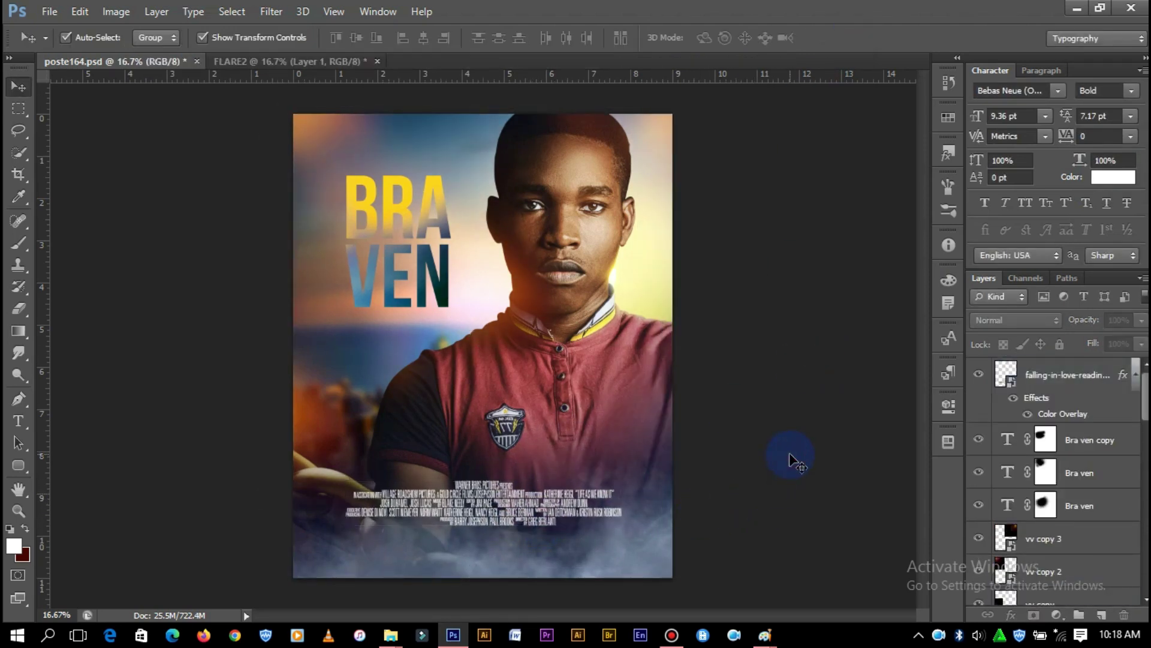
scroll(785, 458, "up", 1, "alt")
scroll(798, 443, "up", 2)
scroll(798, 443, "down", 1)
scroll(798, 442, "up", 2)
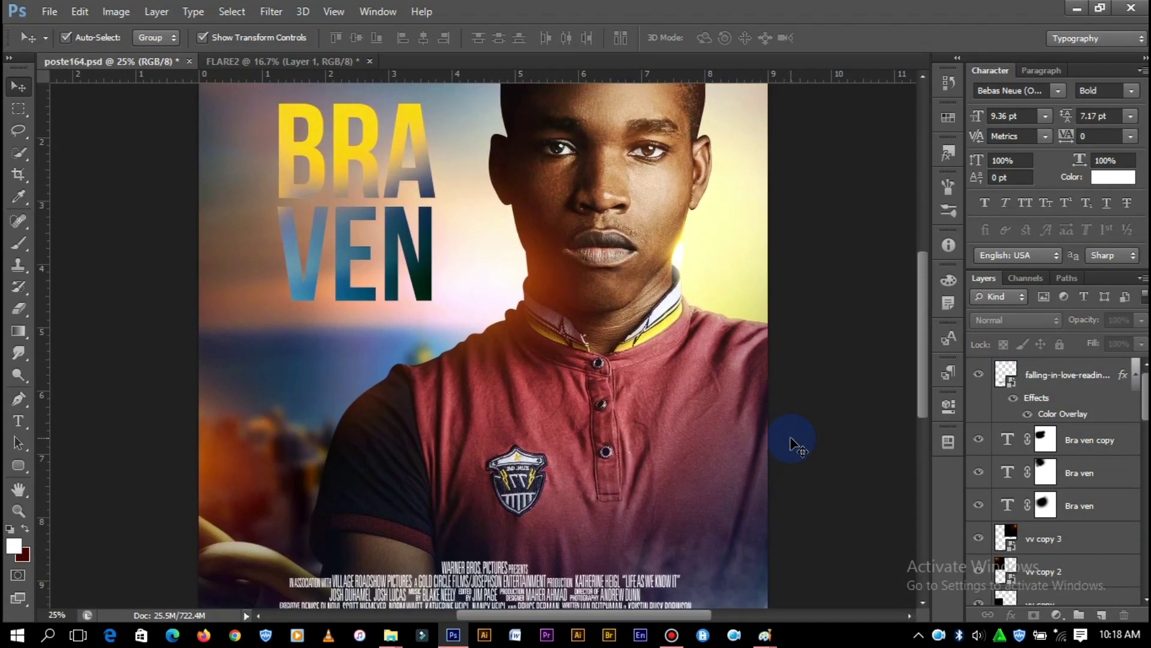
scroll(798, 442, "up", 1)
scroll(798, 442, "down", 1, "alt")
scroll(798, 443, "down", 1, "alt")
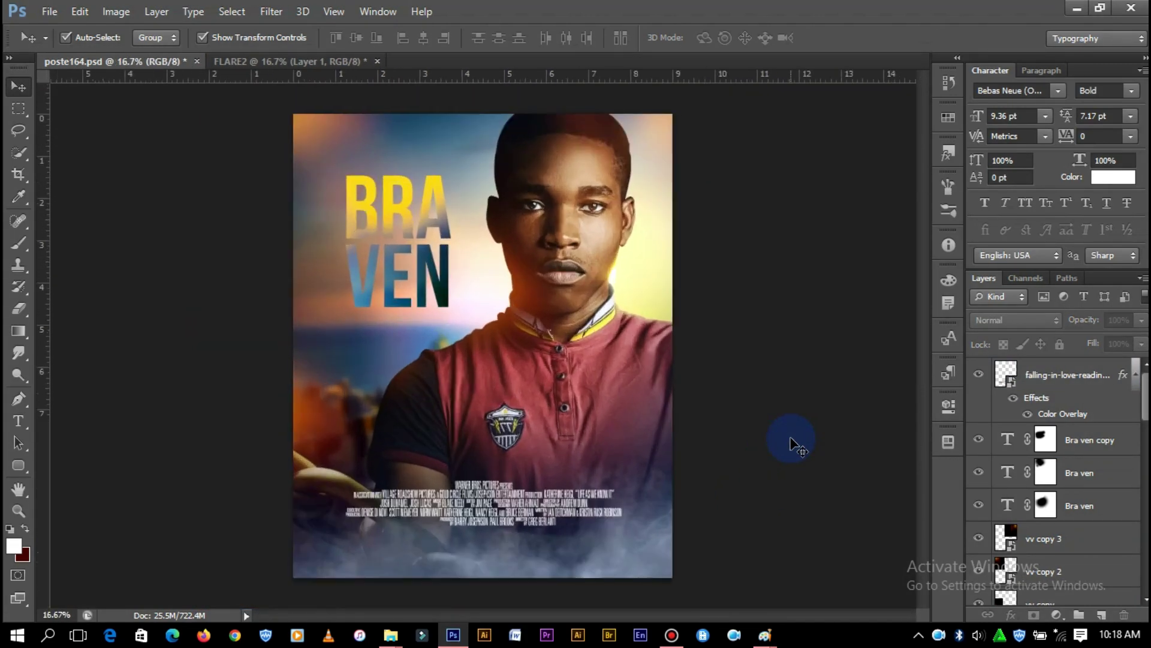
scroll(797, 443, "up", 2, "alt")
scroll(875, 417, "up", 1)
scroll(876, 417, "up", 1, "alt")
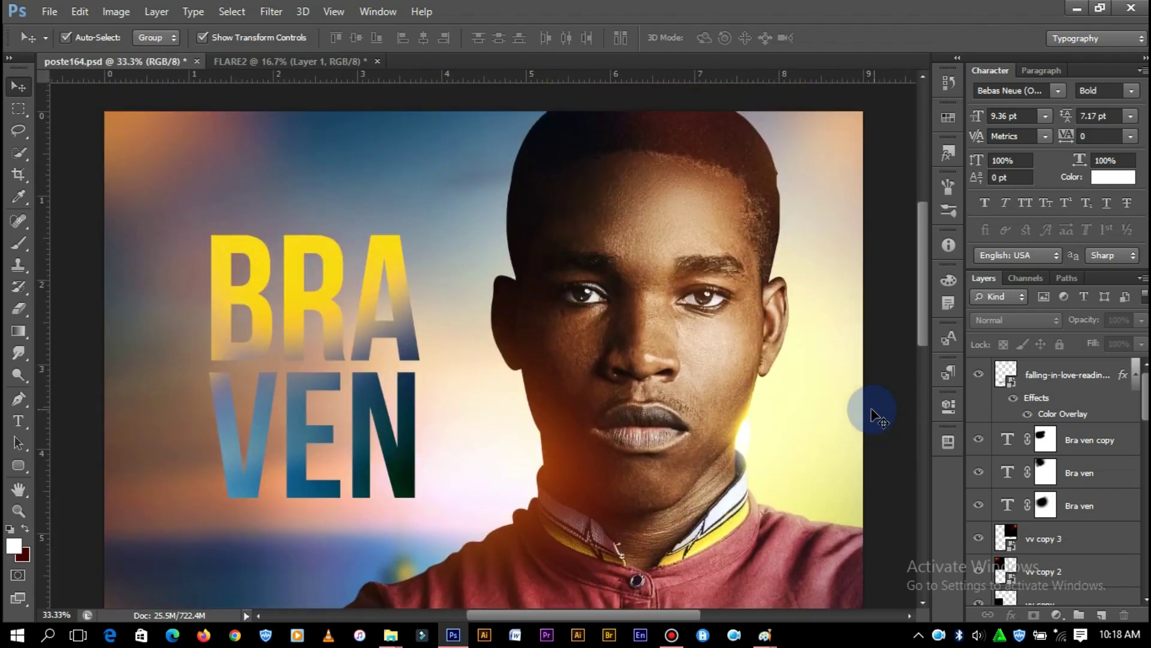
left_click(264, 330)
left_click(1017, 474)
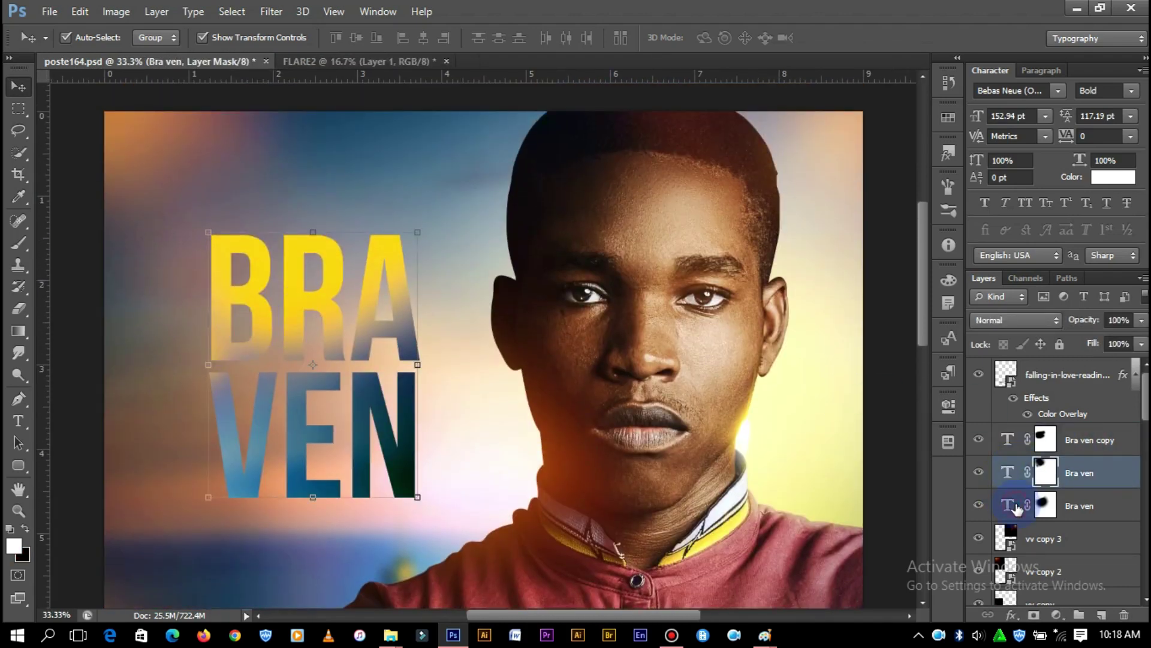
left_click(1018, 507)
Change the lower 'Bra ven' text colour to golden yellow #ffae00
left_click(1113, 177)
mouse_move(759, 196)
left_mouse_down()
mouse_move(489, 136)
mouse_move(862, 183)
left_mouse_up()
key("ctrl+minus")
left_click_drag(830, 387, 831, 393)
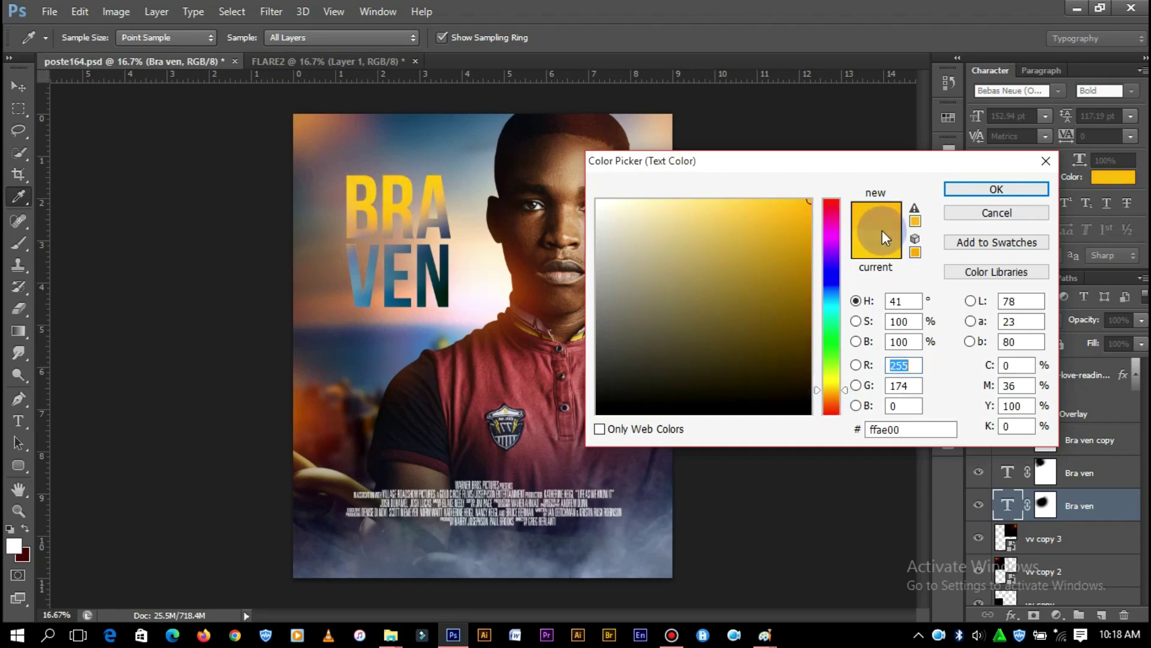
key("Return")
Switch to the Move tool and deselect the title layers
key("v")
left_click(756, 293)
left_click(444, 246)
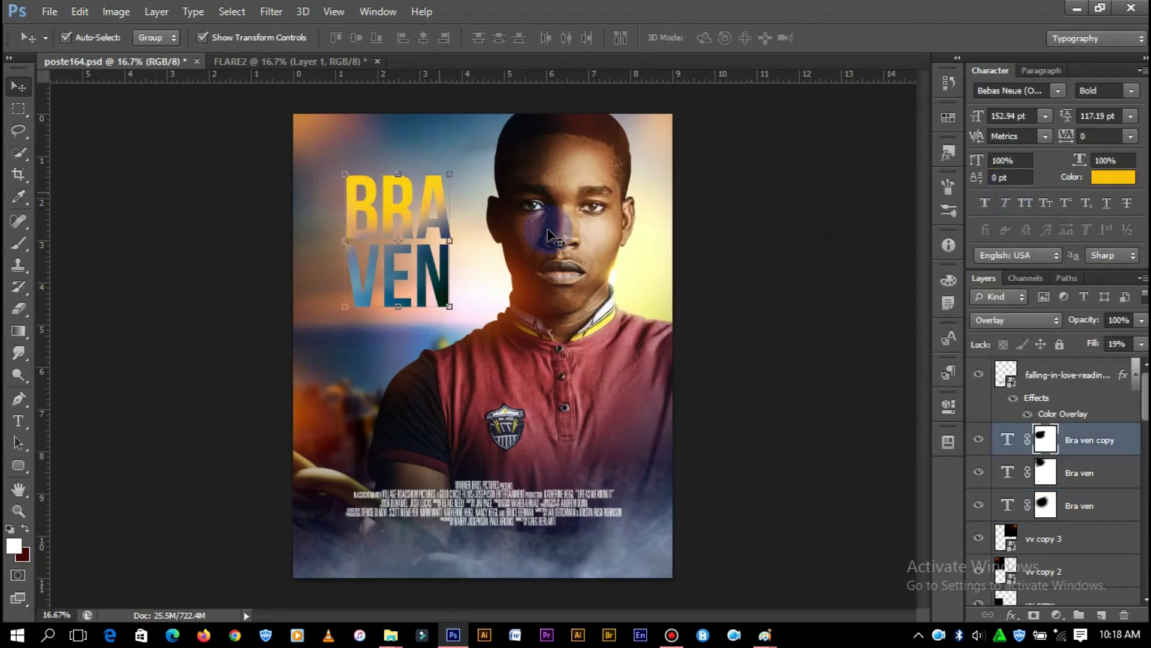
left_click(535, 265)
scroll(624, 240, "up", 2)
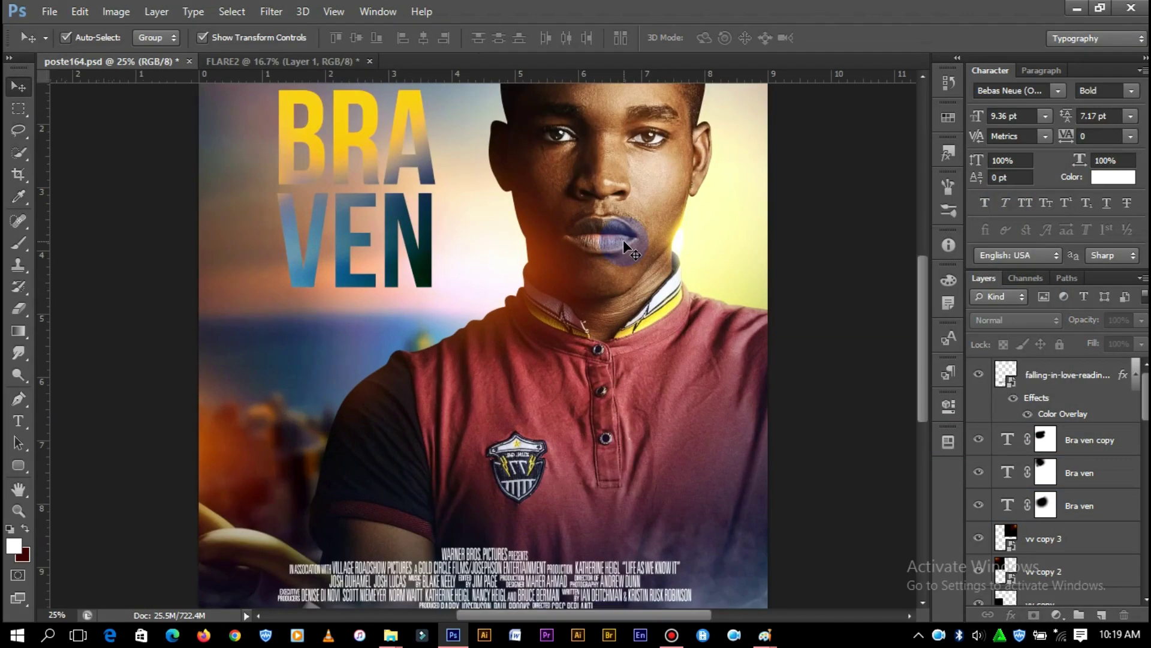
scroll(593, 251, "up", 2)
Close the FLARE2 document without saving its changes
scroll(594, 251, "down", 1)
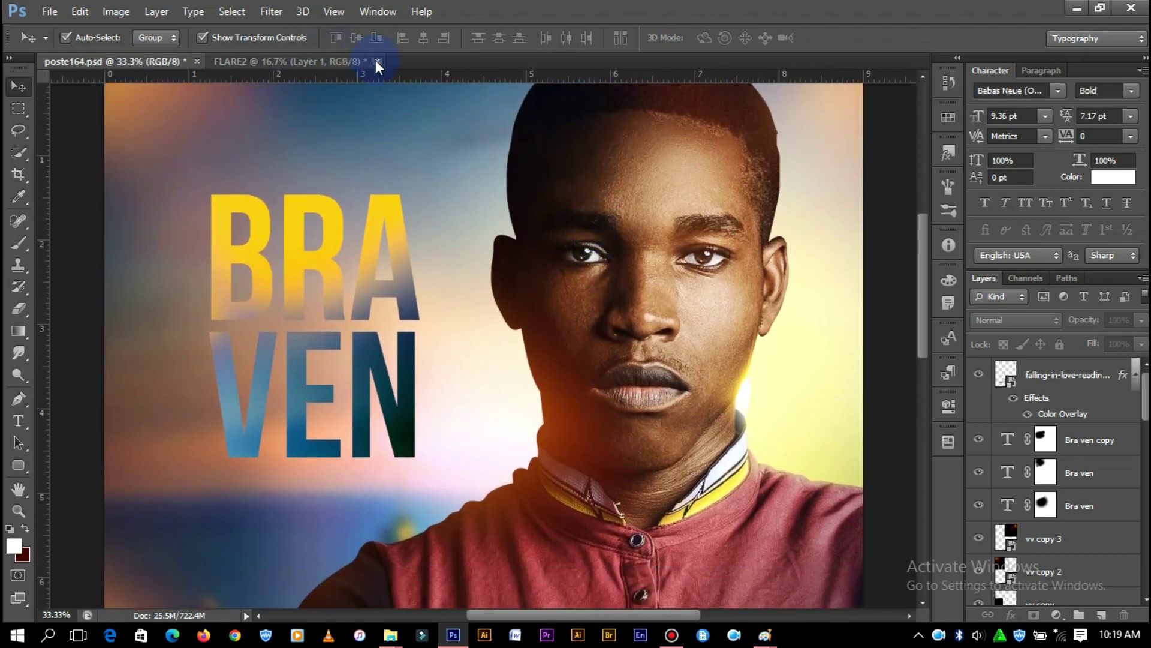
left_click(377, 61)
left_click(585, 243)
Open the event poster file 4.psd
left_click(49, 12)
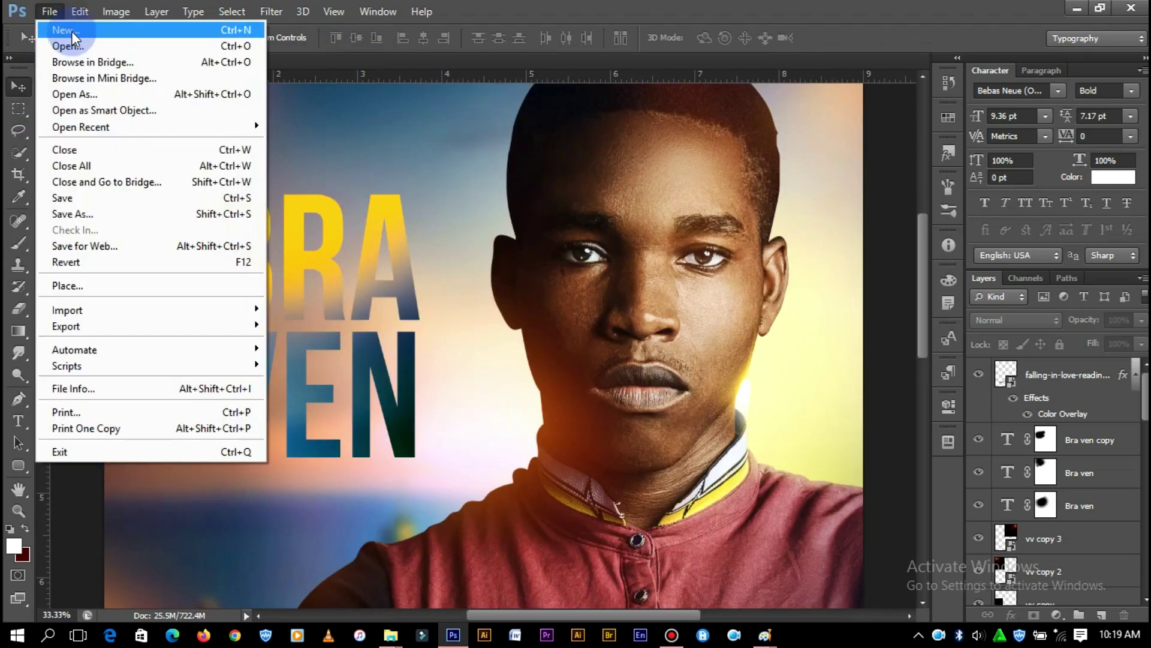
left_click(52, 43)
mouse_move(1098, 122)
left_mouse_down()
mouse_move(1099, 159)
mouse_move(1108, 133)
left_mouse_up()
double_click(757, 309)
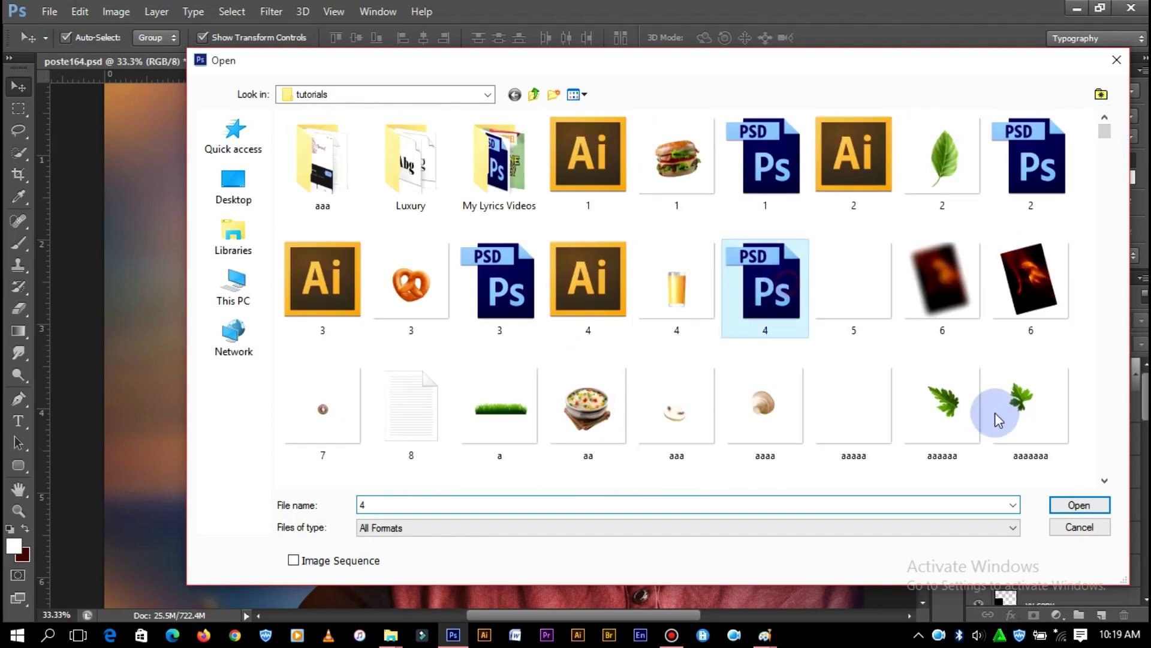
Drag the two-line tagline from 4.psd into the BRAVEN poster above the title
left_click_drag(540, 497, 561, 530)
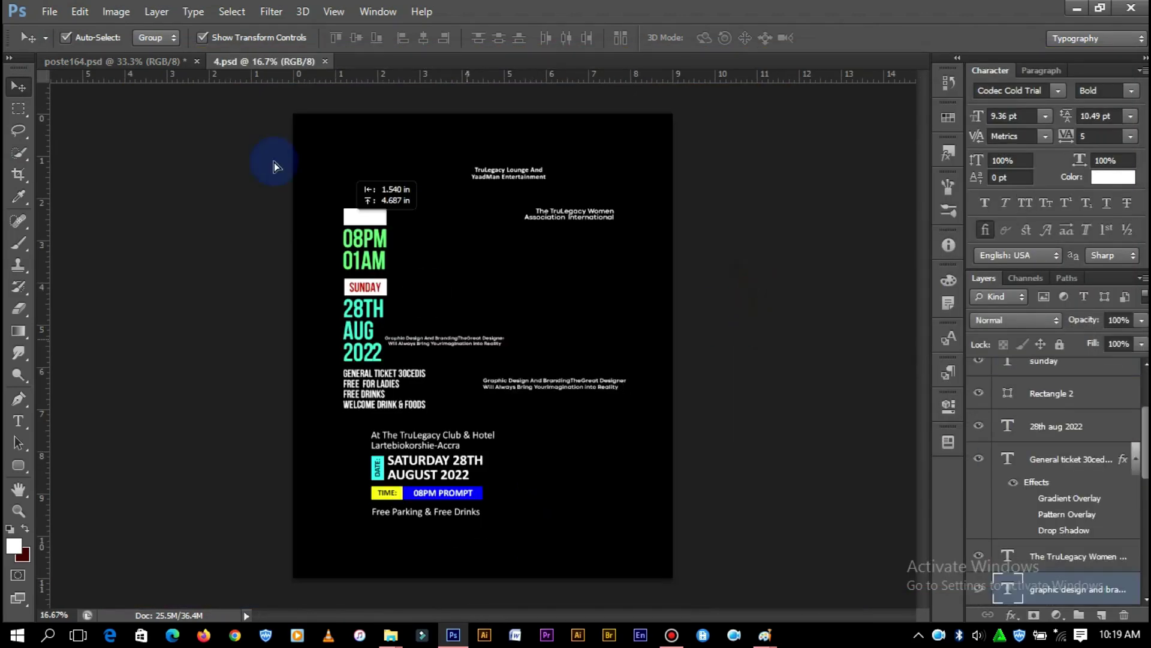
scroll(912, 415, "down", 5)
scroll(912, 415, "down", 5)
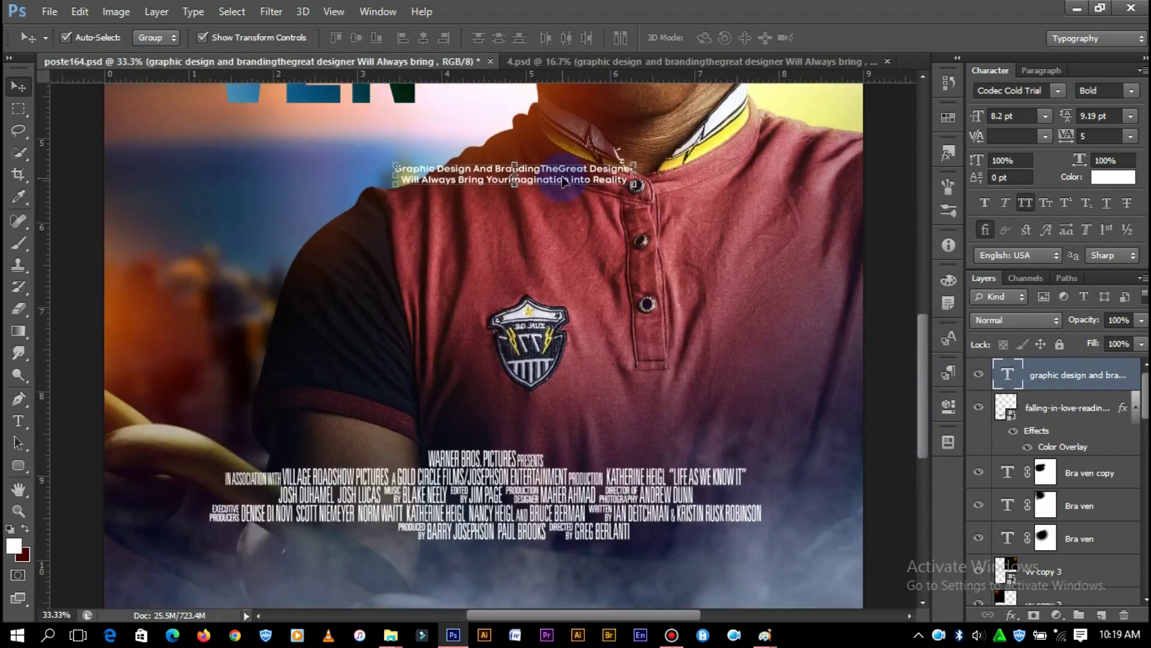
scroll(517, 252, "up", 3)
scroll(518, 252, "up", 6)
left_click_drag(501, 588, 357, 176)
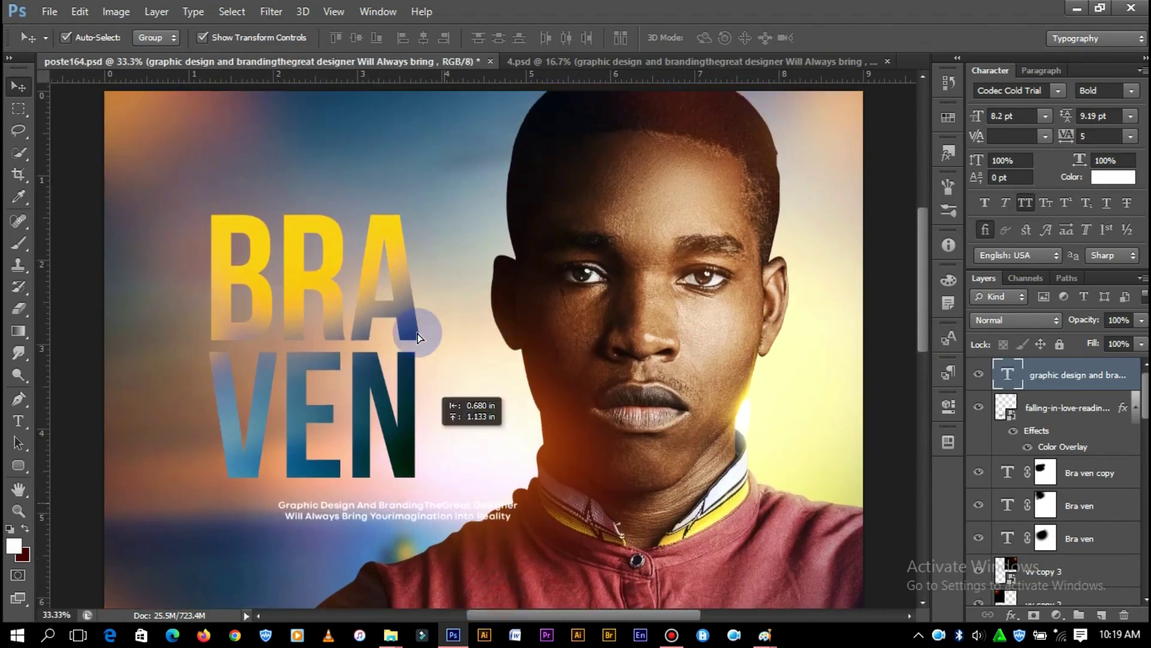
Fit the poster on screen, check the tagline placement, then return to 4.psd
left_click(886, 133)
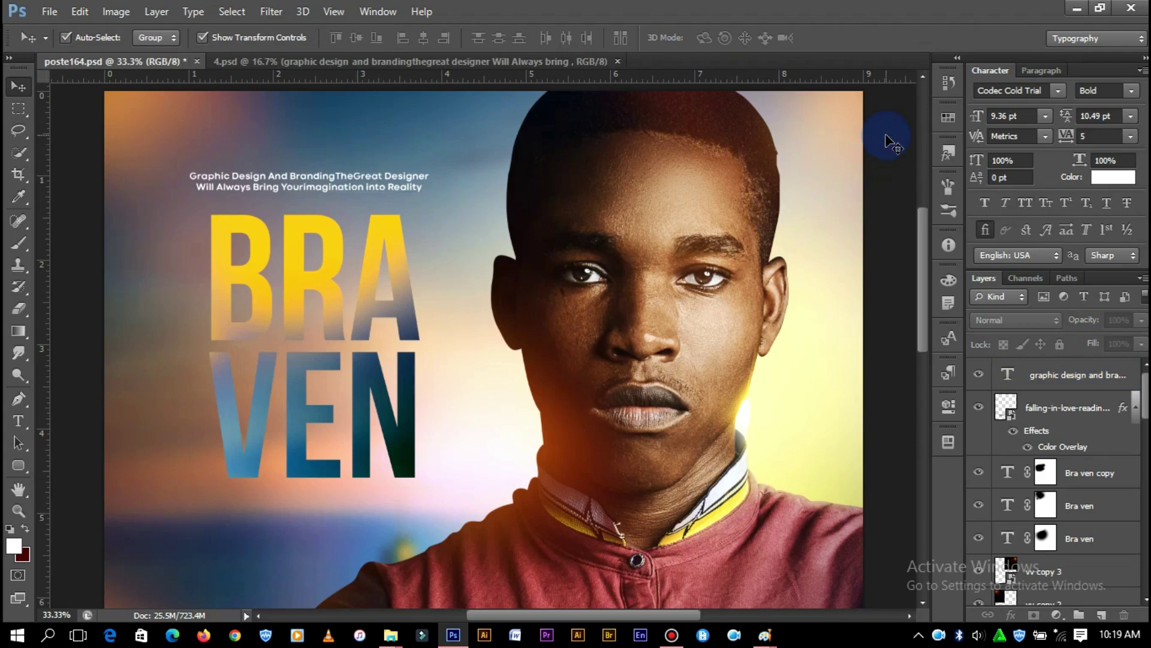
key("ctrl+0")
left_click(409, 166)
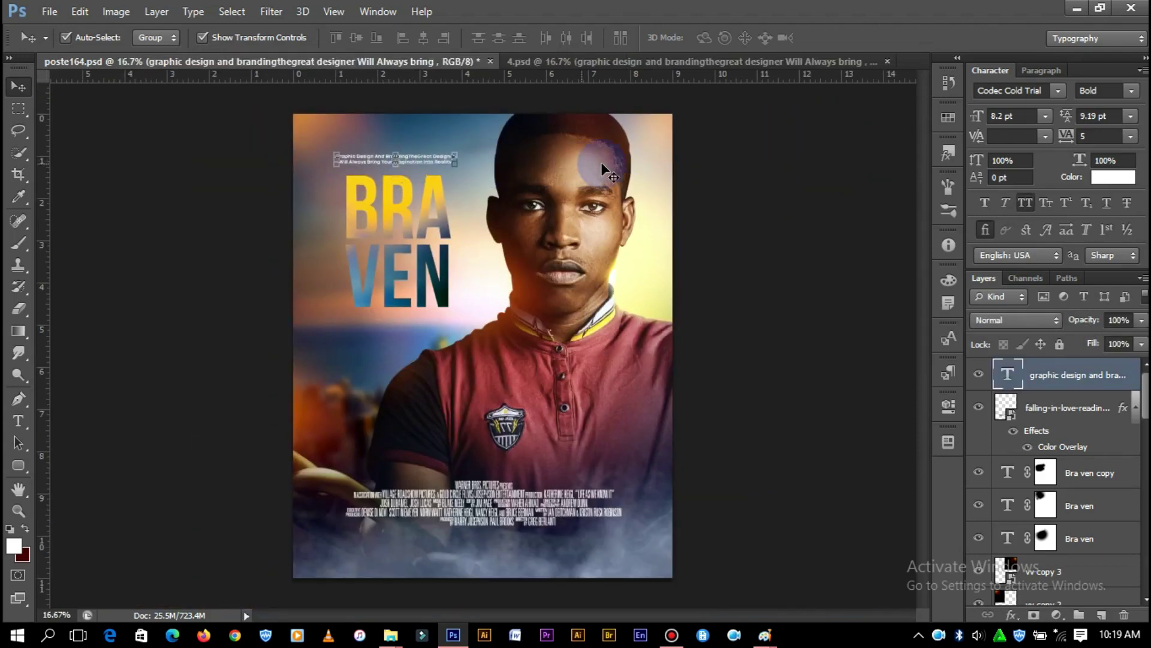
left_click(712, 178)
left_click(509, 62)
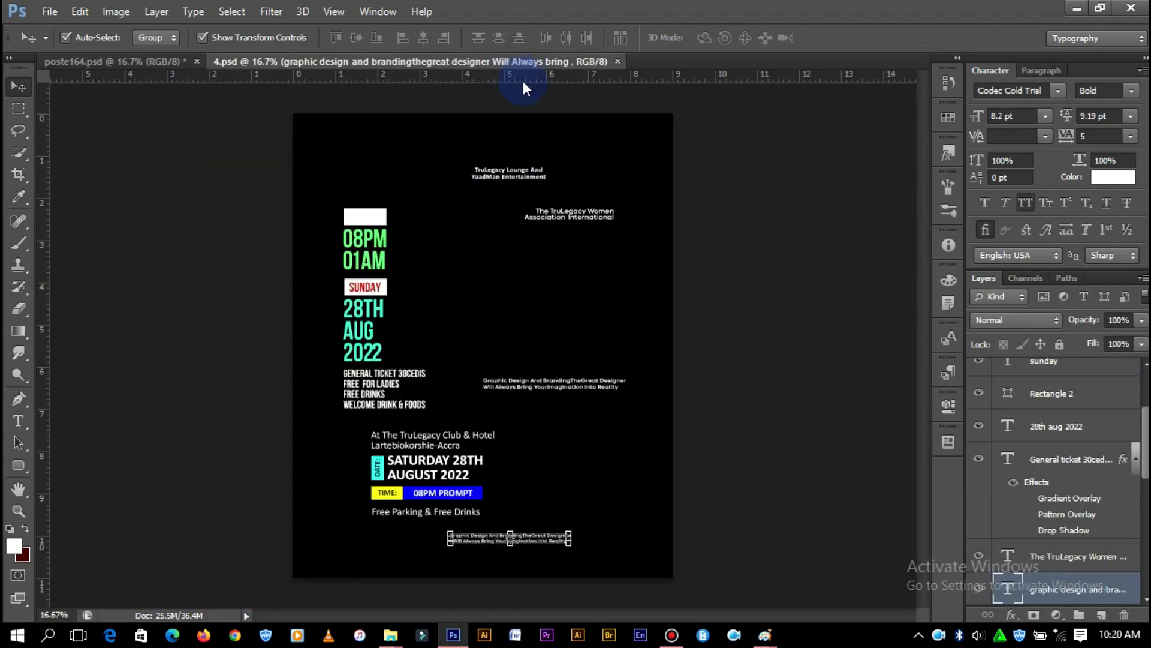
Reposition the tagline near the top of the poster, above the BRAVEN title
mouse_move(401, 54)
left_mouse_down()
mouse_move(751, 280)
mouse_move(807, 252)
left_mouse_up()
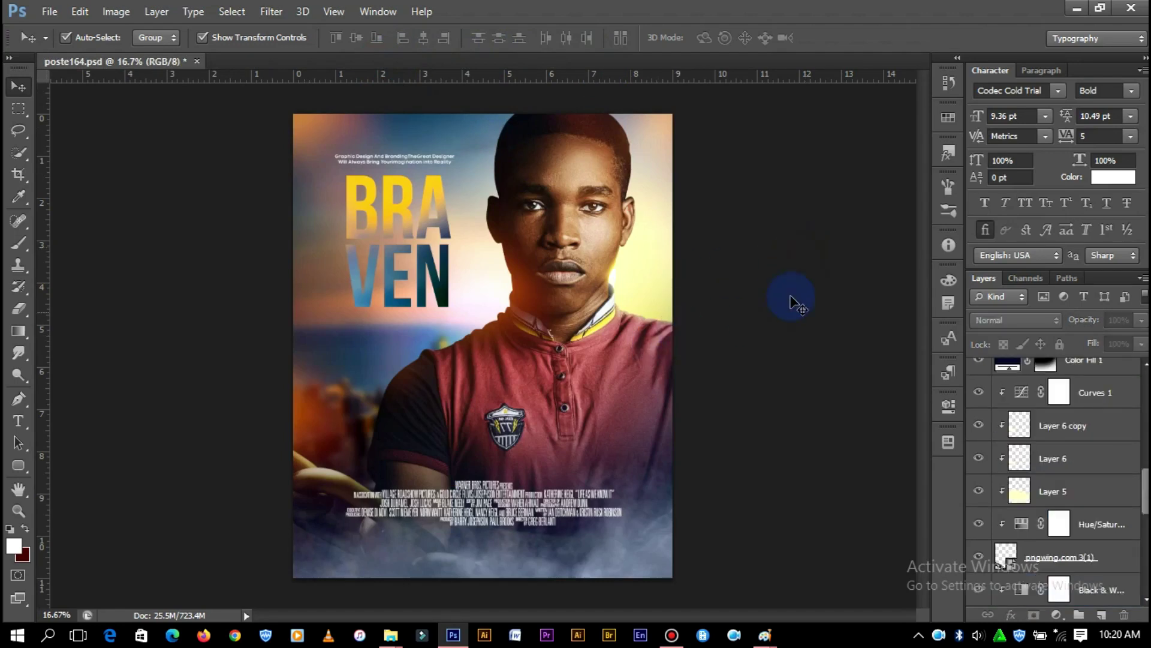
left_click_drag(791, 300, 551, 258)
left_click_drag(426, 159, 427, 161)
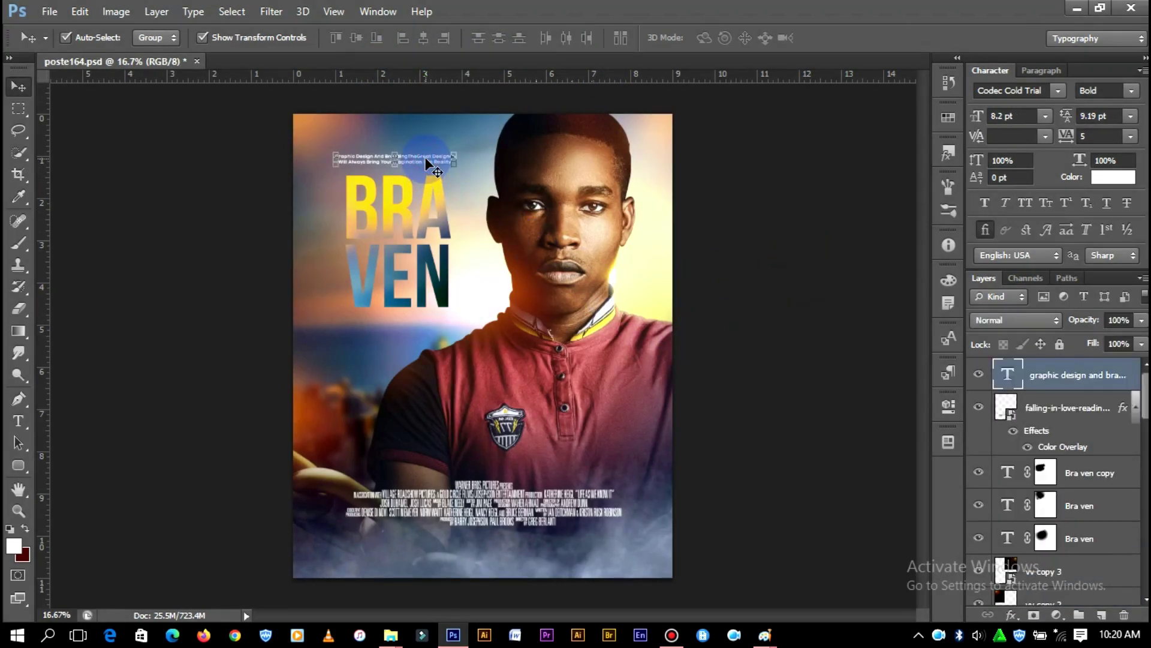
left_click(843, 240)
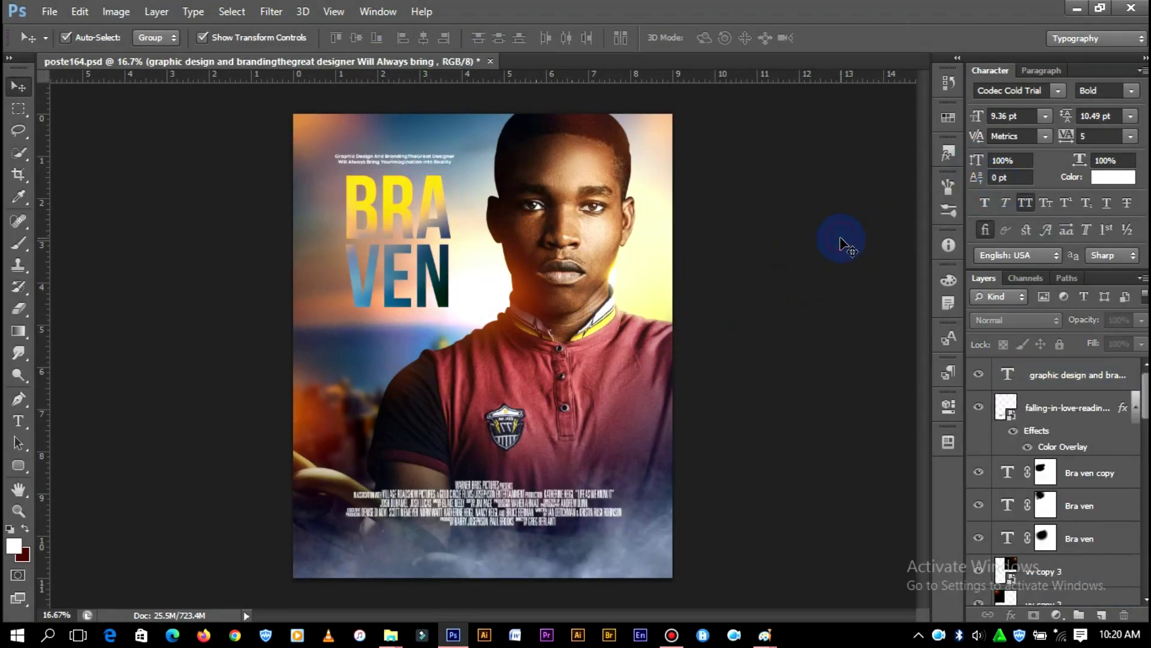
Zoom in and pan around to inspect the poster details
key("ctrl+plus")
key("ctrl+plus")
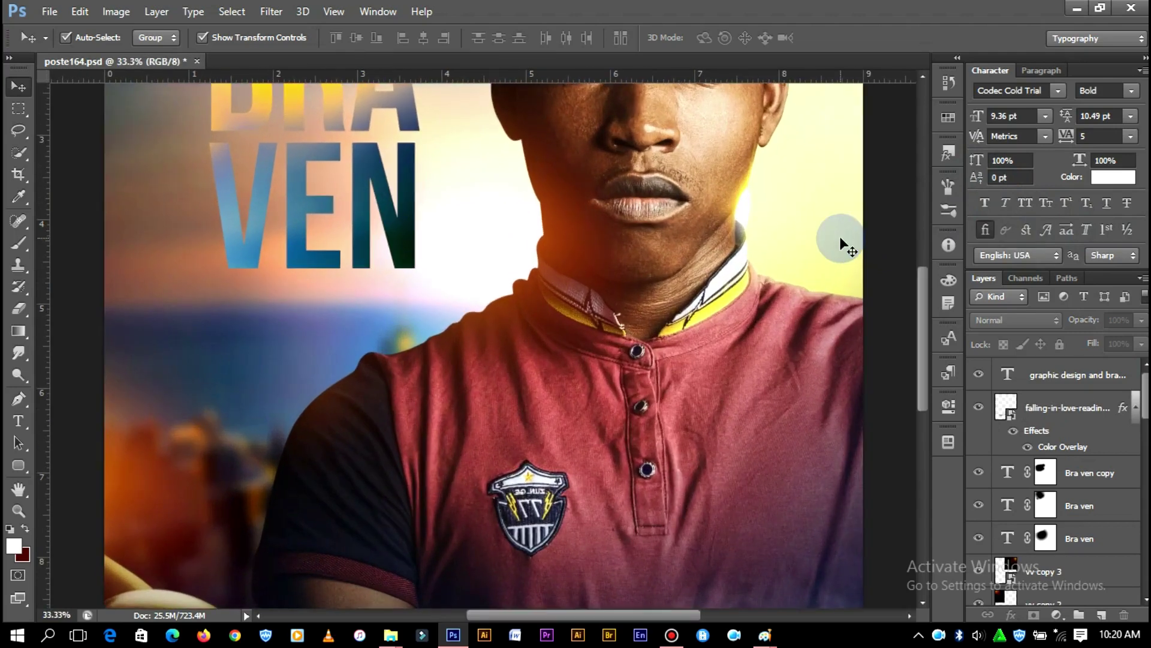
key("ctrl+plus")
mouse_move(922, 335)
left_mouse_down()
mouse_move(922, 244)
mouse_move(911, 398)
left_mouse_up()
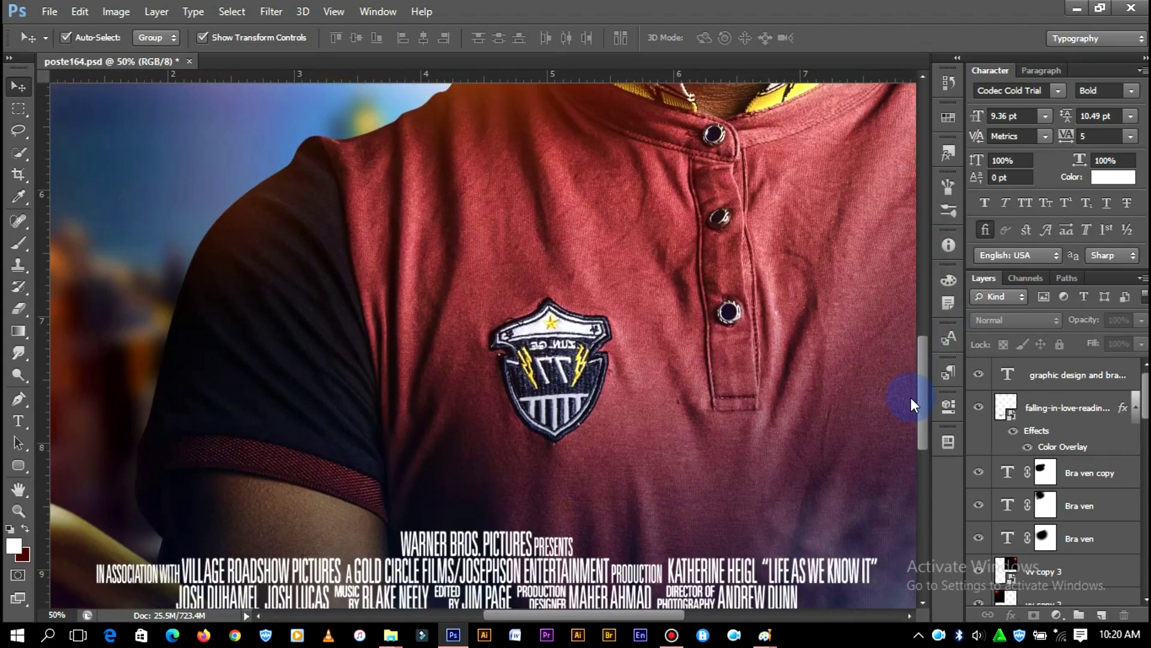
mouse_move(911, 398)
left_mouse_down()
mouse_move(937, 253)
mouse_move(913, 407)
left_mouse_up()
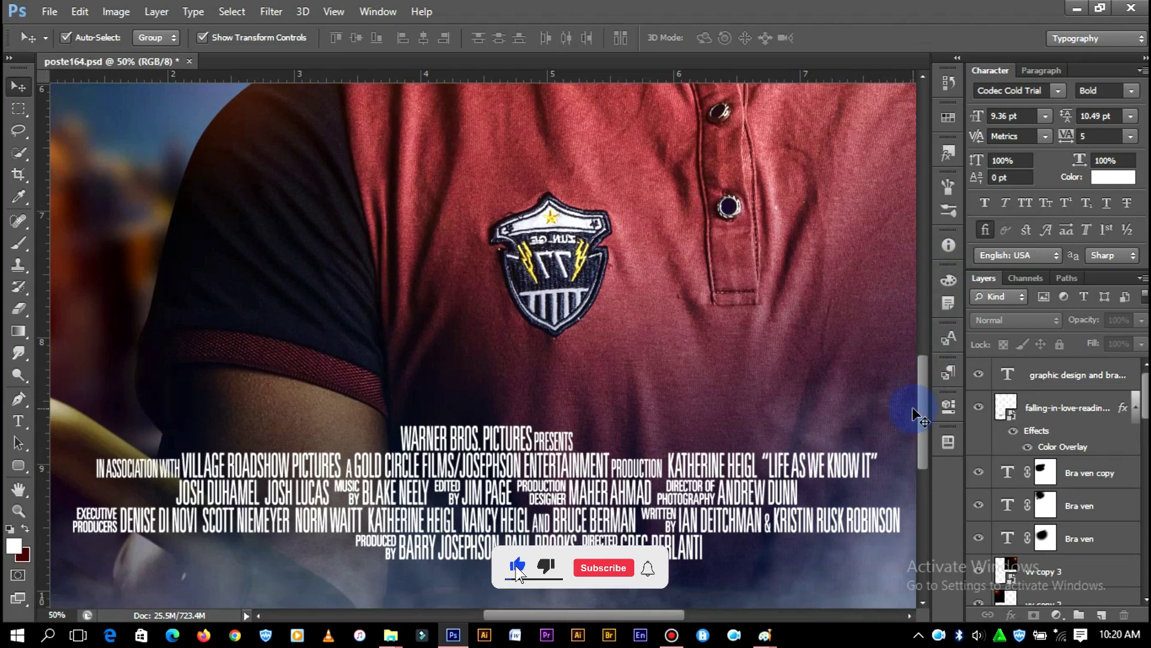
key("ctrl+minus")
mouse_move(917, 405)
left_mouse_down()
mouse_move(948, 256)
mouse_move(935, 372)
mouse_move(938, 332)
left_mouse_up()
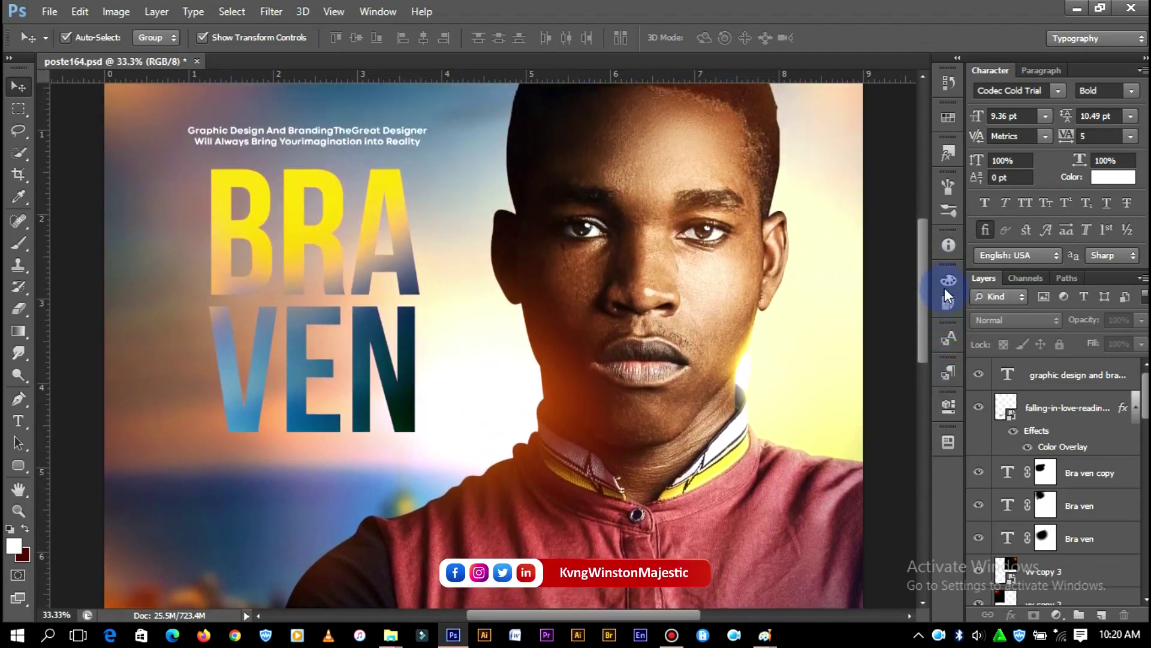
left_click_drag(938, 332, 936, 251)
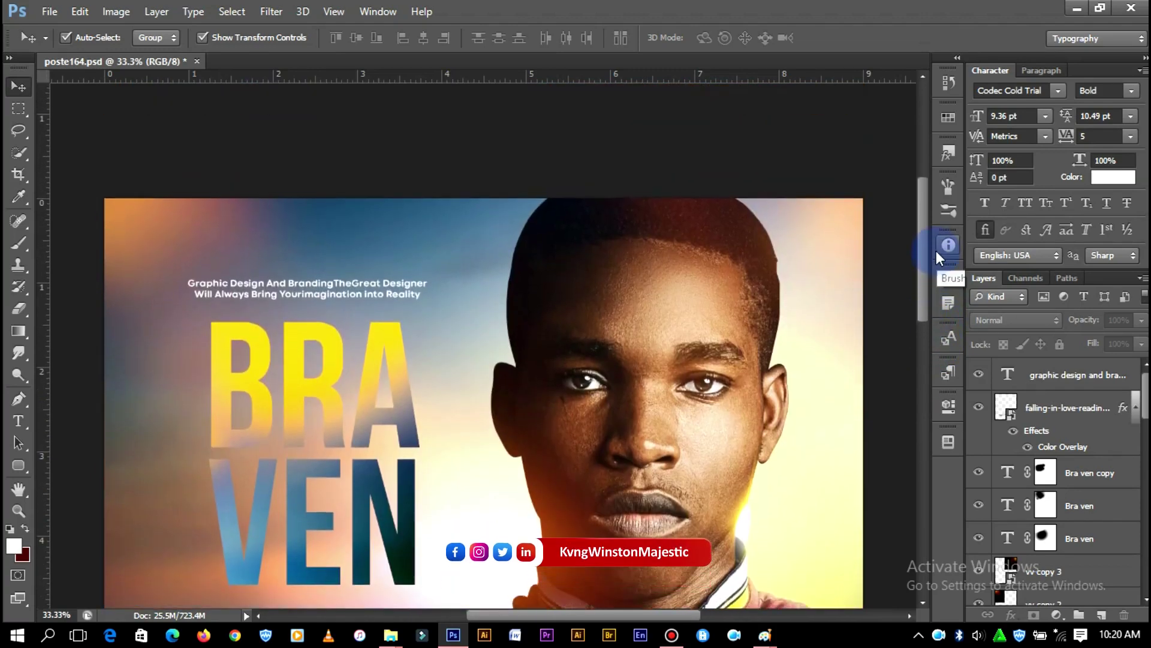
Zoom out to review the whole finished BRAVEN poster
key("ctrl+minus")
scroll(858, 327, "down", 2)
scroll(858, 327, "down", 1)
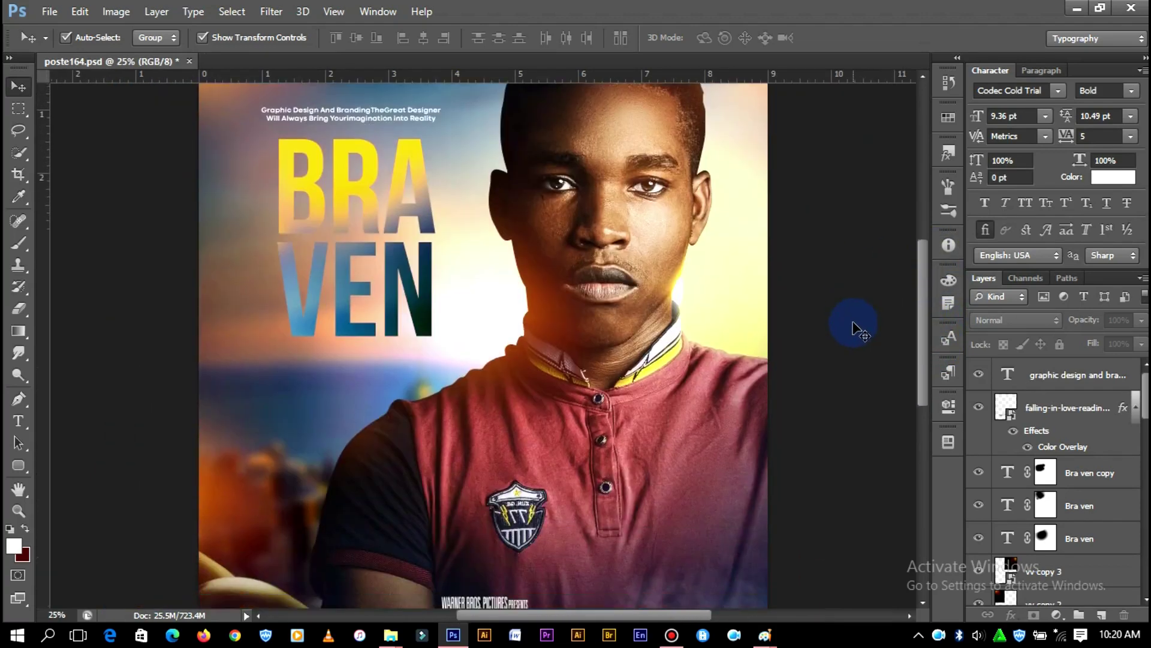
scroll(857, 327, "down", 3)
scroll(856, 329, "down", 1)
scroll(856, 329, "up", 3)
scroll(857, 329, "up", 1)
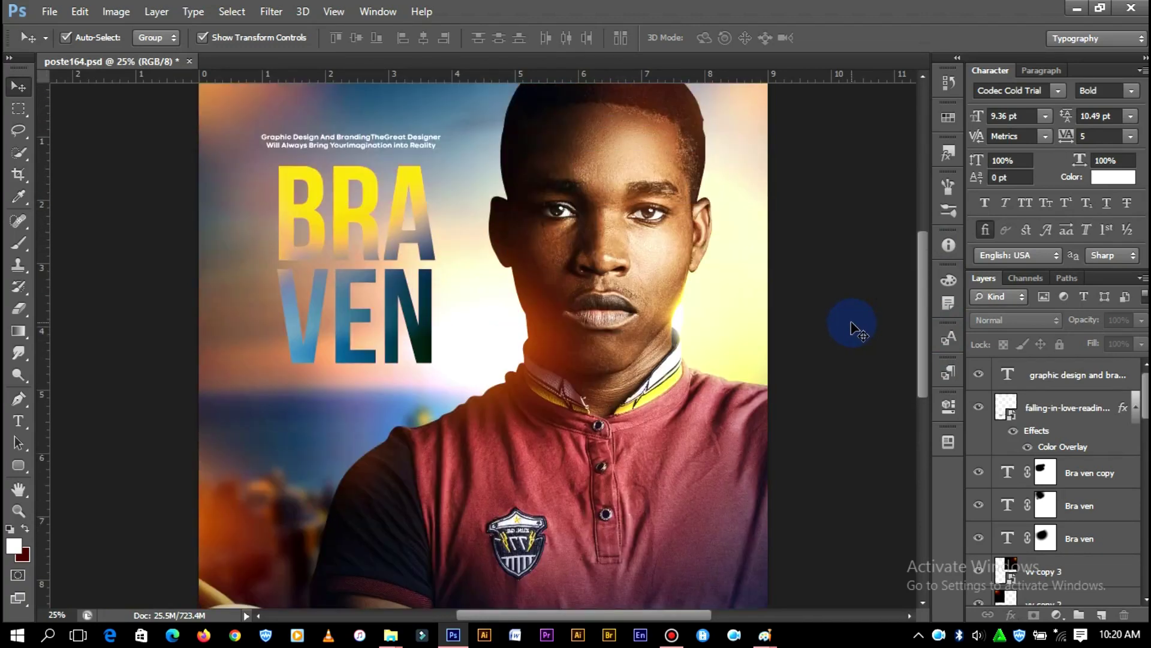
scroll(856, 328, "up", 1)
scroll(856, 329, "down", 1)
scroll(856, 329, "down", 2)
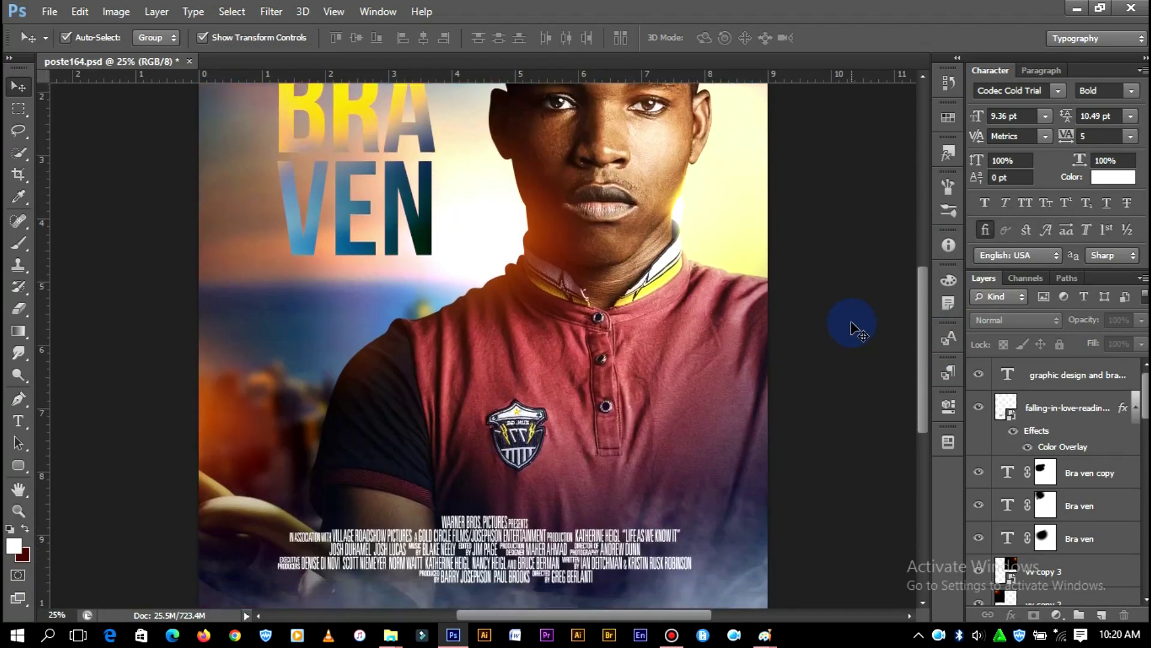
scroll(857, 329, "down", 1)
key("ctrl+minus")
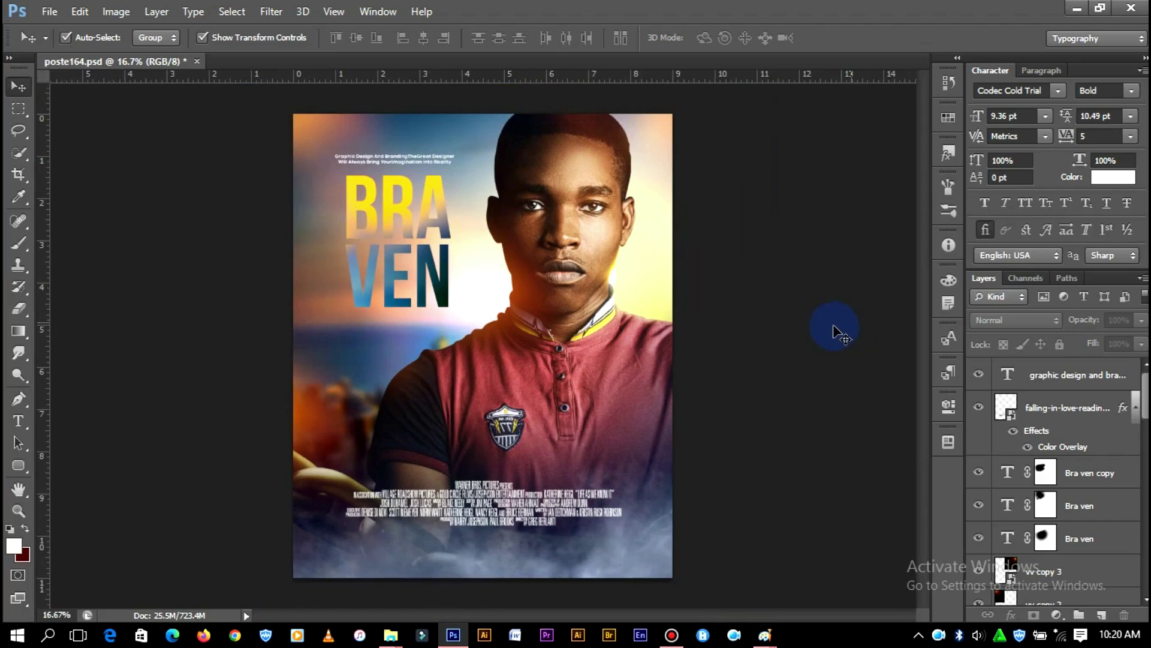
left_click(671, 638)
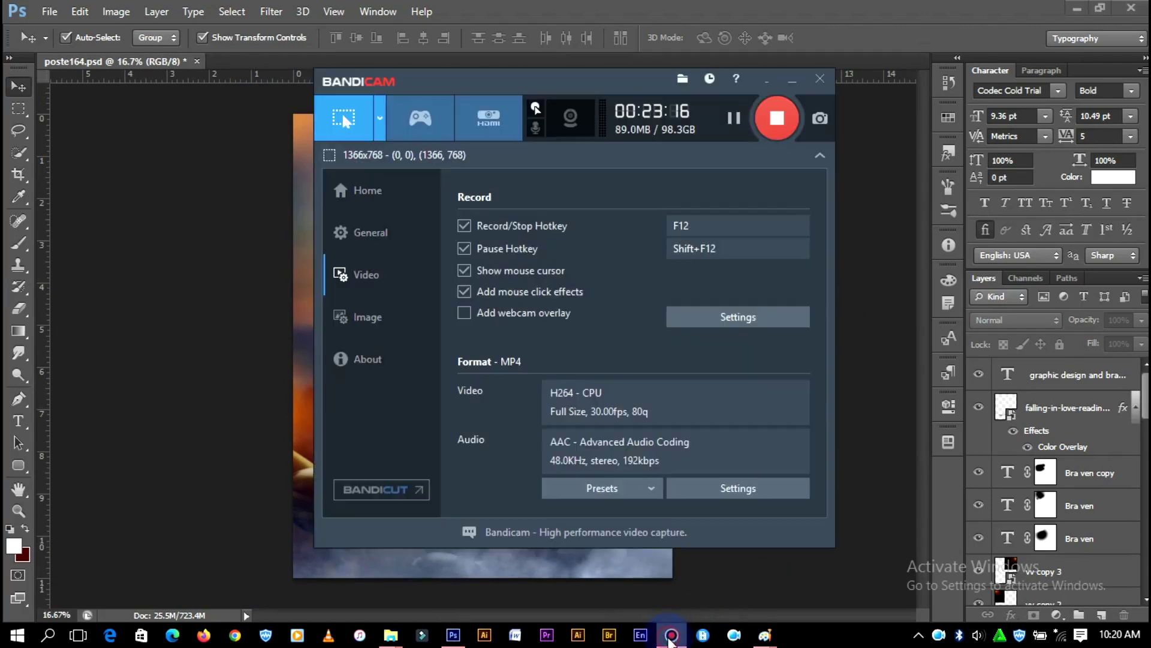